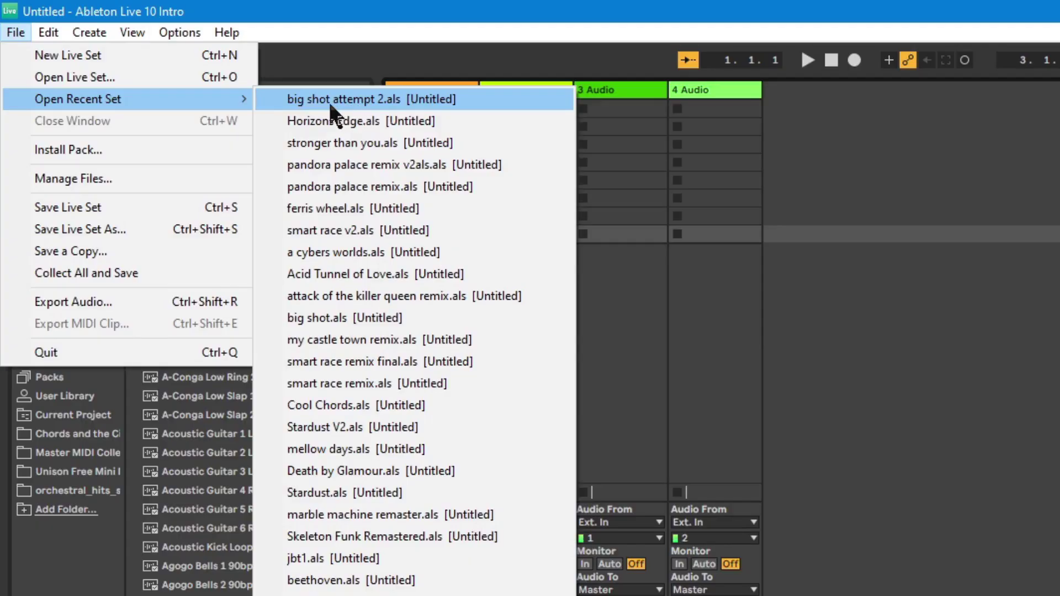
- Open the recent set "big shot attempt 2.als" and look over its tracks
{"action": "left_click", "coordinate": [365, 100]}
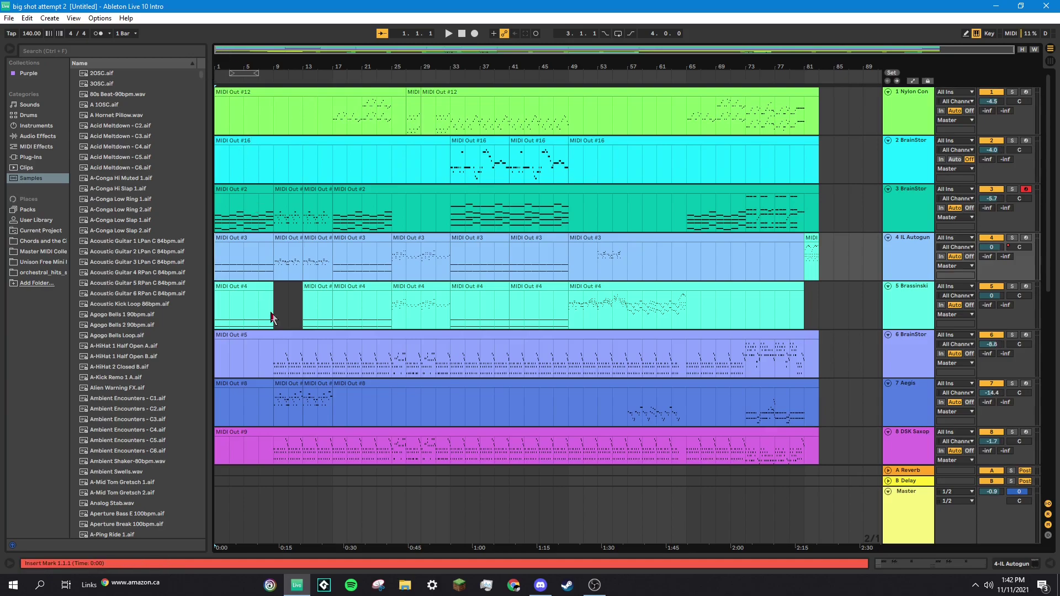
{"action": "scroll", "coordinate": [274, 307], "scroll_direction": "down", "scroll_amount": 3}
{"action": "scroll", "coordinate": [274, 307], "scroll_direction": "down", "scroll_amount": 7}
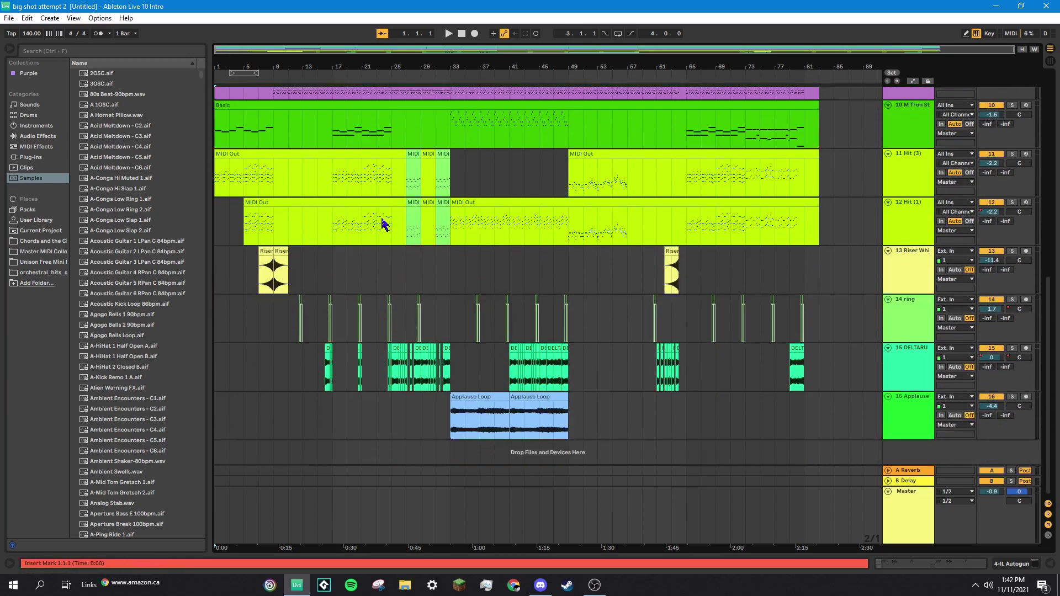
{"action": "scroll", "coordinate": [448, 221], "scroll_direction": "up", "scroll_amount": 10}
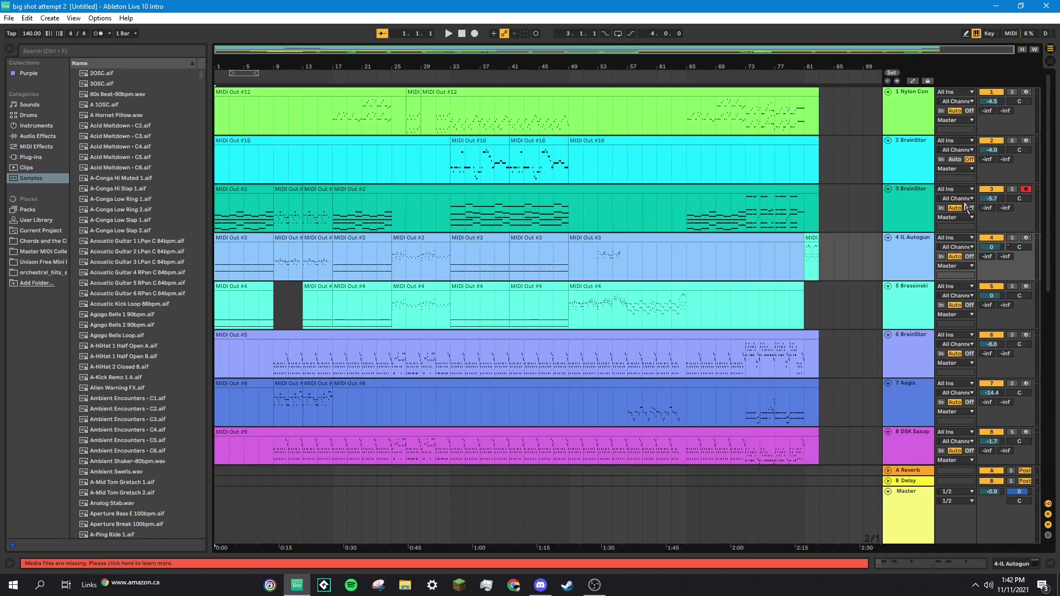
- Examine the arrangement's opening bars across the MIDI, drum and orchestra hit tracks
{"action": "left_click", "coordinate": [807, 257]}
{"action": "scroll", "coordinate": [850, 266], "scroll_direction": "down", "scroll_amount": 2}
{"action": "scroll", "coordinate": [415, 236], "scroll_direction": "down", "scroll_amount": 2}
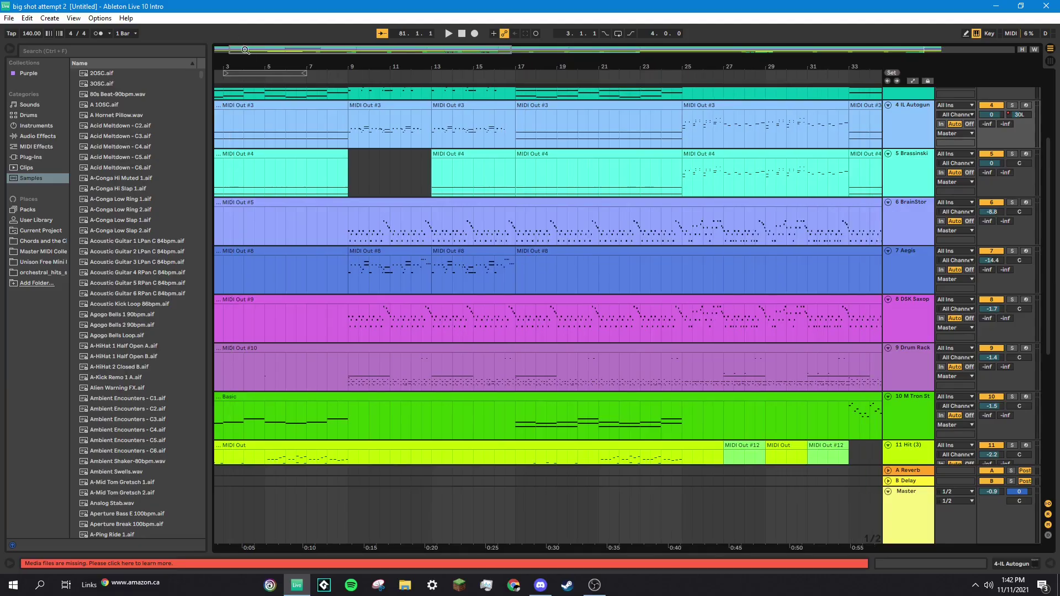
{"action": "scroll", "coordinate": [350, 308], "scroll_direction": "up", "scroll_amount": 3}
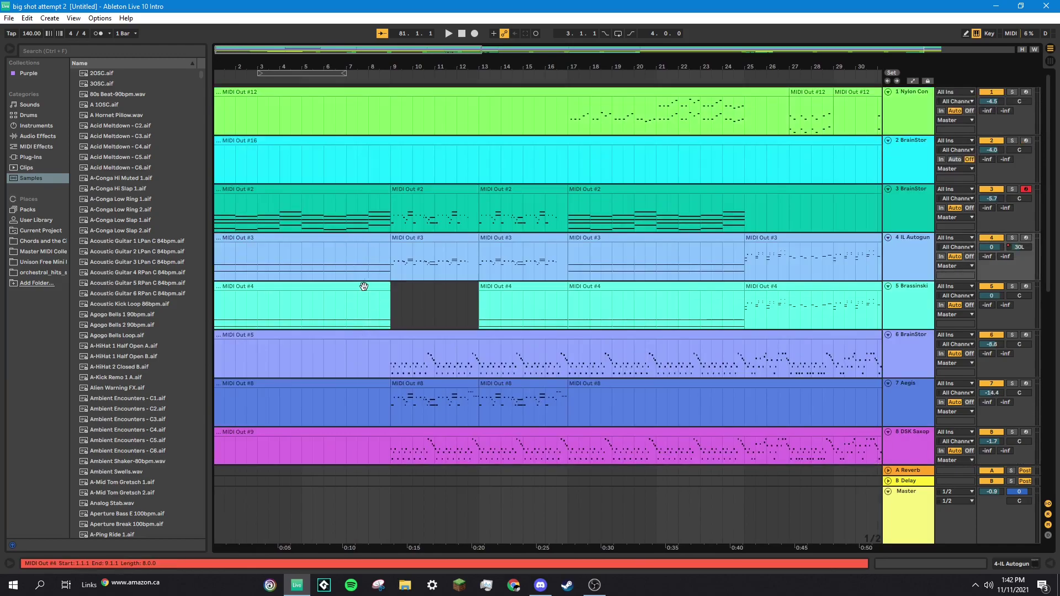
{"action": "scroll", "coordinate": [366, 296], "scroll_direction": "down", "scroll_amount": 4}
{"action": "scroll", "coordinate": [362, 438], "scroll_direction": "up", "scroll_amount": 2}
{"action": "scroll", "coordinate": [483, 280], "scroll_direction": "down", "scroll_amount": 2}
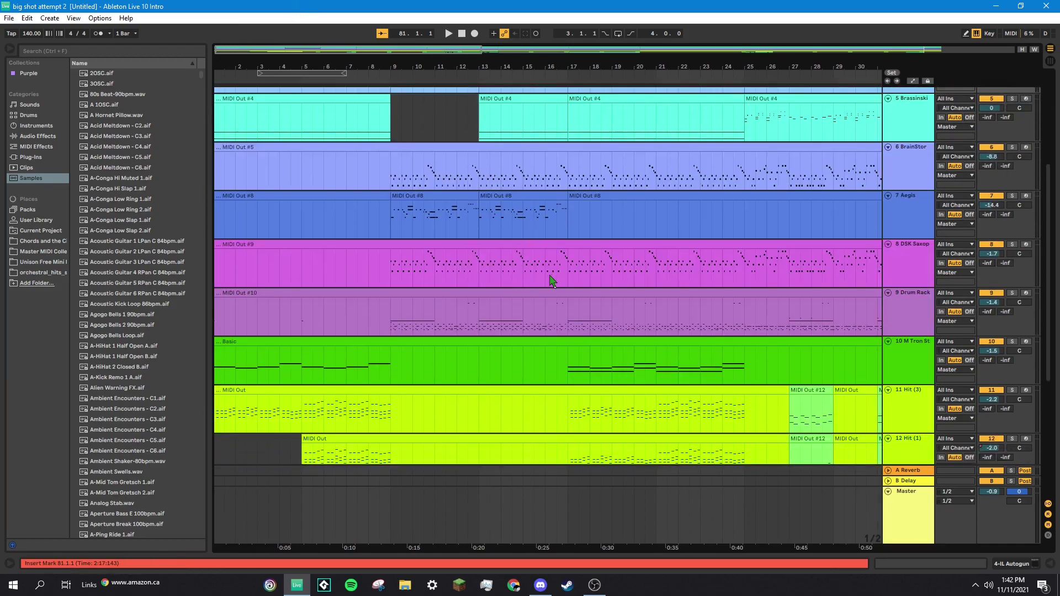
{"action": "scroll", "coordinate": [480, 237], "scroll_direction": "up", "scroll_amount": 4}
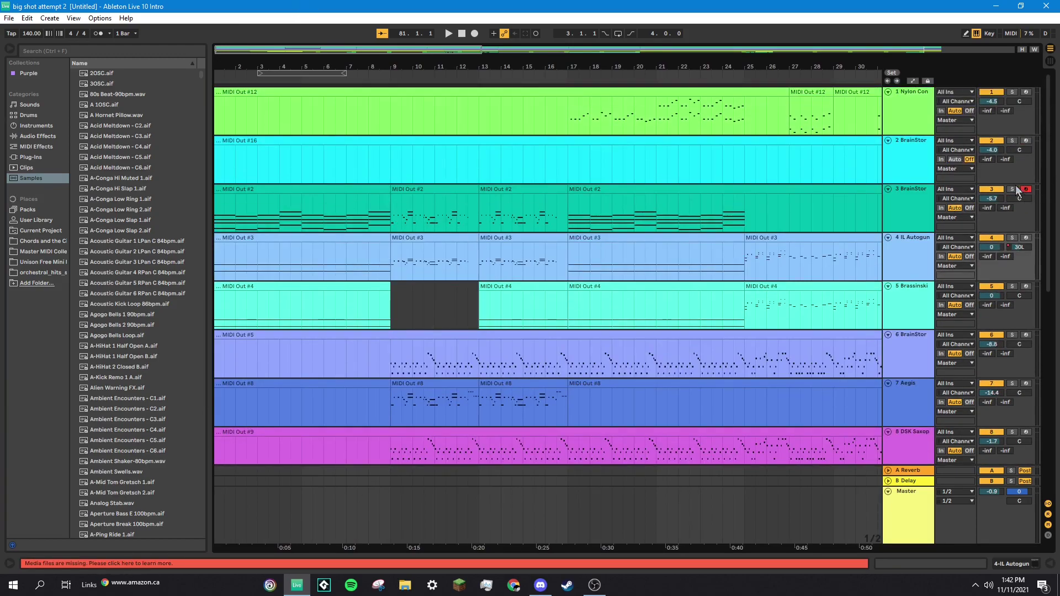
- Solo track 3 BrainStormer and inspect the settings of its BrainStormer synth
{"action": "left_click", "coordinate": [1013, 189]}
{"action": "double_click", "coordinate": [908, 226]}
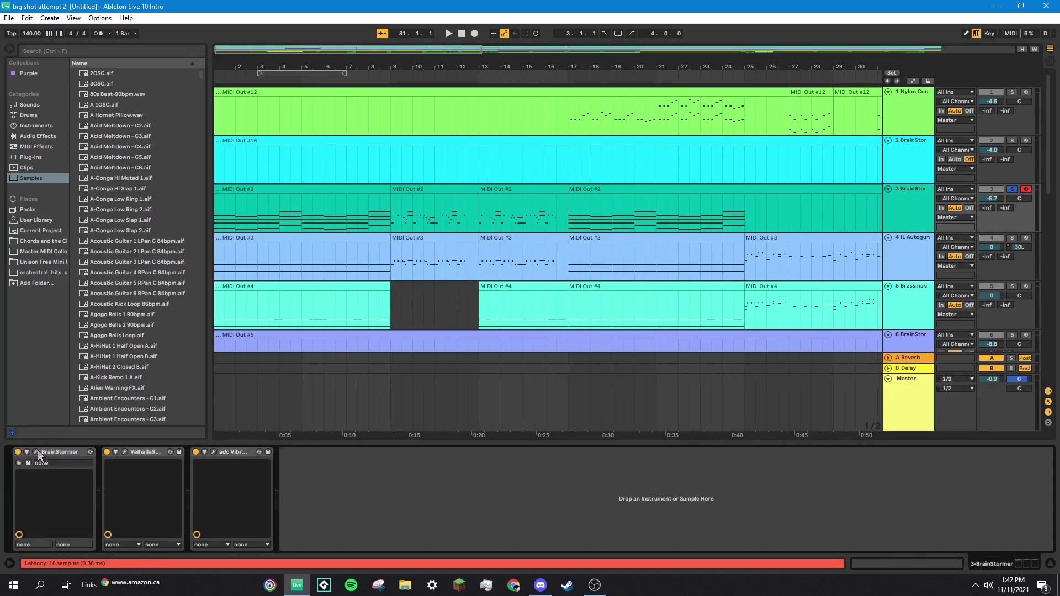
{"action": "left_click", "coordinate": [37, 452]}
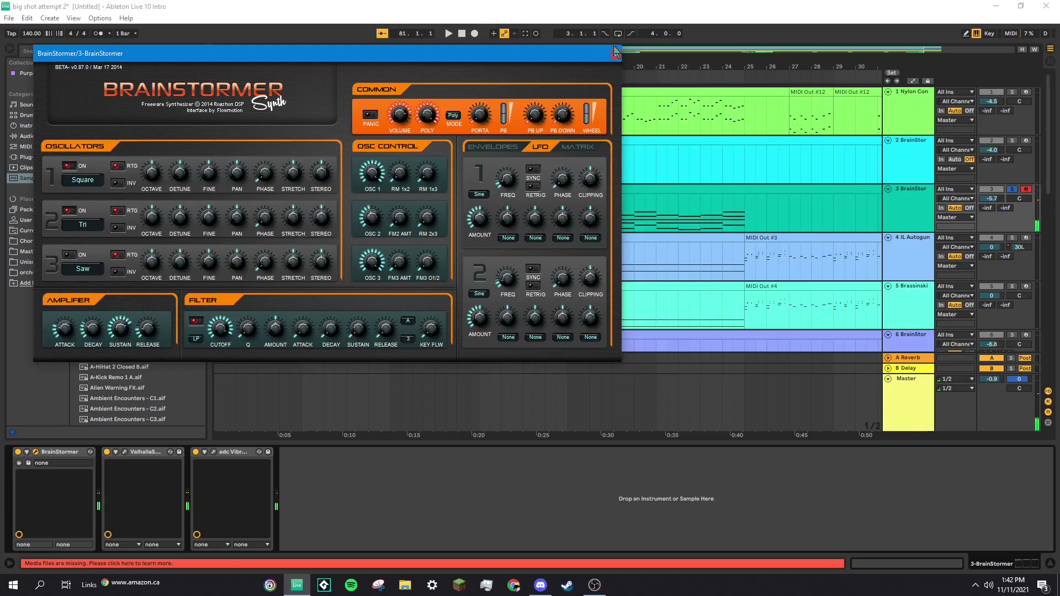
{"action": "left_click", "coordinate": [991, 87]}
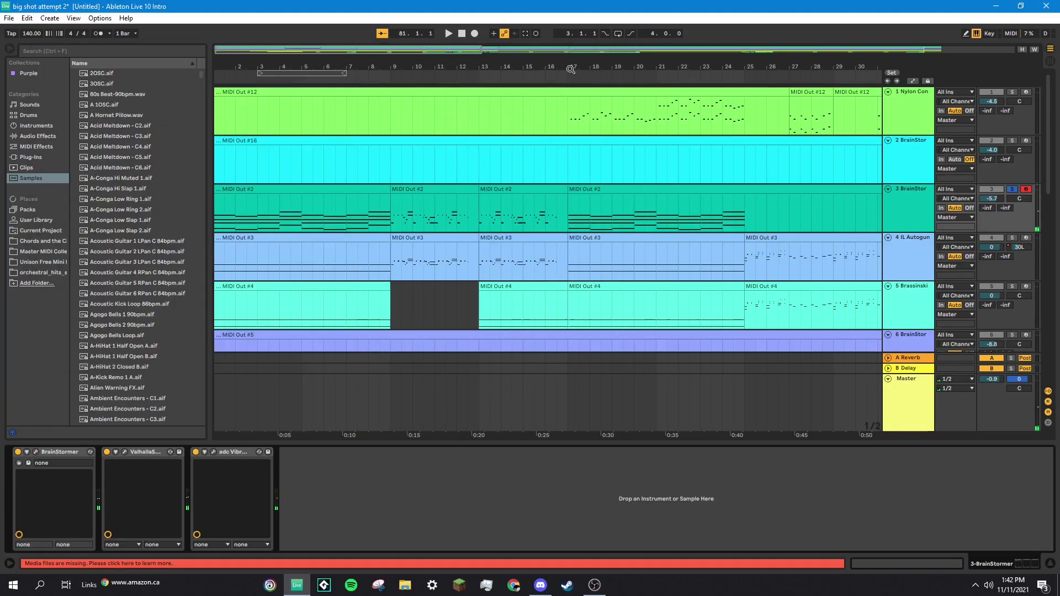
- Inspect the settings of the ValhallaSpaceModulator and adc Vibrato effects on track 3
{"action": "left_click", "coordinate": [124, 451]}
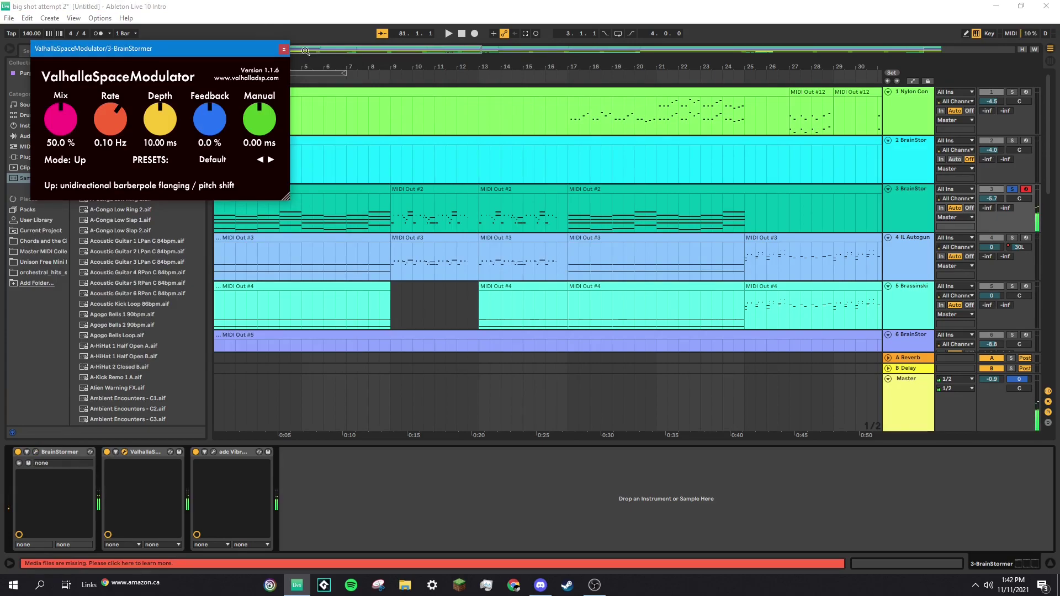
{"action": "left_click", "coordinate": [284, 49]}
{"action": "left_click", "coordinate": [214, 452]}
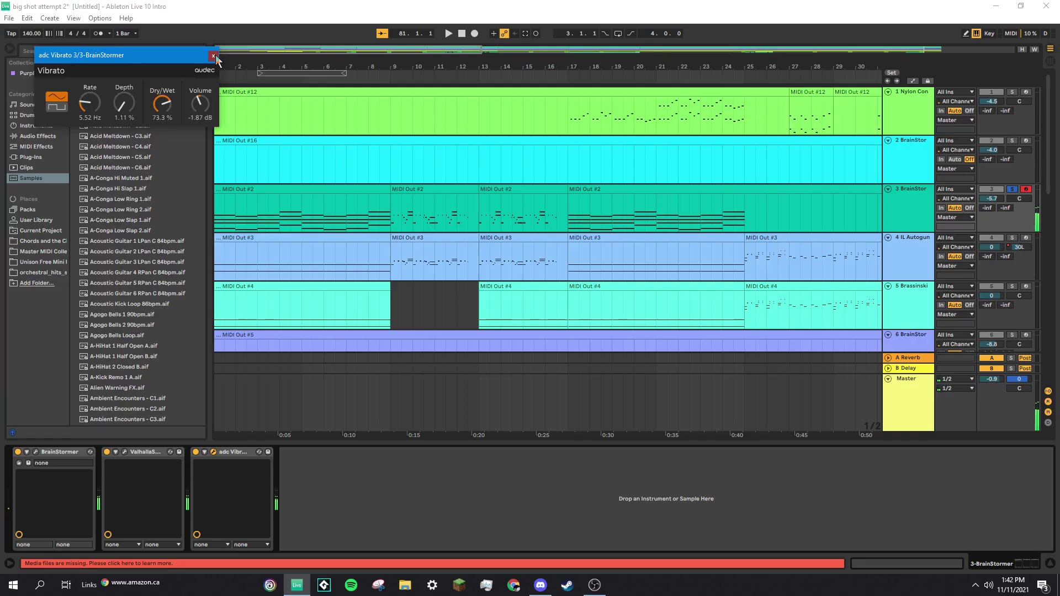
{"action": "left_click", "coordinate": [213, 56]}
- Play the soloed BrainStormer track from bar 1 and stop after a few bars
{"action": "left_click", "coordinate": [218, 213]}
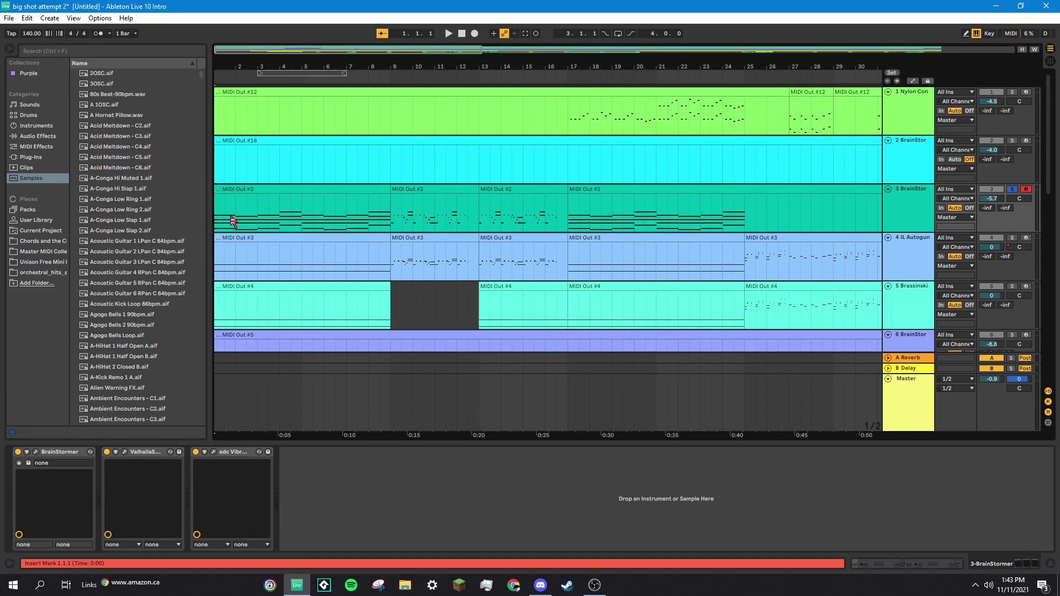
{"action": "key", "text": "space"}
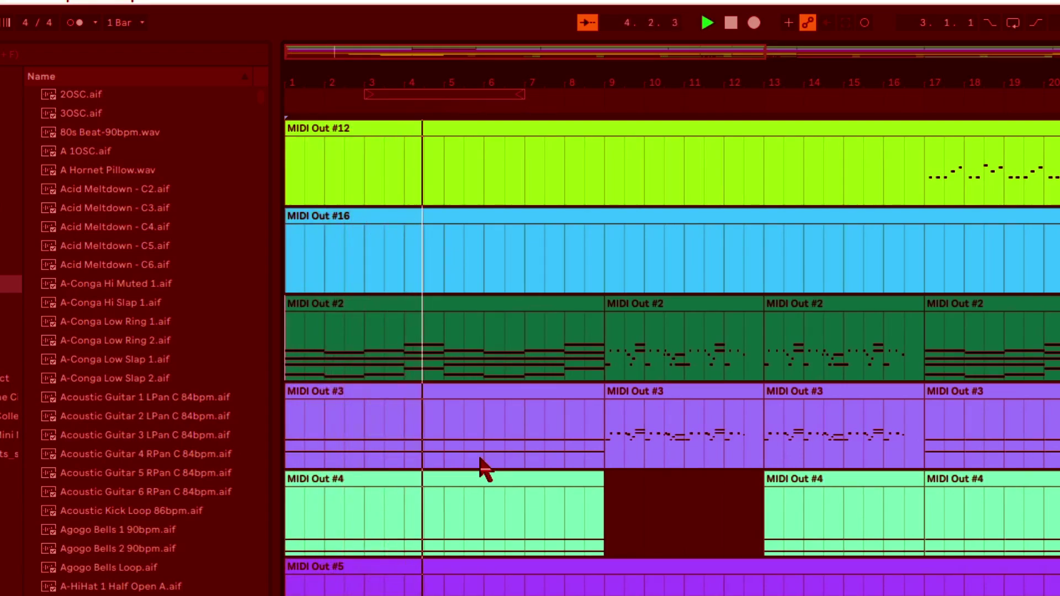
{"action": "key", "text": "space"}
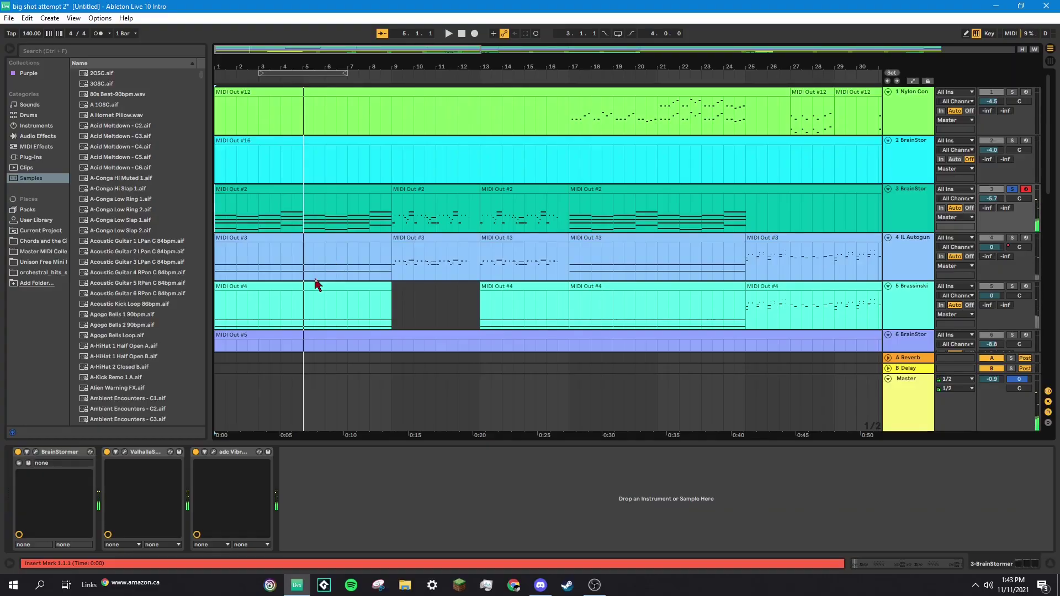
- Play the soloed BrainStormer track from bar 9 to hear its melodic section
{"action": "scroll", "coordinate": [479, 477], "scroll_direction": "down", "scroll_amount": 3}
{"action": "scroll", "coordinate": [329, 227], "scroll_direction": "down", "scroll_amount": 1}
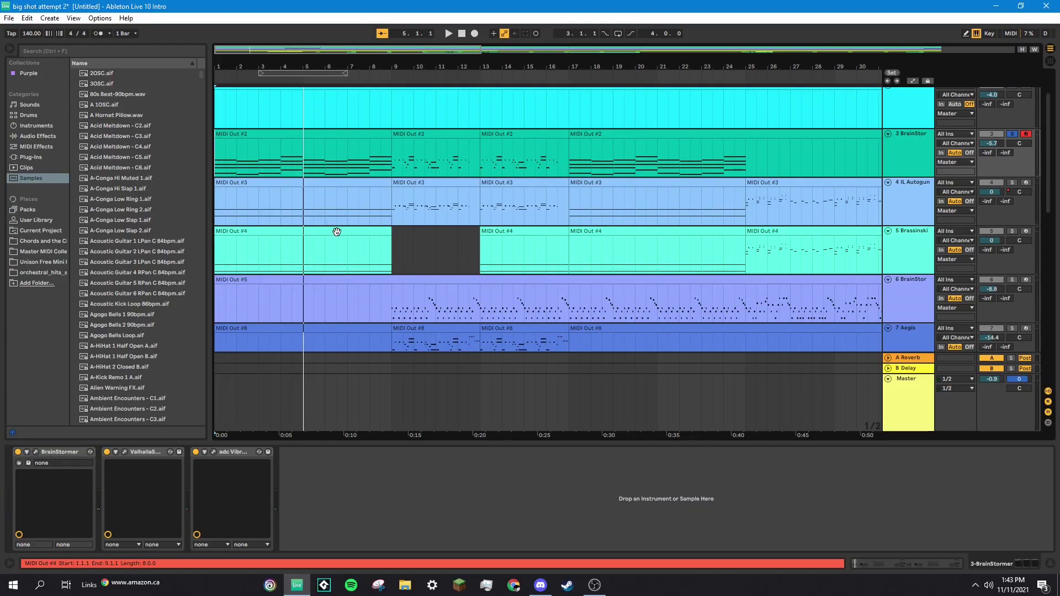
{"action": "scroll", "coordinate": [337, 238], "scroll_direction": "down", "scroll_amount": 3}
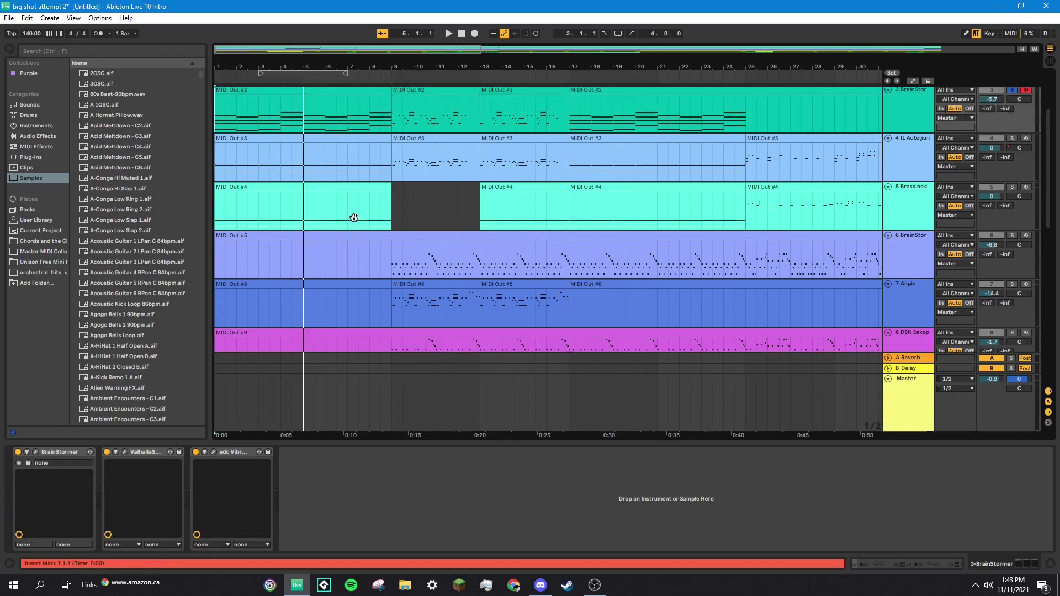
{"action": "scroll", "coordinate": [345, 238], "scroll_direction": "up", "scroll_amount": 4}
{"action": "left_click", "coordinate": [393, 228]}
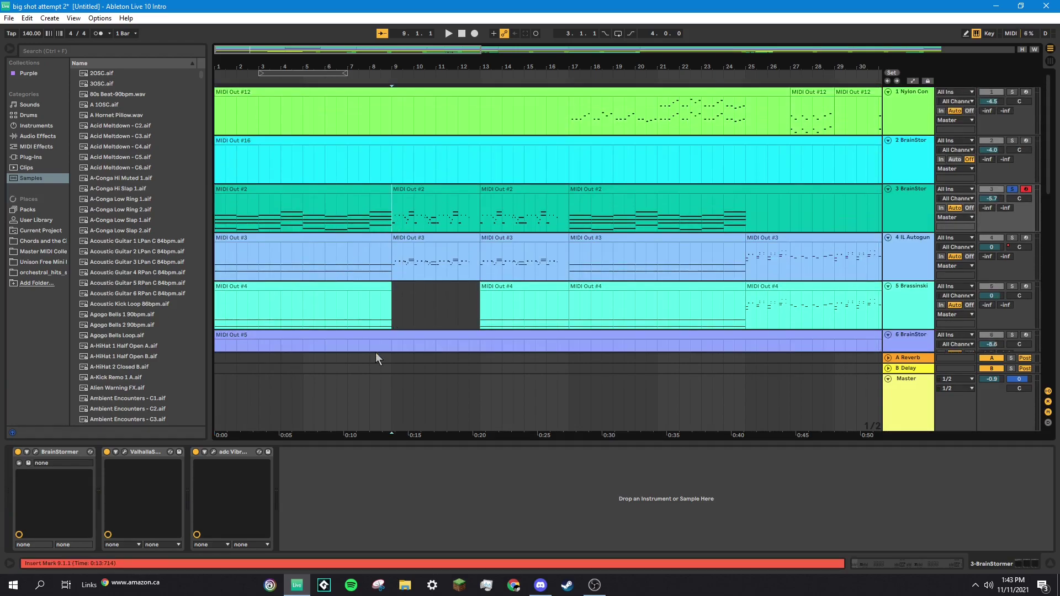
{"action": "key", "text": "space"}
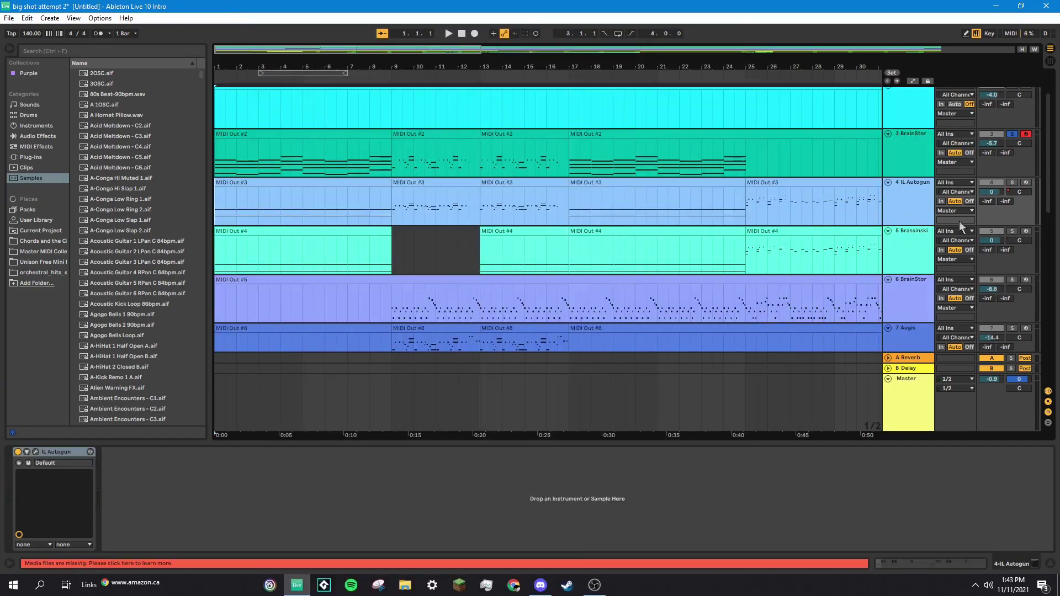
- Solo and record-arm track 4 IL Autogun and inspect its synth window
{"action": "left_click", "coordinate": [36, 452]}
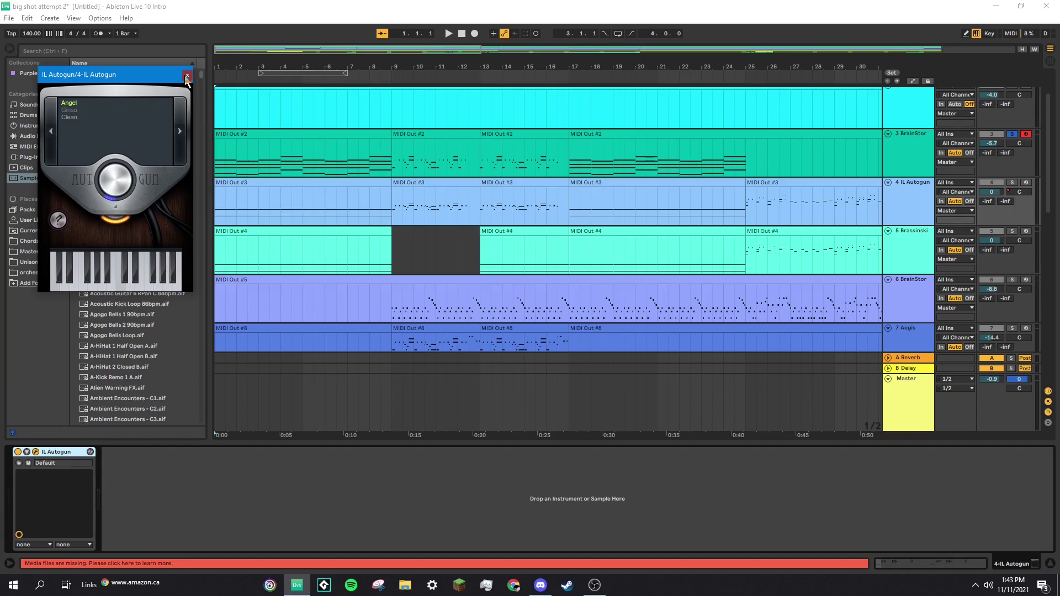
{"action": "left_click", "coordinate": [187, 76]}
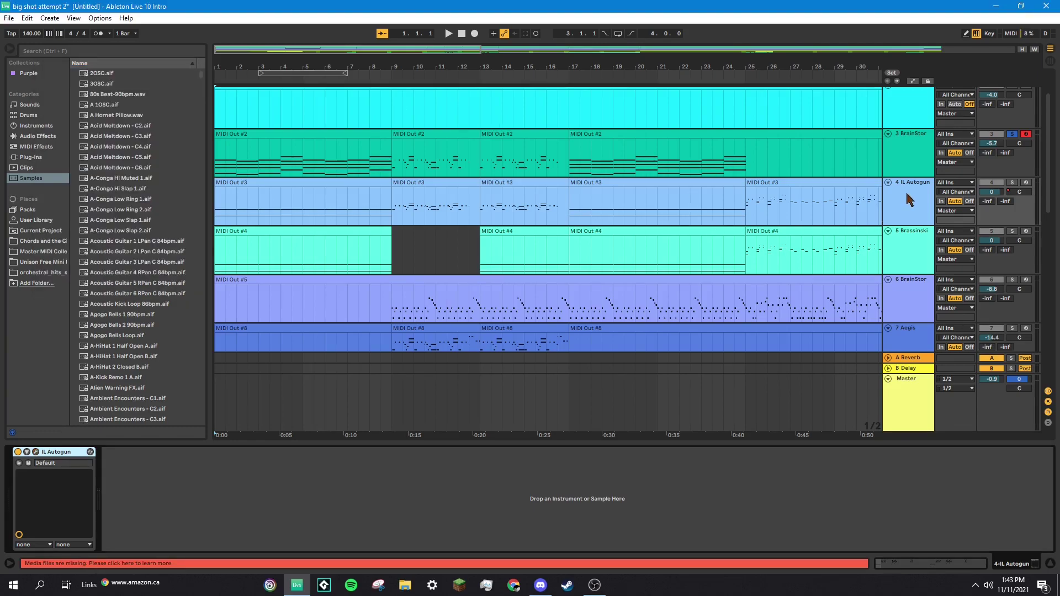
{"action": "left_click", "coordinate": [35, 451]}
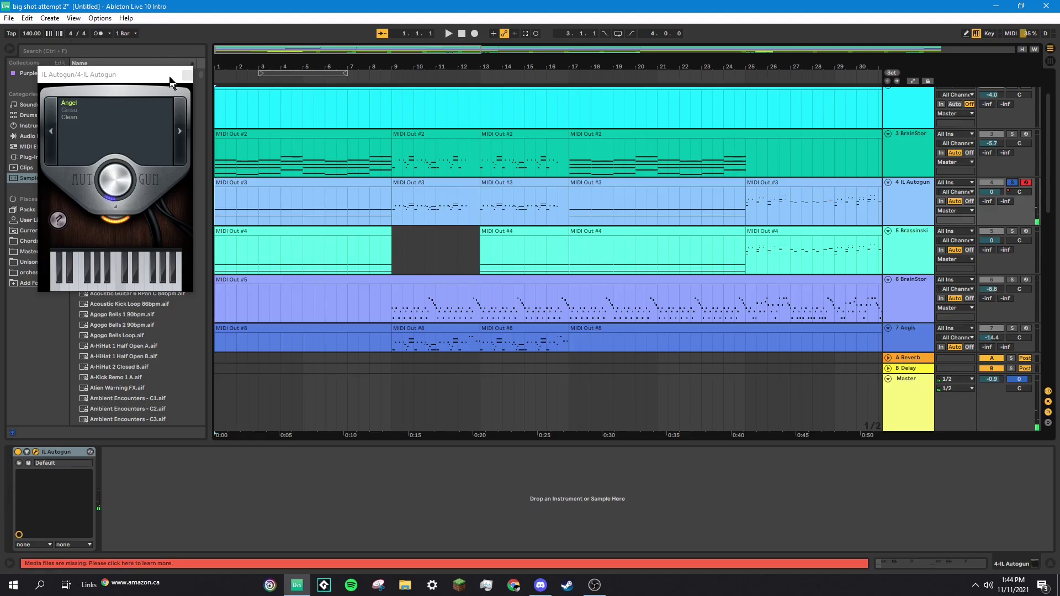
{"action": "left_click", "coordinate": [187, 72]}
- Play the soloed IL Autogun track from bar 1 and from bar 9
{"action": "left_click", "coordinate": [219, 213]}
{"action": "key", "text": "space"}
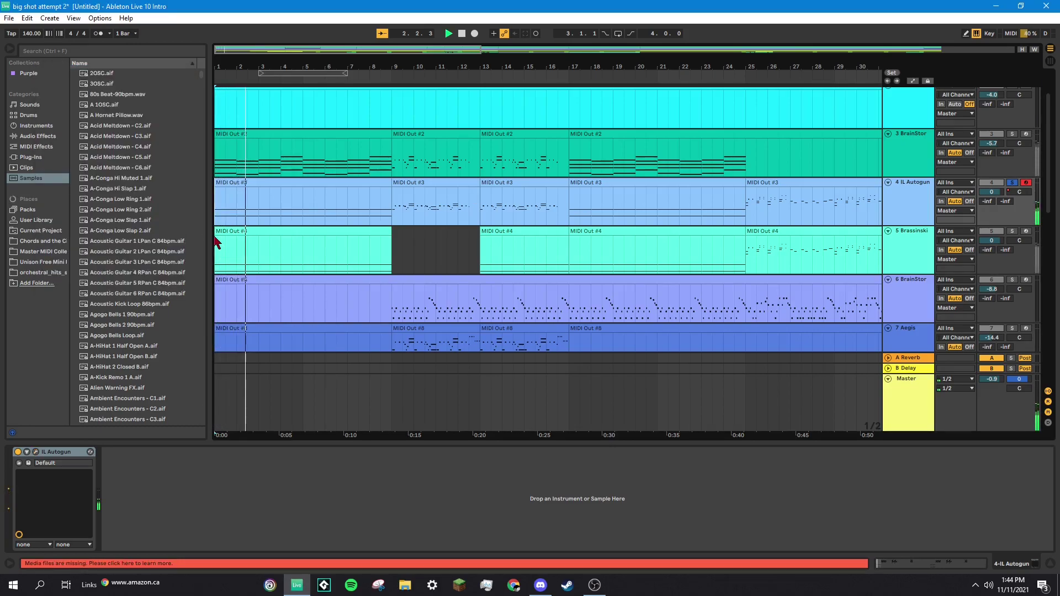
{"action": "left_click", "coordinate": [392, 221]}
{"action": "key", "text": "space"}
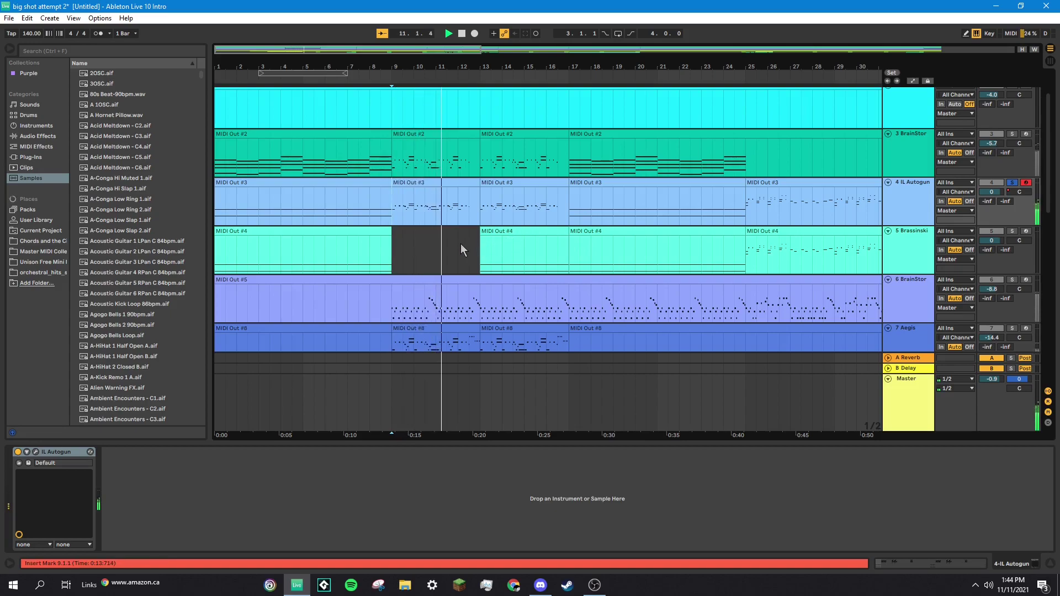
- Play the soloed IL Autogun track from bar 25, then stop playback
{"action": "key", "text": "space"}
{"action": "left_click", "coordinate": [748, 213]}
{"action": "key", "text": "space"}
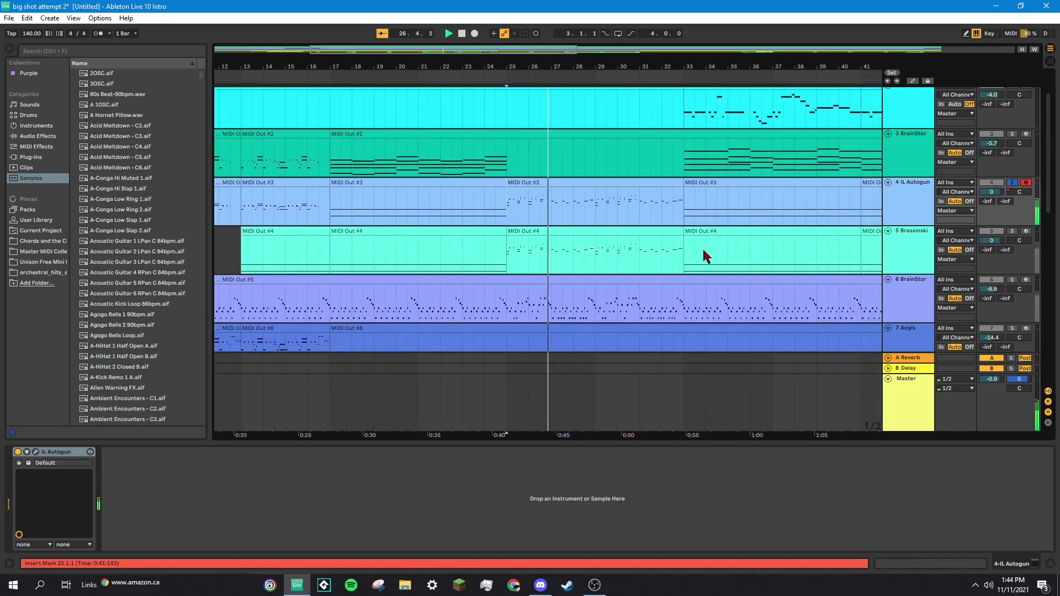
{"action": "key", "text": "space"}
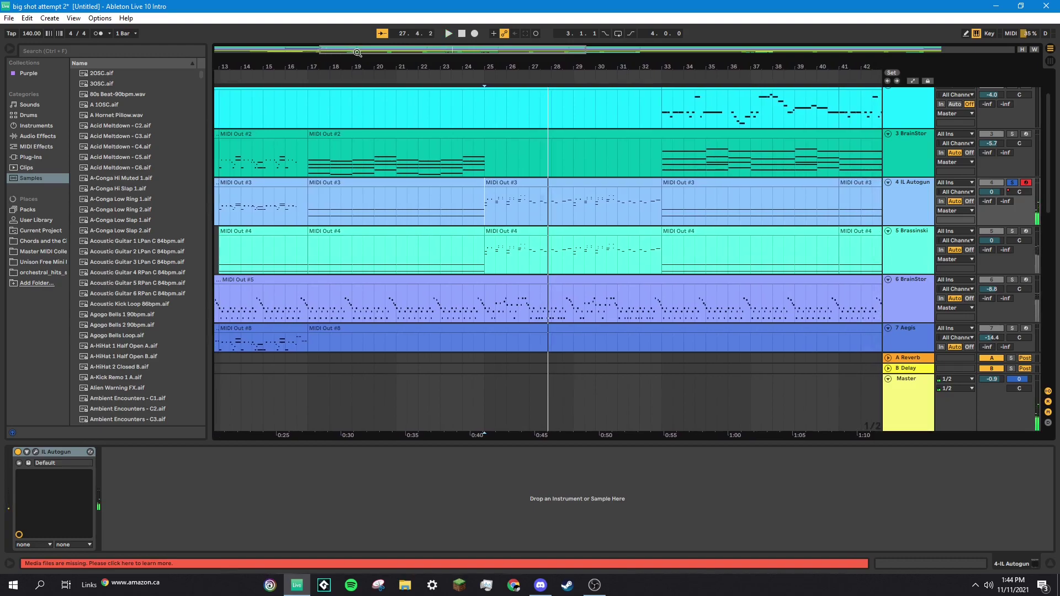
- Play the IL Autogun track's closing clip from bar 81 and return to the arrangement's start
{"action": "left_click_drag", "start_coordinate": [358, 53], "coordinate": [372, 54]}
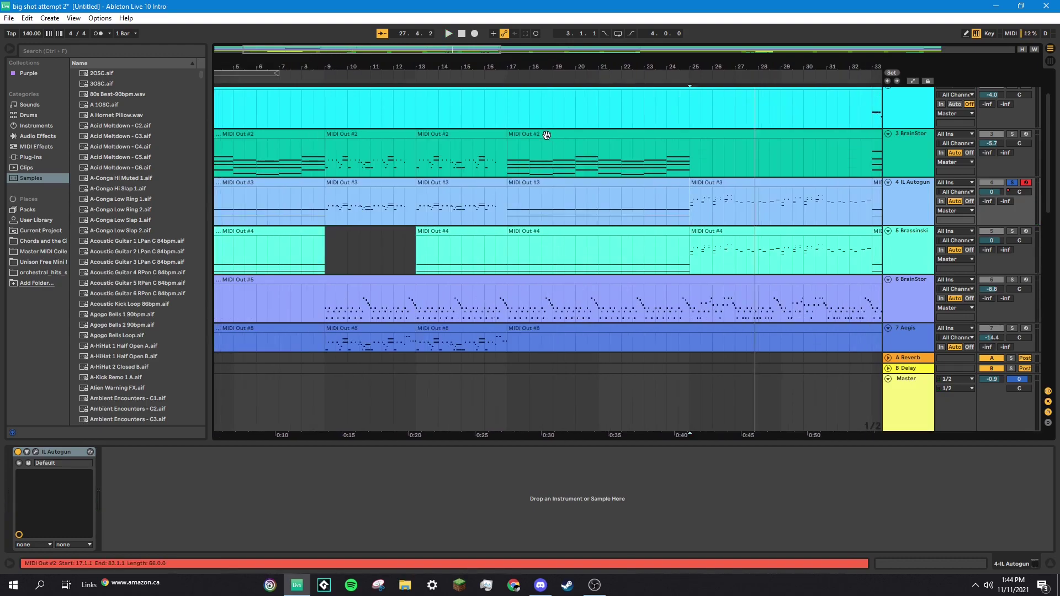
{"action": "left_click_drag", "start_coordinate": [450, 52], "coordinate": [980, 55]}
{"action": "left_click", "coordinate": [639, 219]}
{"action": "key", "text": "space"}
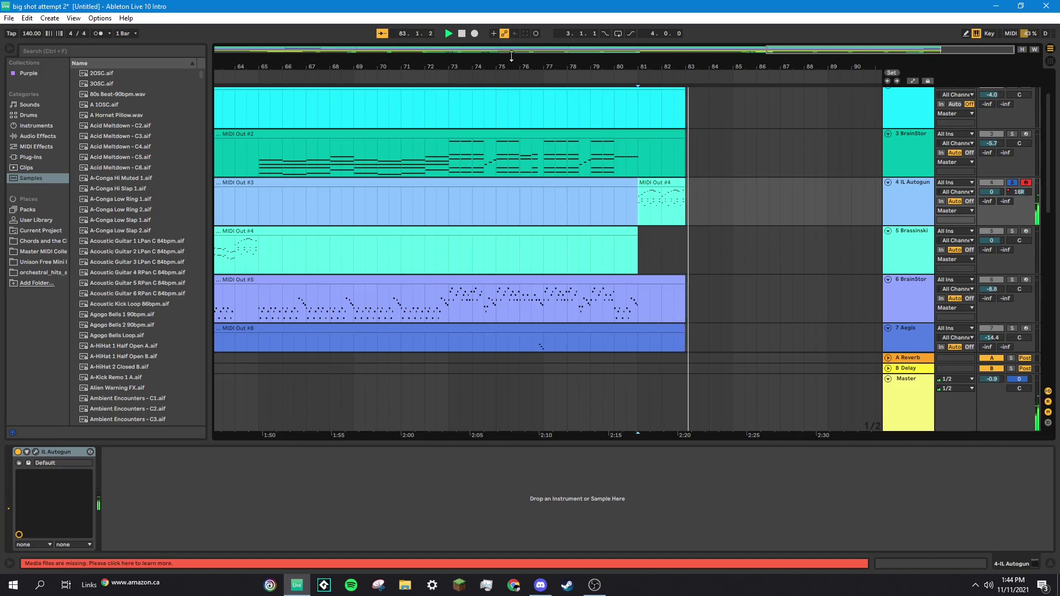
{"action": "left_click_drag", "start_coordinate": [512, 56], "coordinate": [221, 56]}
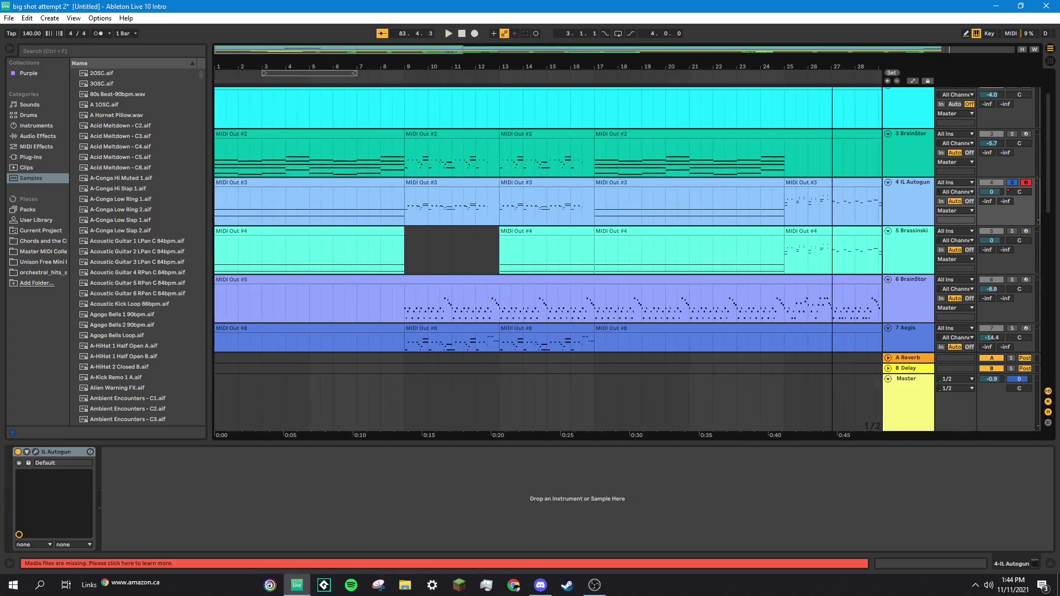
- Solo and record-arm track 5 Brassinski and play it from bar 1
{"action": "left_click", "coordinate": [1026, 231]}
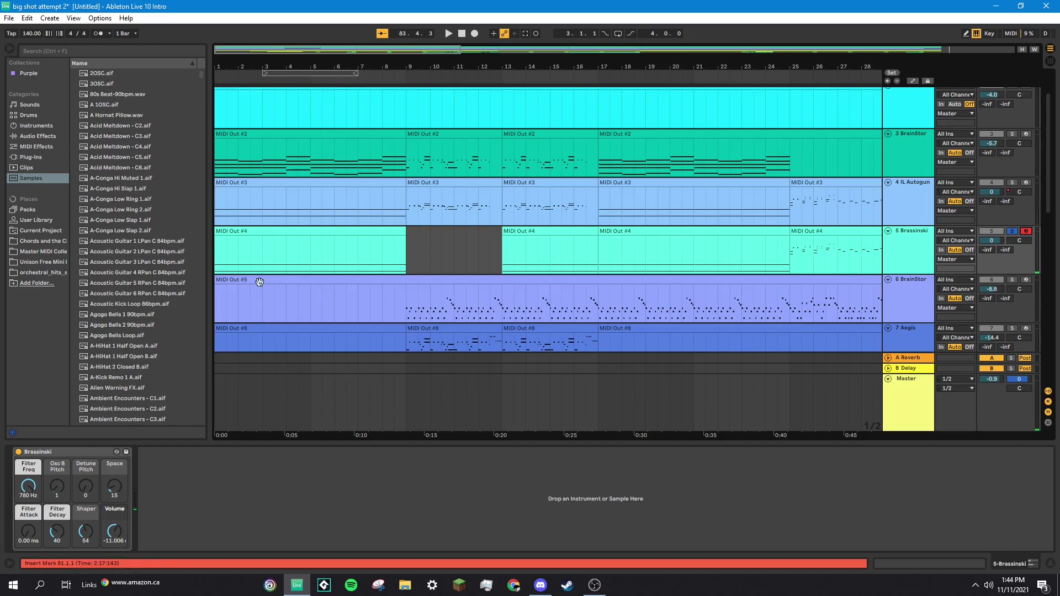
{"action": "scroll", "coordinate": [227, 243], "scroll_direction": "down", "scroll_amount": 1}
{"action": "left_click", "coordinate": [215, 247]}
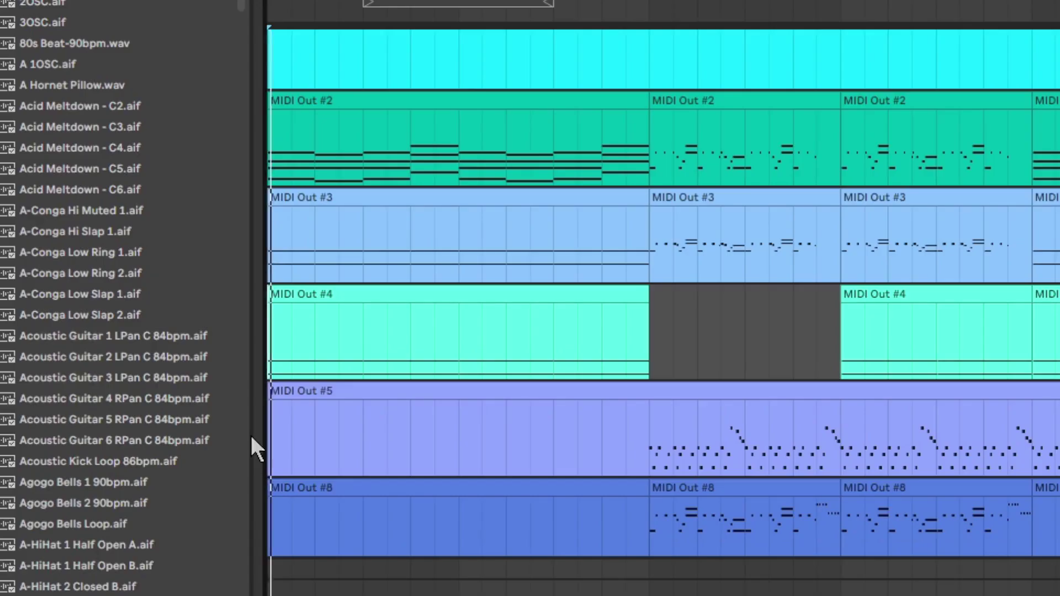
{"action": "key", "text": "space"}
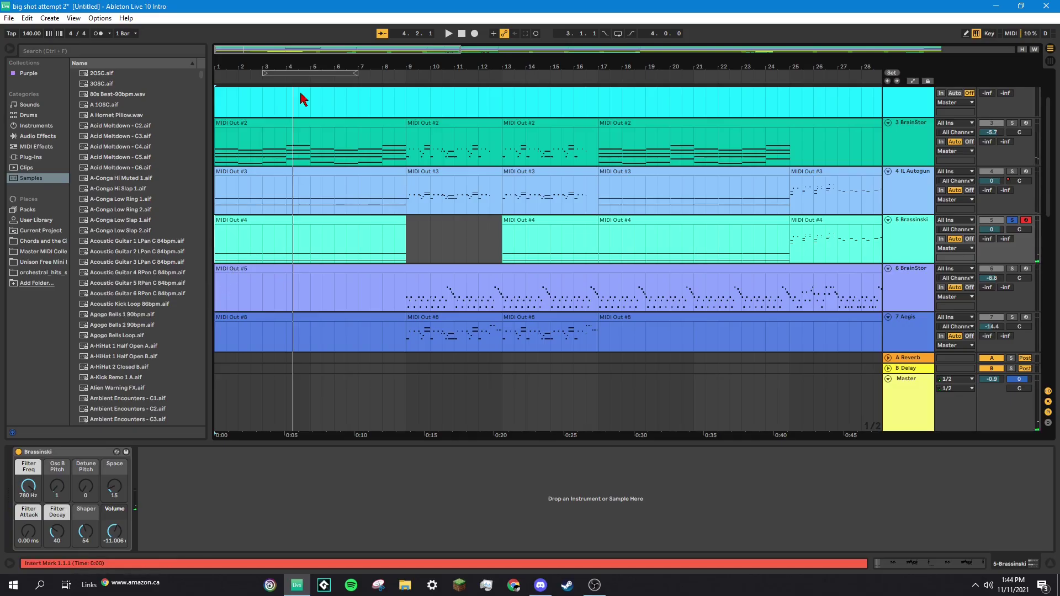
- Play the soloed Brassinski track from bar 25, then stop playback
{"action": "left_click_drag", "start_coordinate": [425, 49], "coordinate": [428, 49]}
{"action": "left_click_drag", "start_coordinate": [356, 167], "coordinate": [395, 167]}
{"action": "left_click", "coordinate": [404, 260]}
{"action": "key", "text": "space"}
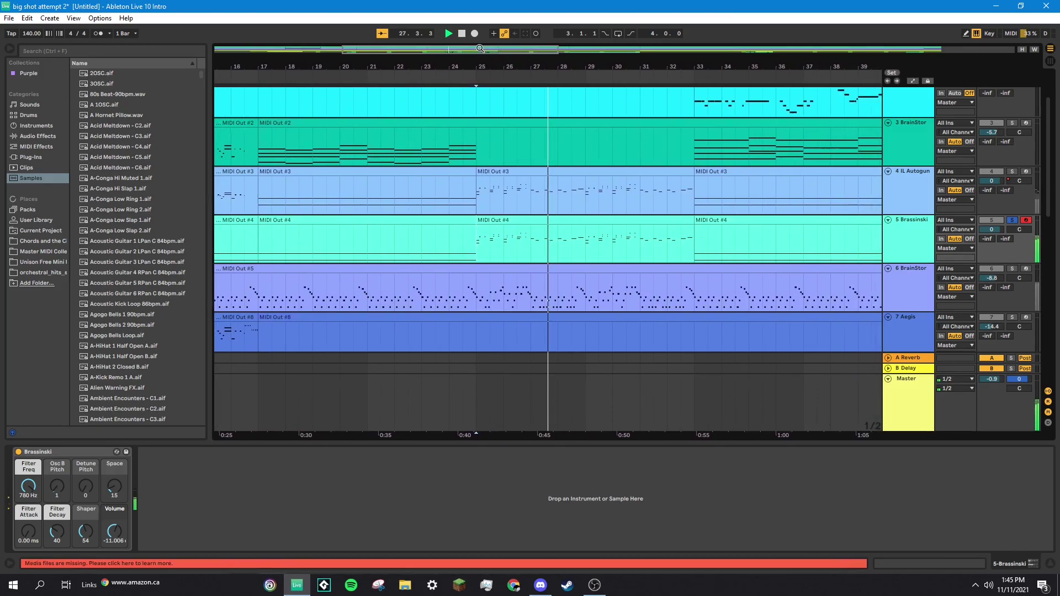
{"action": "key", "text": "space"}
- Play the soloed Brassinski track from bar 64 and return to the arrangement's start
{"action": "left_click_drag", "start_coordinate": [518, 50], "coordinate": [810, 50]}
{"action": "left_click", "coordinate": [632, 248]}
{"action": "key", "text": "space"}
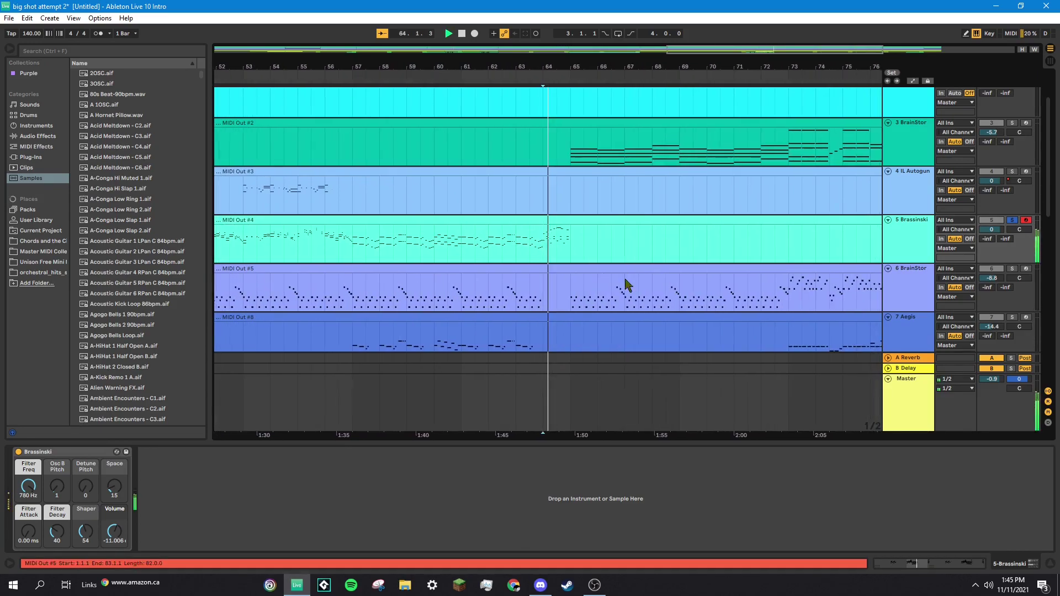
{"action": "key", "text": "space"}
{"action": "left_click", "coordinate": [234, 50]}
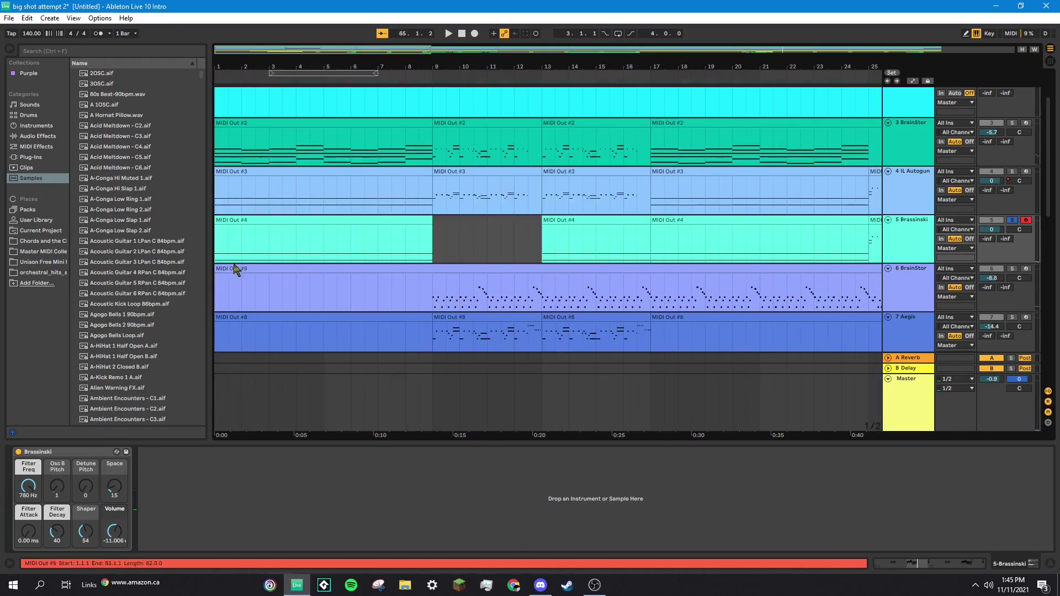
- Play the opening of the soloed Brassinski track, then solo and record-arm track 6 BrainStormer
{"action": "key", "text": "space"}
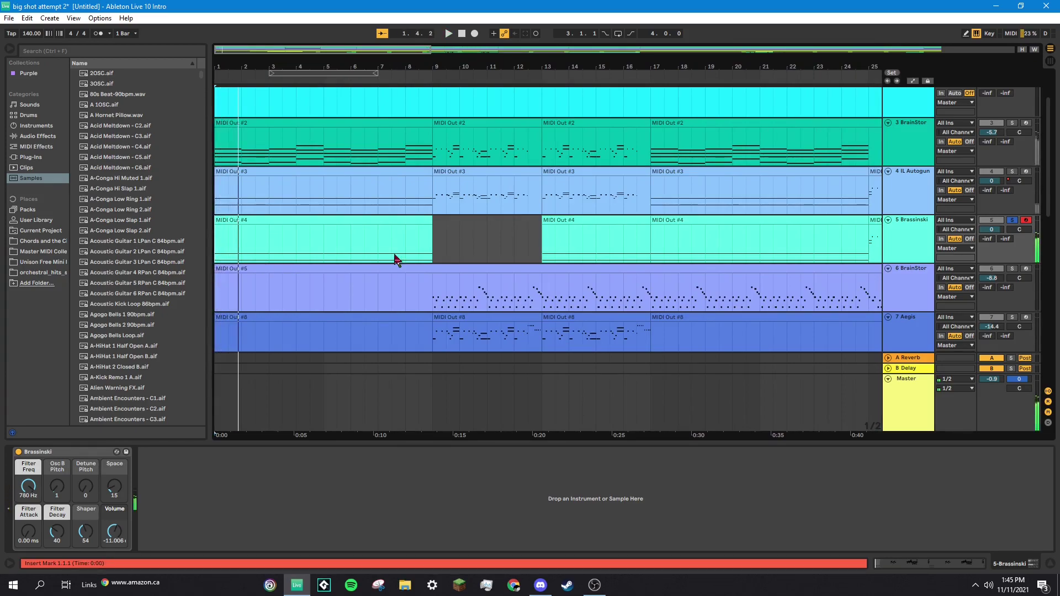
{"action": "scroll", "coordinate": [478, 210], "scroll_direction": "down", "scroll_amount": 2}
{"action": "left_click", "coordinate": [1012, 224]}
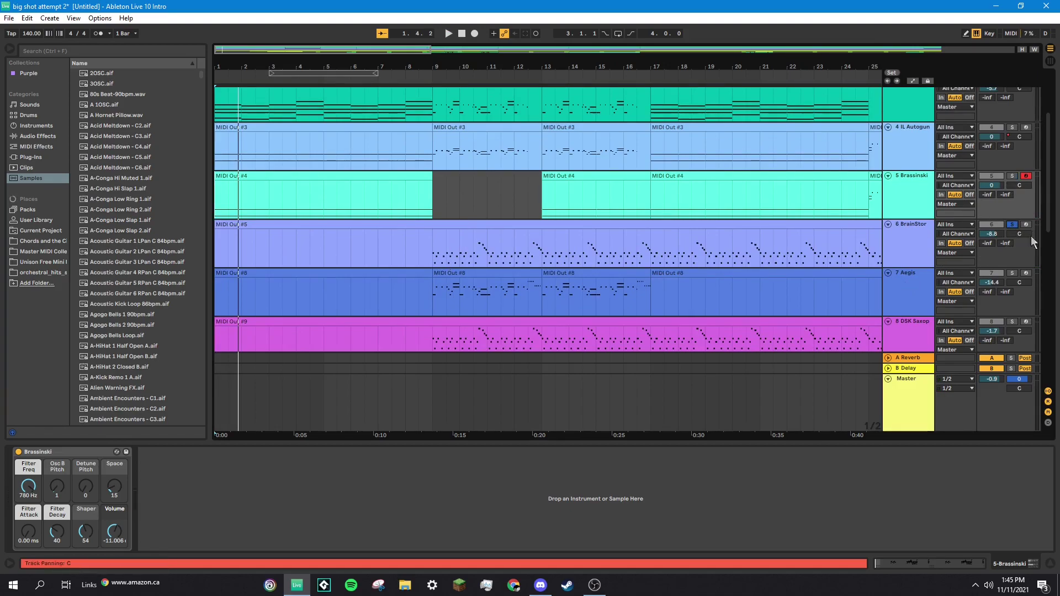
{"action": "left_click", "coordinate": [1026, 224]}
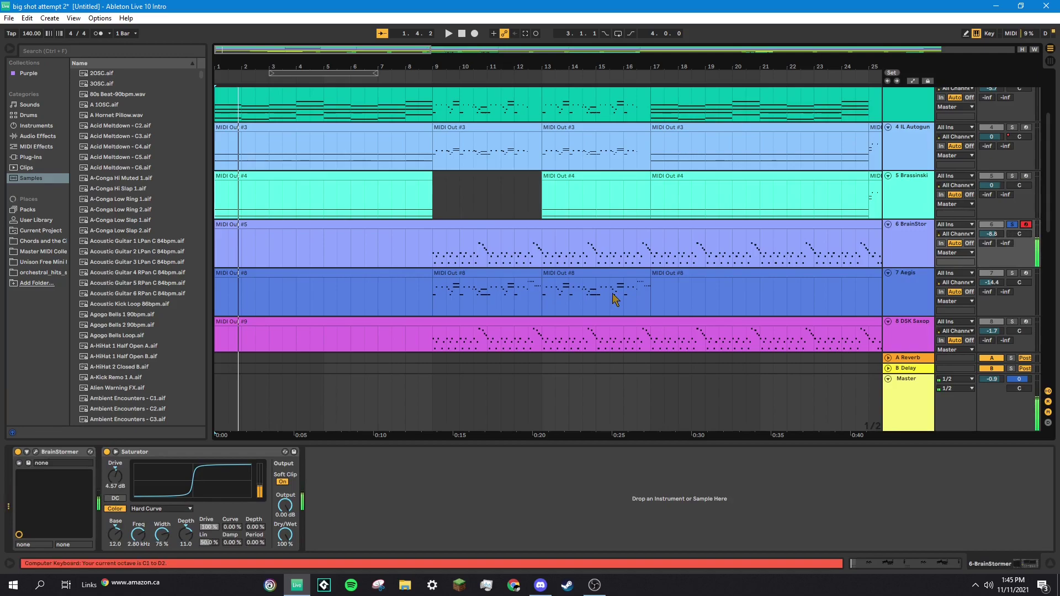
- View the BrainStormer synth's interface on track 6 and play the soloed track from bar 9
{"action": "left_click", "coordinate": [433, 257]}
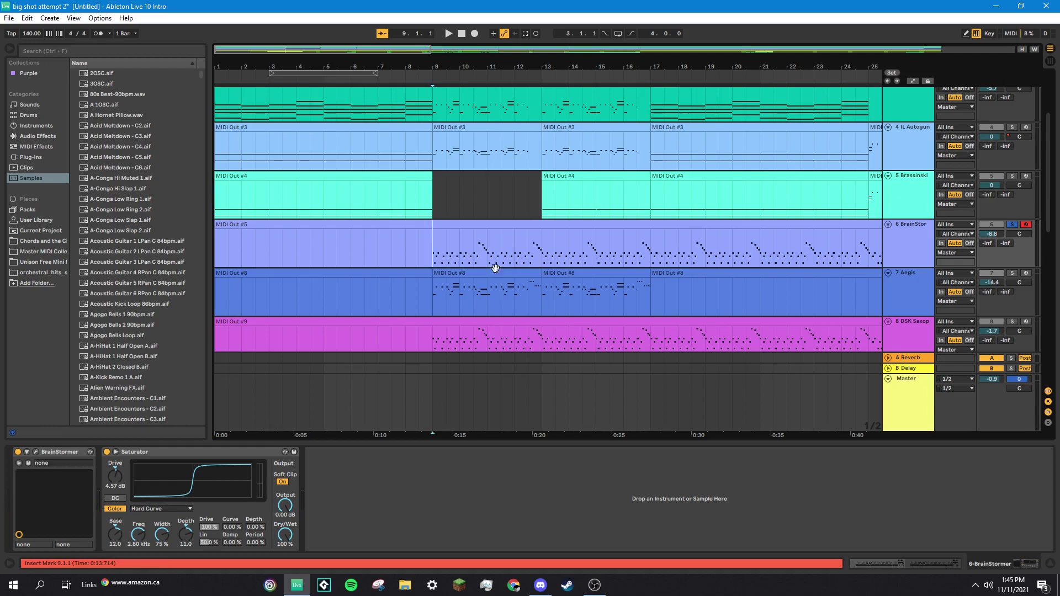
{"action": "left_click", "coordinate": [37, 452]}
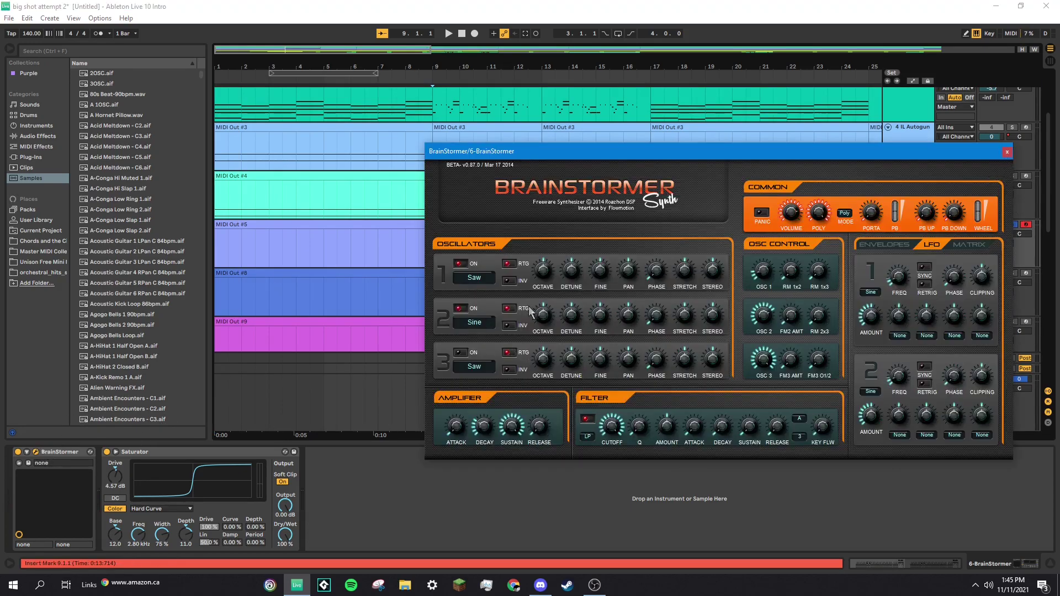
{"action": "left_click", "coordinate": [1008, 152]}
{"action": "key", "text": "space"}
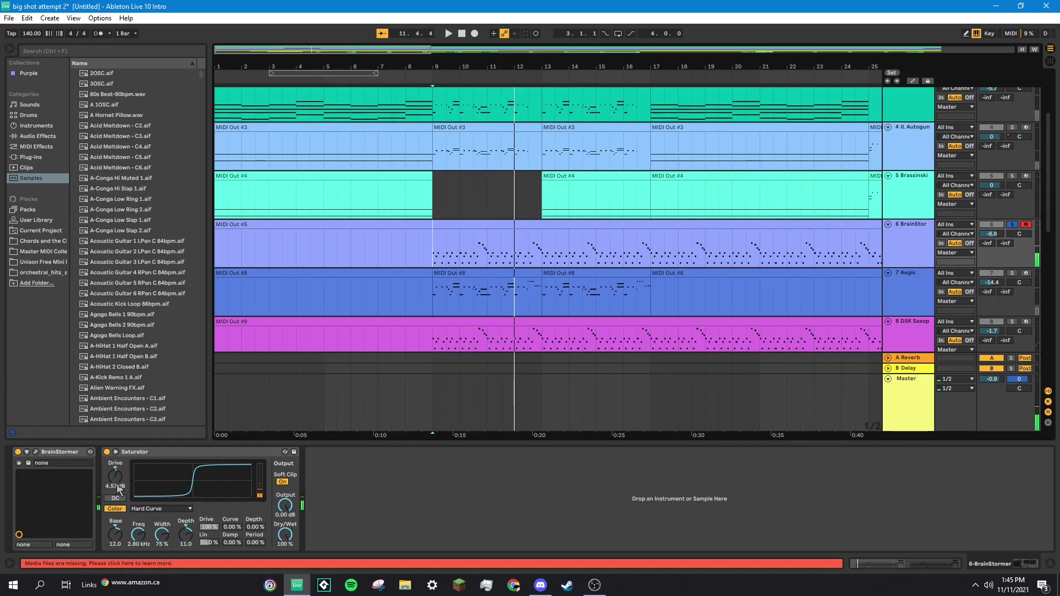
- Solo and record-arm track 7 Aegis and view its Aegis Sonix plug-in interface
{"action": "scroll", "coordinate": [480, 252], "scroll_direction": "down", "scroll_amount": 2}
{"action": "left_click", "coordinate": [479, 251]}
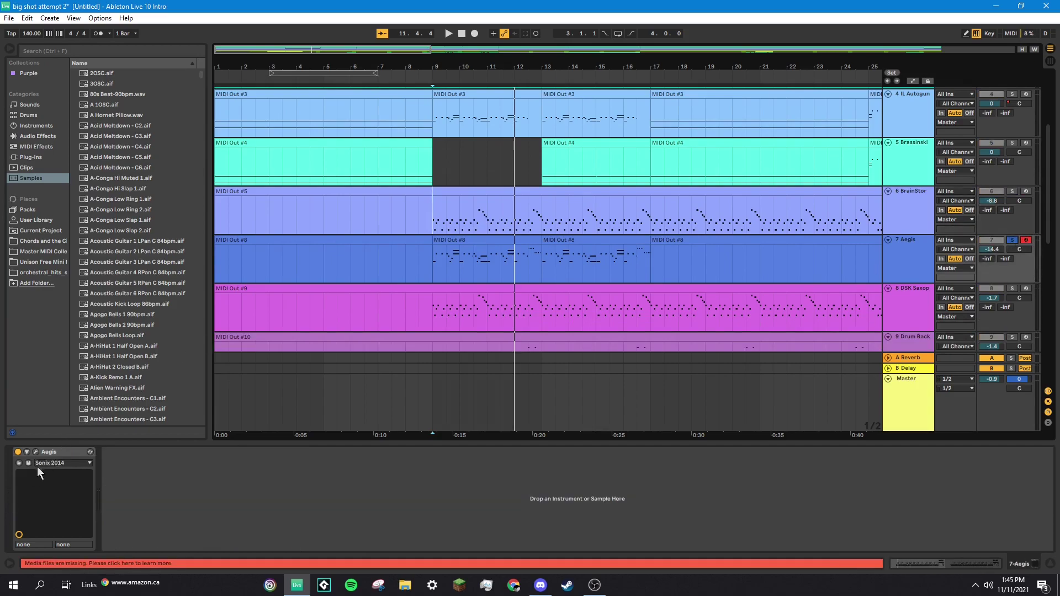
{"action": "left_click", "coordinate": [35, 452]}
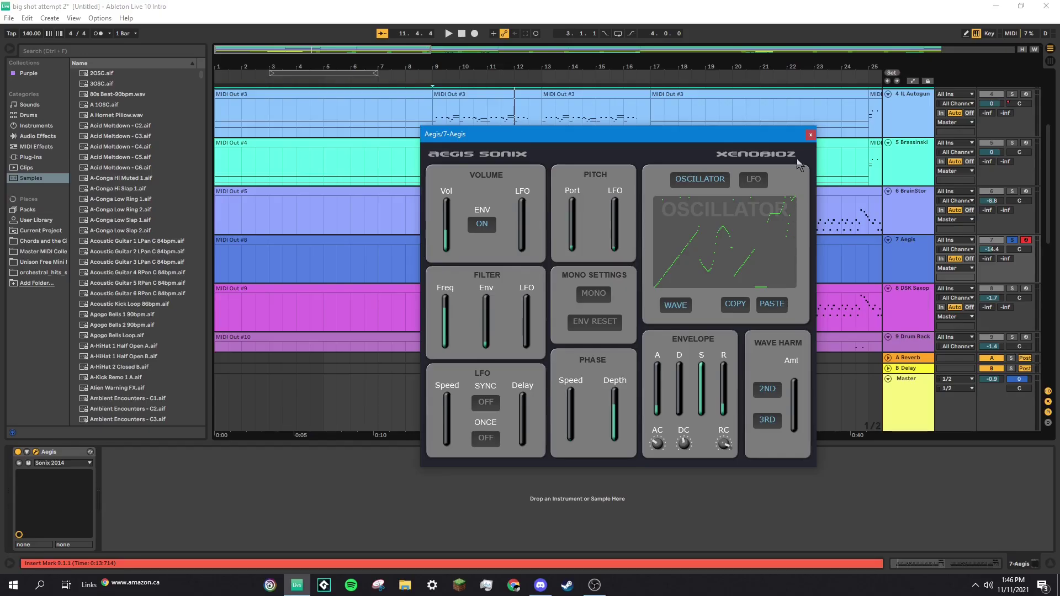
{"action": "left_click", "coordinate": [810, 135]}
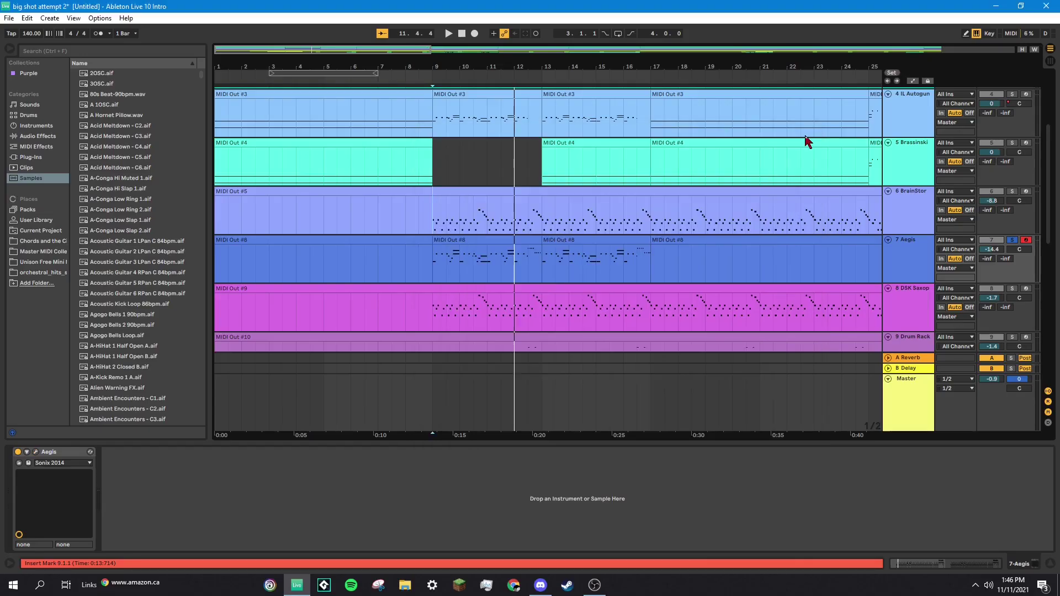
- Play the soloed Aegis track from bar 9, then stop playback
{"action": "left_click", "coordinate": [435, 267]}
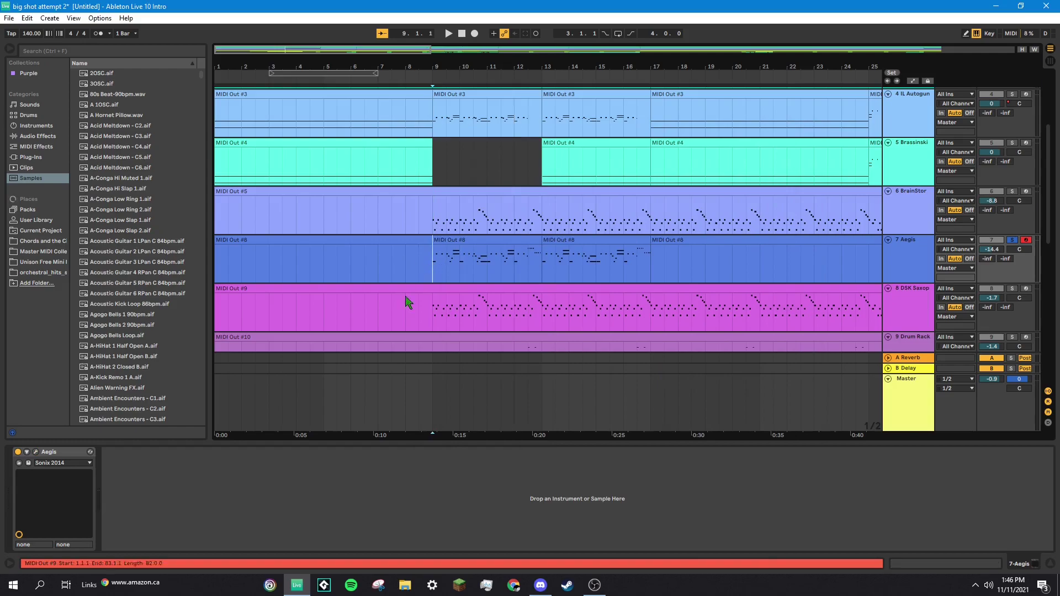
{"action": "key", "text": "space"}
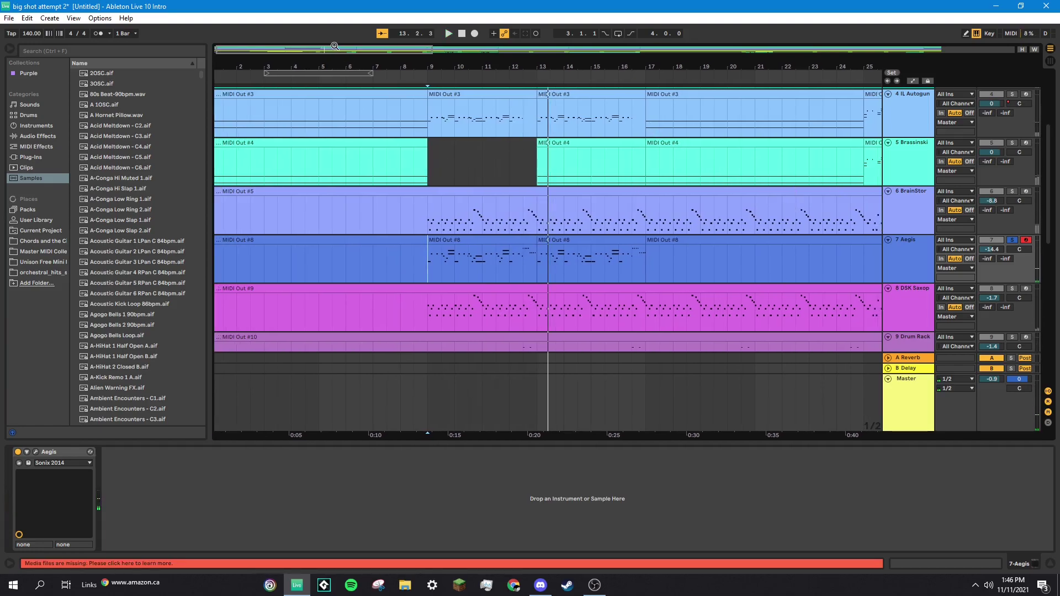
{"action": "left_click_drag", "start_coordinate": [348, 53], "coordinate": [376, 53]}
- Solo and record-arm track 8 DSK Saxophones and play it from bar 9 while viewing its plug-in interface
{"action": "scroll", "coordinate": [620, 220], "scroll_direction": "down", "scroll_amount": 1}
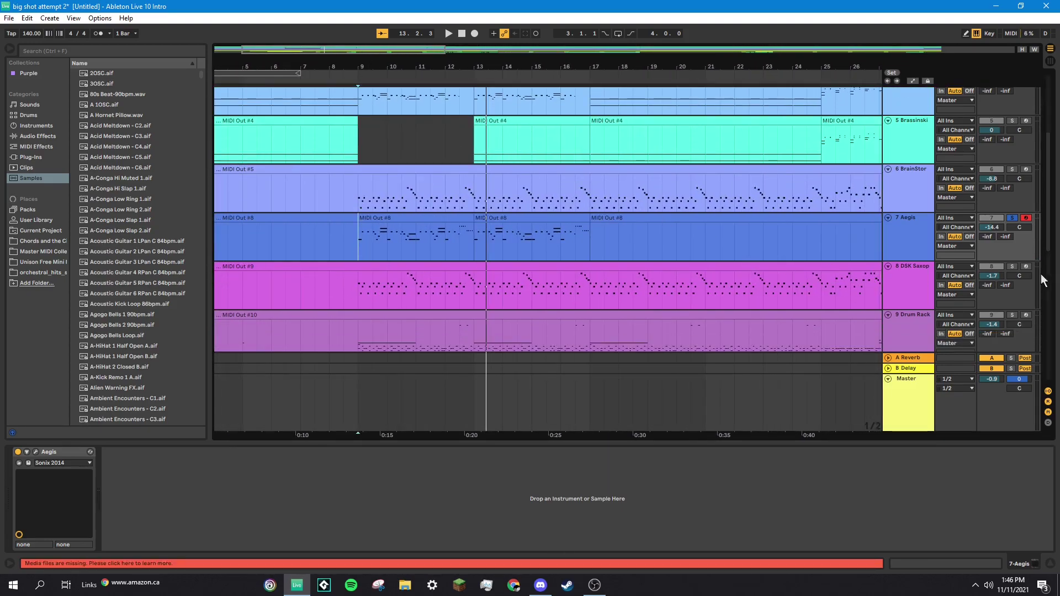
{"action": "left_click", "coordinate": [1026, 266]}
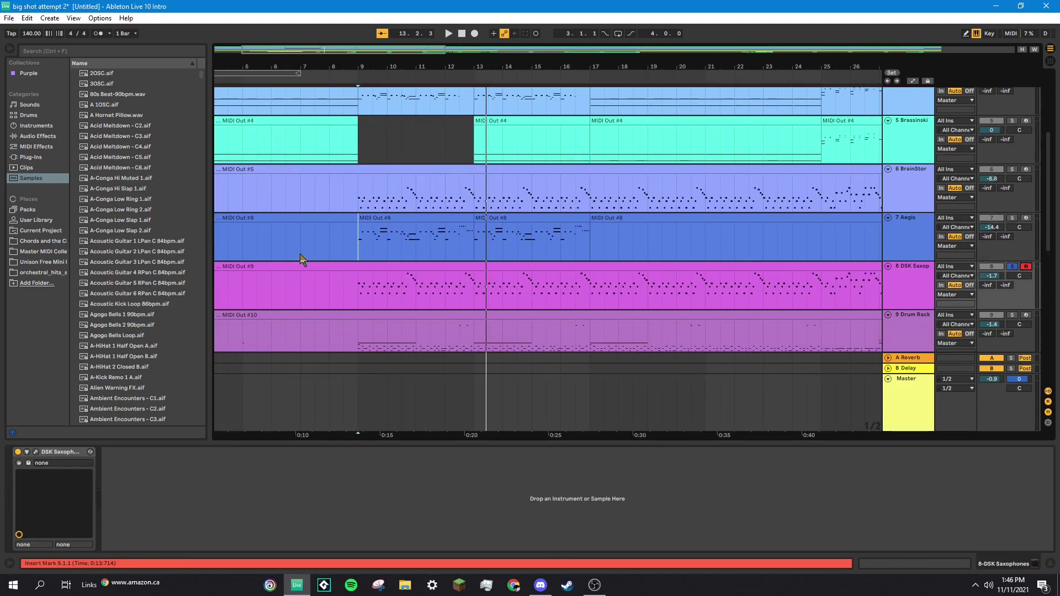
{"action": "key", "text": "space"}
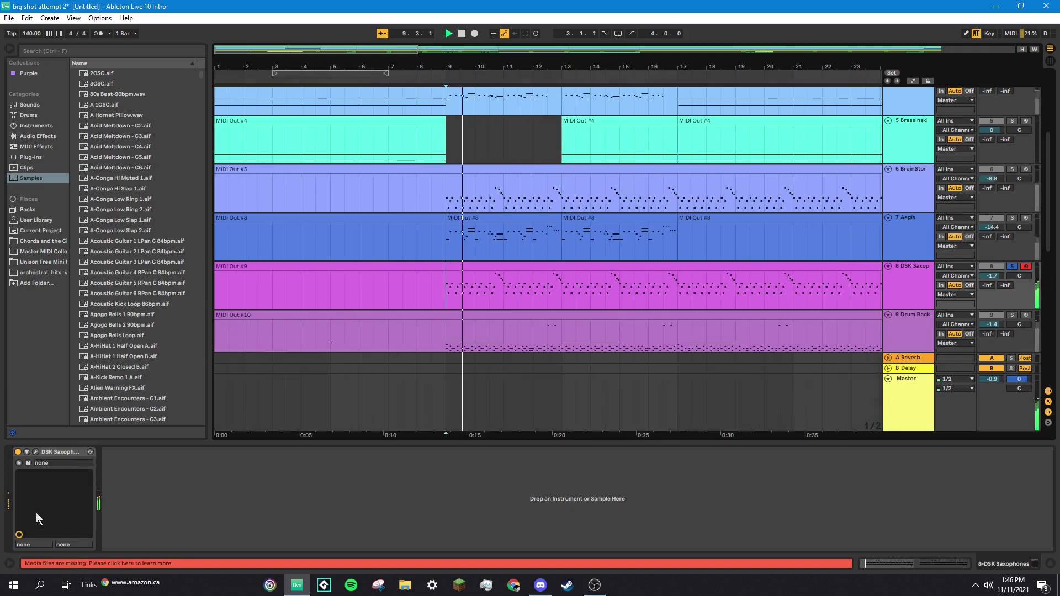
{"action": "left_click", "coordinate": [35, 452]}
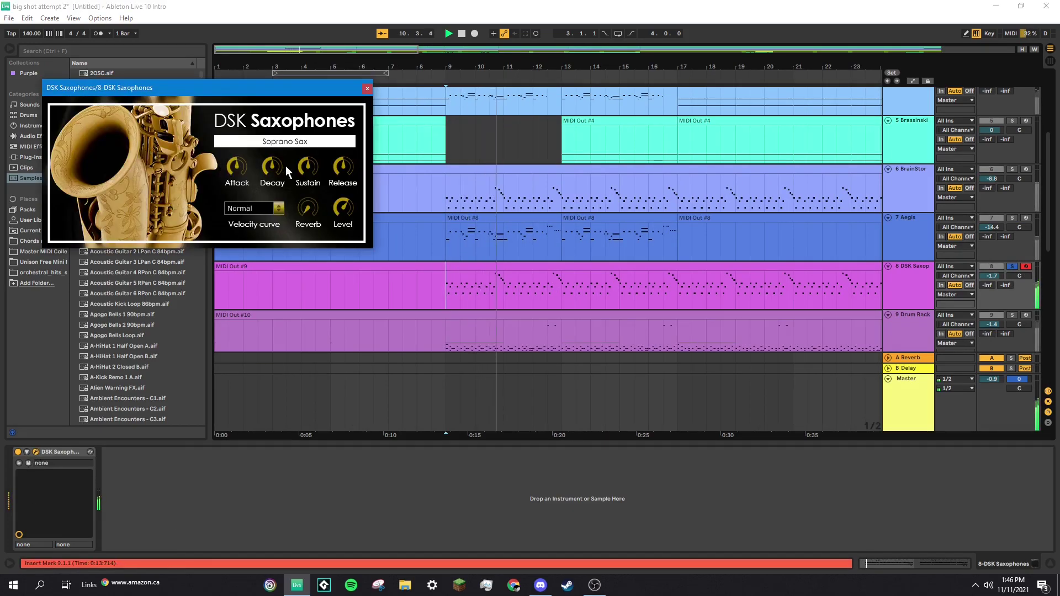
{"action": "left_click", "coordinate": [368, 88]}
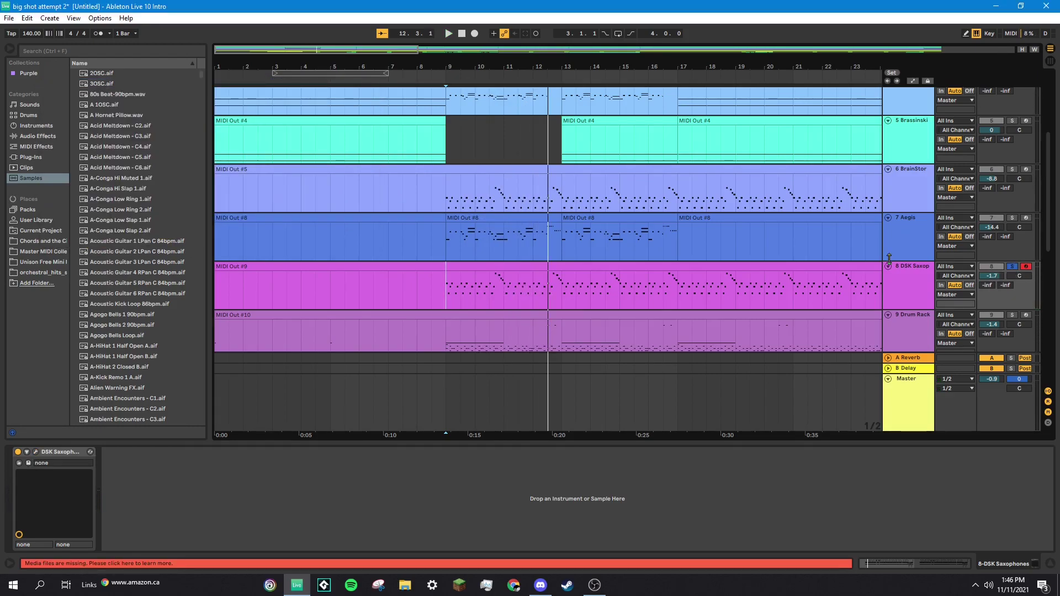
- Solo track 9 Drum Rack and set the playback start to bar 9 on it
{"action": "scroll", "coordinate": [678, 222], "scroll_direction": "down", "scroll_amount": 1}
{"action": "scroll", "coordinate": [675, 222], "scroll_direction": "down", "scroll_amount": 2}
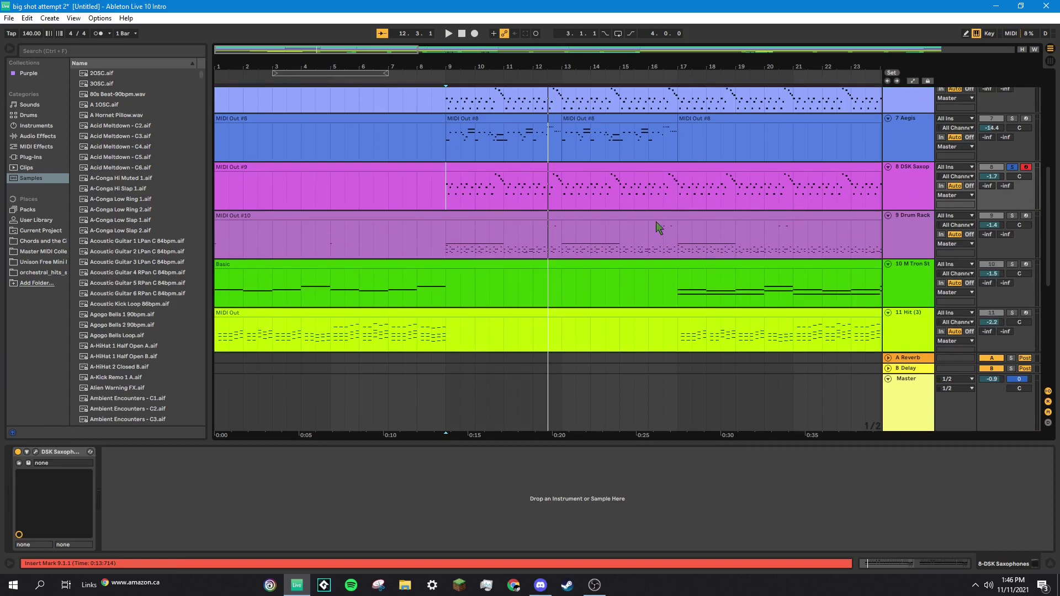
{"action": "scroll", "coordinate": [442, 108], "scroll_direction": "up", "scroll_amount": 1}
{"action": "scroll", "coordinate": [453, 166], "scroll_direction": "down", "scroll_amount": 1}
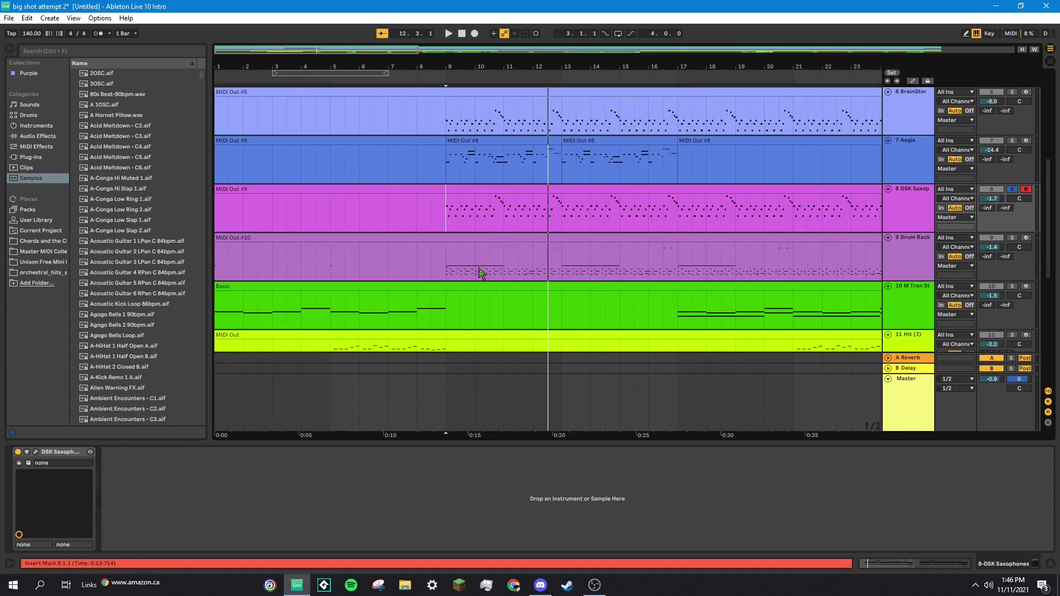
{"action": "left_click", "coordinate": [451, 265]}
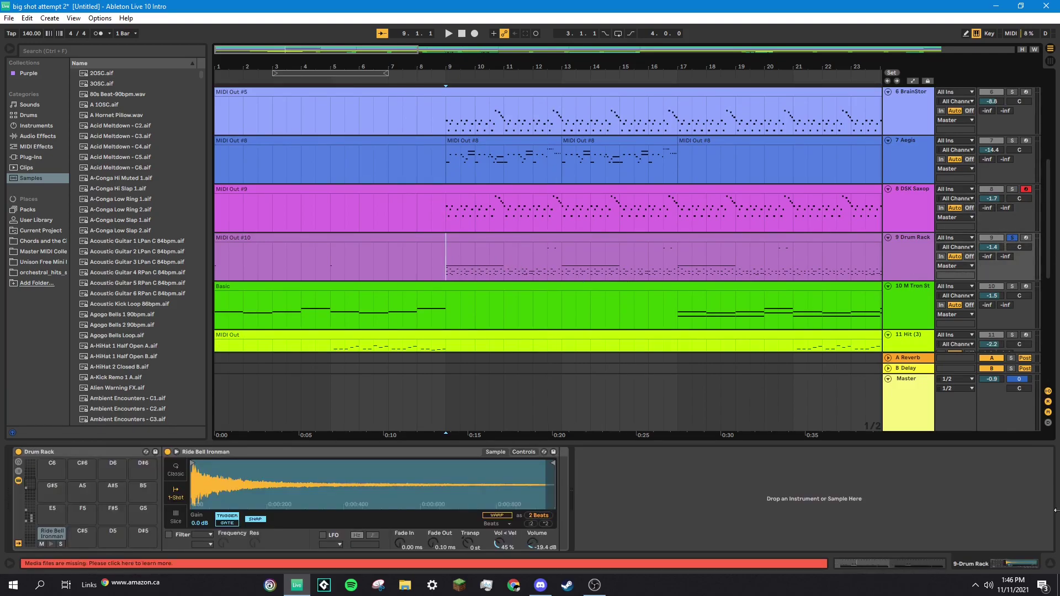
- Inspect the Drum Rack's A-Snare Cust N&C and A-Kick Remo 1 A samples, then play the soloed track from bar 9
{"action": "scroll", "coordinate": [71, 497], "scroll_direction": "up", "scroll_amount": 8}
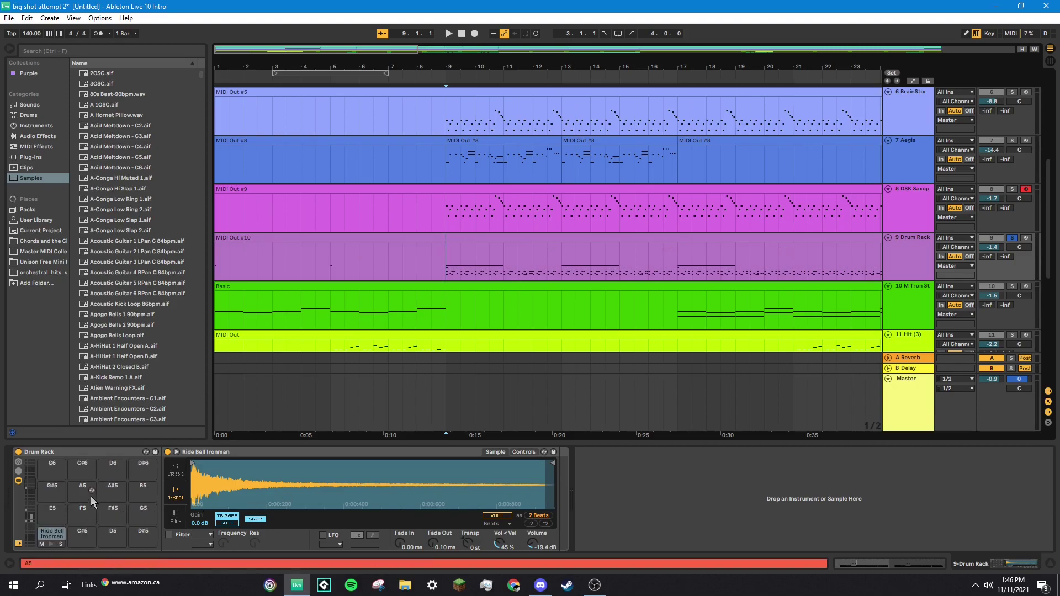
{"action": "scroll", "coordinate": [84, 493], "scroll_direction": "down", "scroll_amount": 8}
{"action": "scroll", "coordinate": [61, 508], "scroll_direction": "down", "scroll_amount": 4}
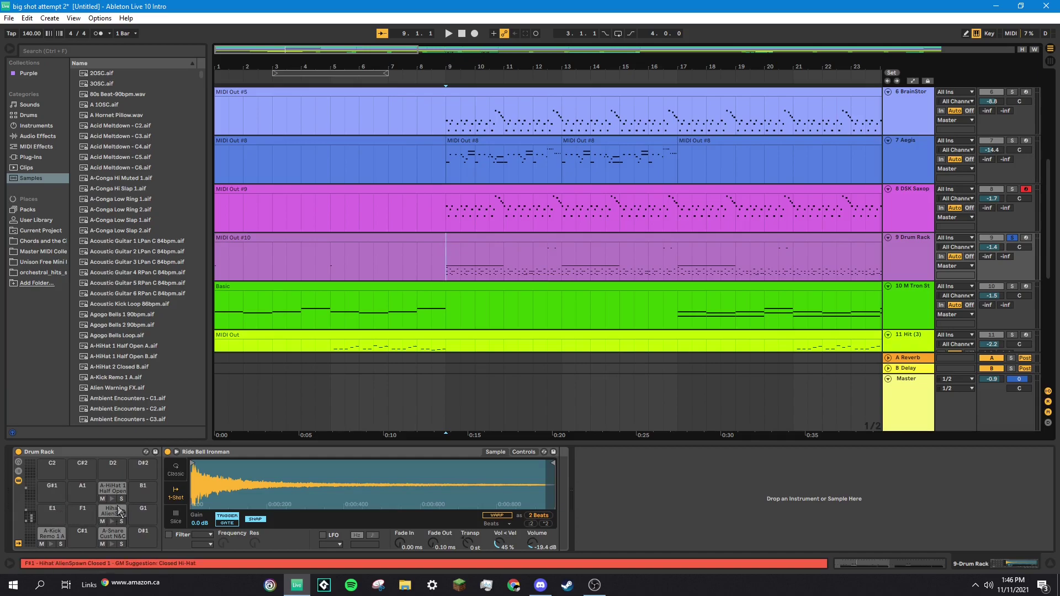
{"action": "left_click", "coordinate": [113, 533]}
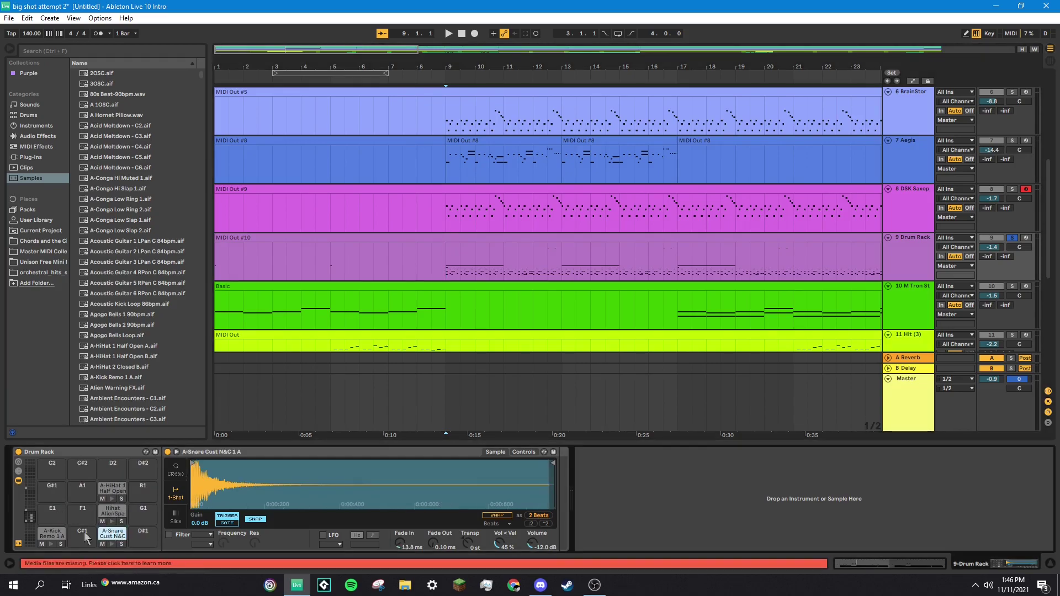
{"action": "left_click", "coordinate": [54, 532]}
{"action": "key", "text": "space"}
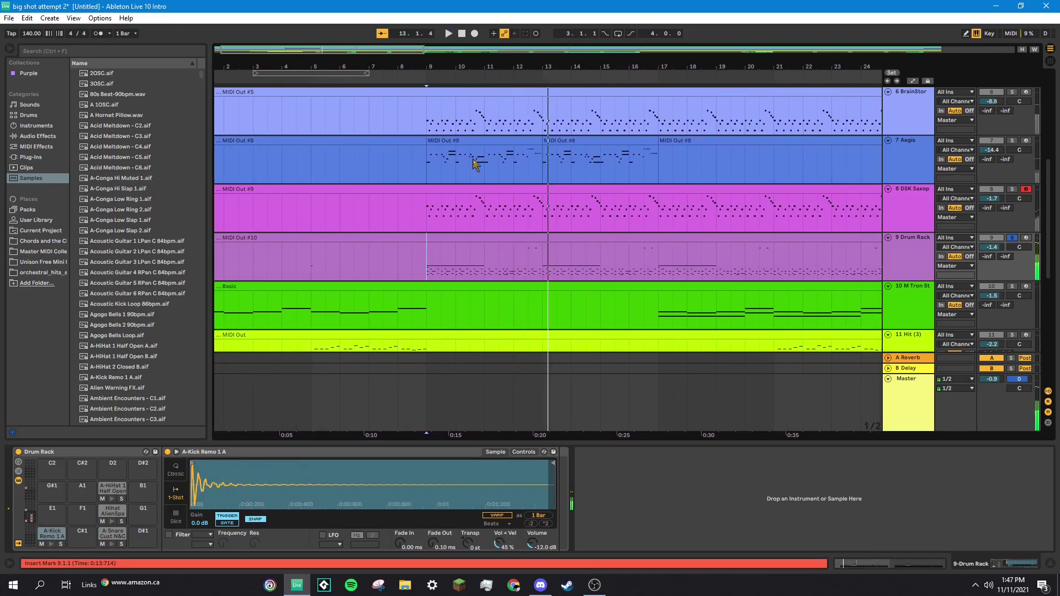
- Solo and record-arm track 10 M Tron Strings and audition its sound with live notes in different octaves
{"action": "scroll", "coordinate": [474, 164], "scroll_direction": "down", "scroll_amount": 3}
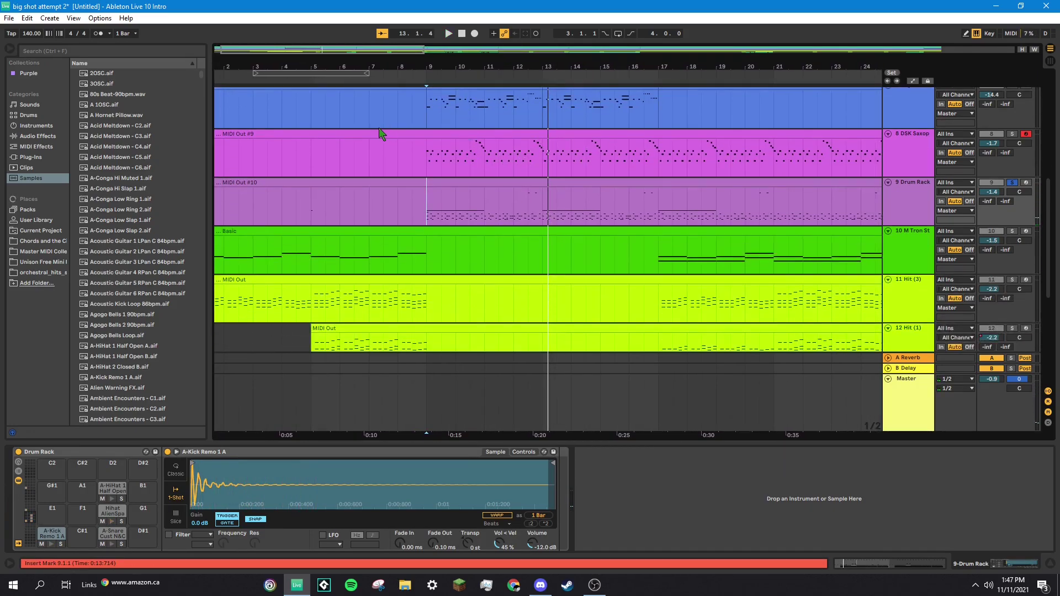
{"action": "left_click_drag", "start_coordinate": [309, 51], "coordinate": [306, 51]}
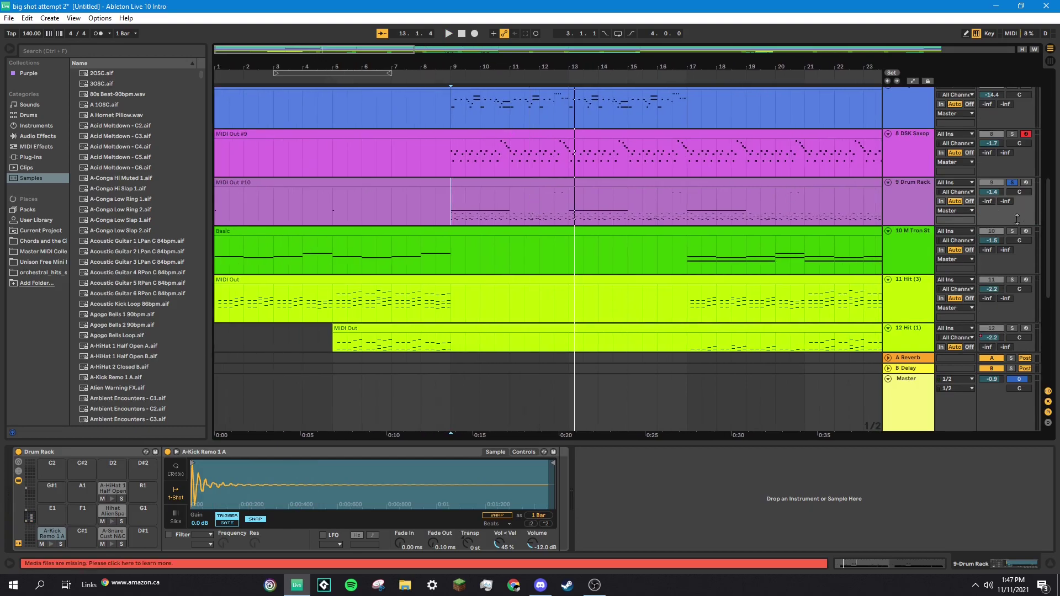
{"action": "left_click", "coordinate": [932, 254]}
{"action": "left_click", "coordinate": [919, 258]}
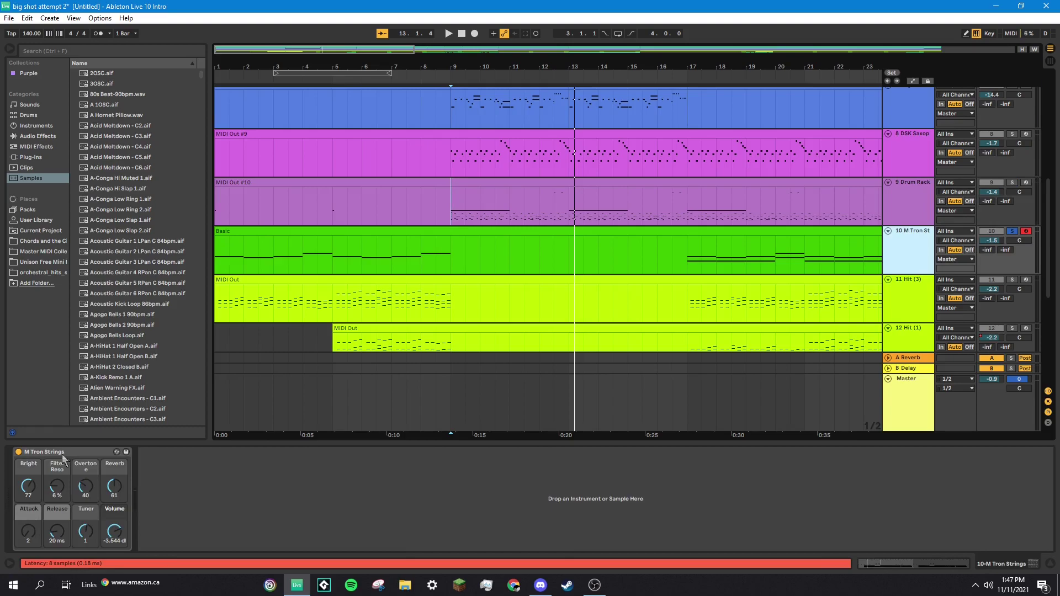
{"action": "key", "text": "z"}
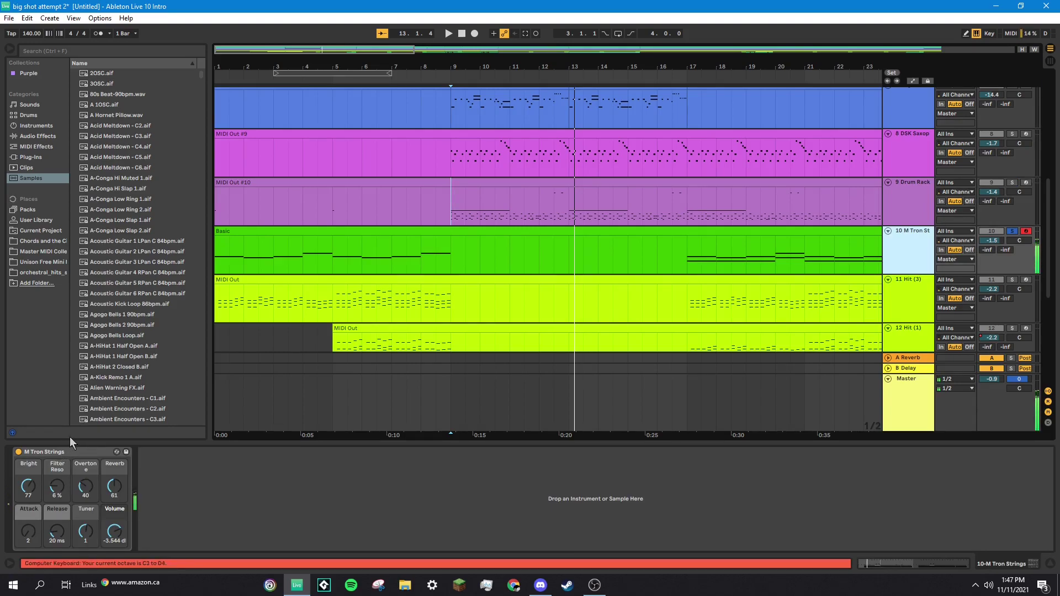
{"action": "key", "text": "x"}
- Play the soloed M Tron Strings track from the arrangement's start, then stop playback
{"action": "key", "text": "Home"}
{"action": "key", "text": "space"}
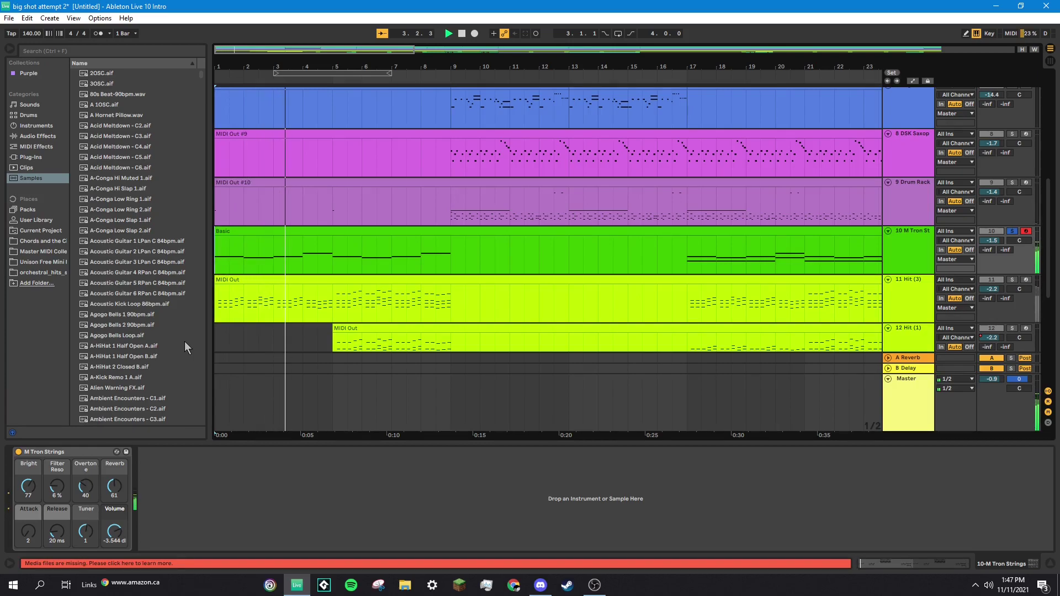
{"action": "scroll", "coordinate": [424, 217], "scroll_direction": "up", "scroll_amount": 2}
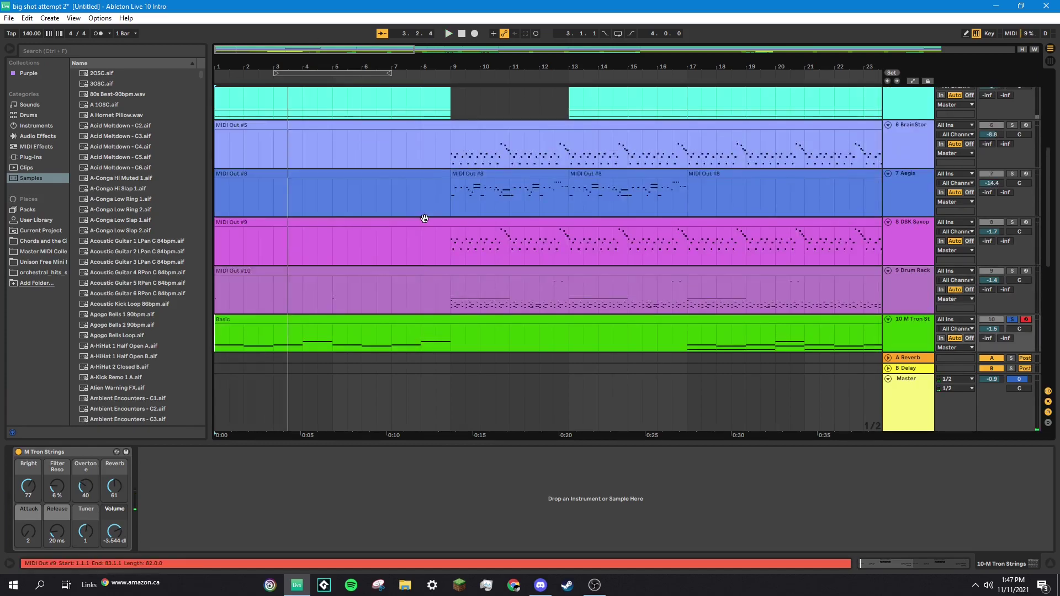
- Play the soloed M Tron Strings track from bar 17, then stop playback
{"action": "scroll", "coordinate": [644, 217], "scroll_direction": "down", "scroll_amount": 3}
{"action": "left_click", "coordinate": [690, 224]}
{"action": "key", "text": "space"}
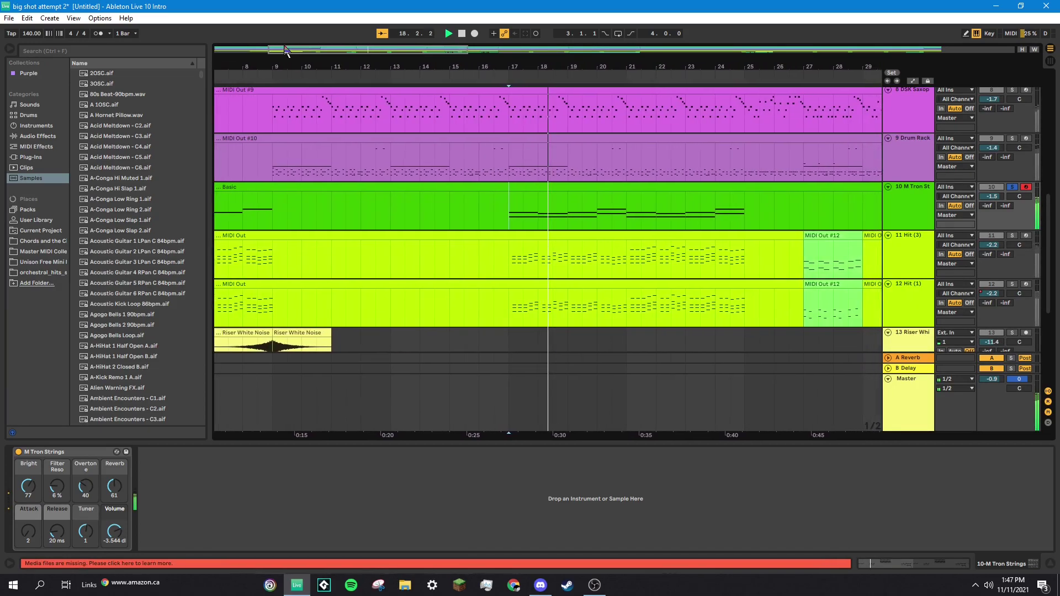
{"action": "key", "text": "space"}
- Solo and record-arm track 11 Hit (3) and play it from bar 1, then stop playback
{"action": "left_click_drag", "start_coordinate": [297, 52], "coordinate": [239, 53]}
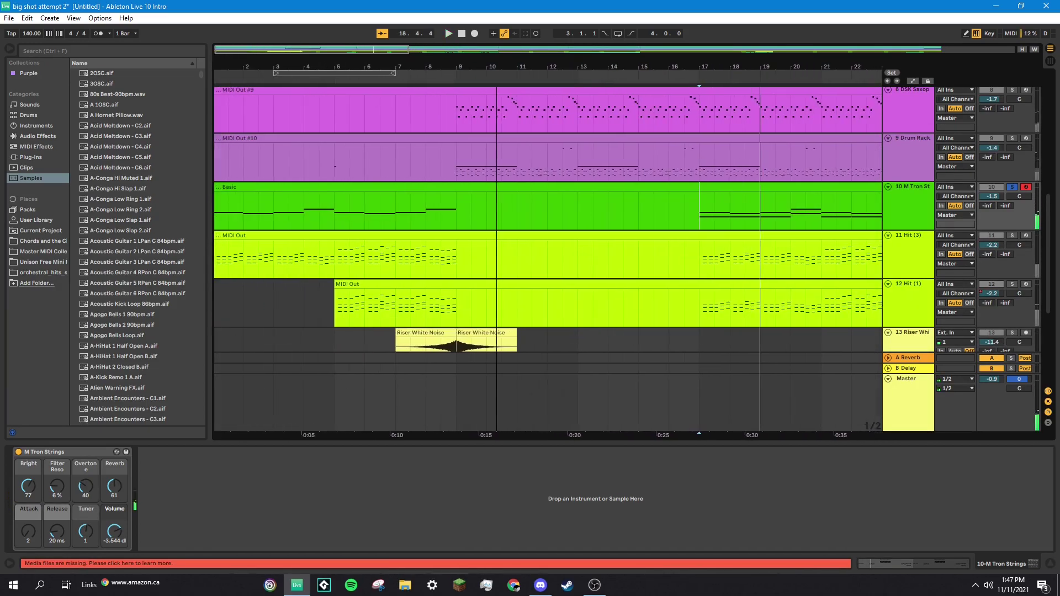
{"action": "scroll", "coordinate": [510, 241], "scroll_direction": "down", "scroll_amount": 2}
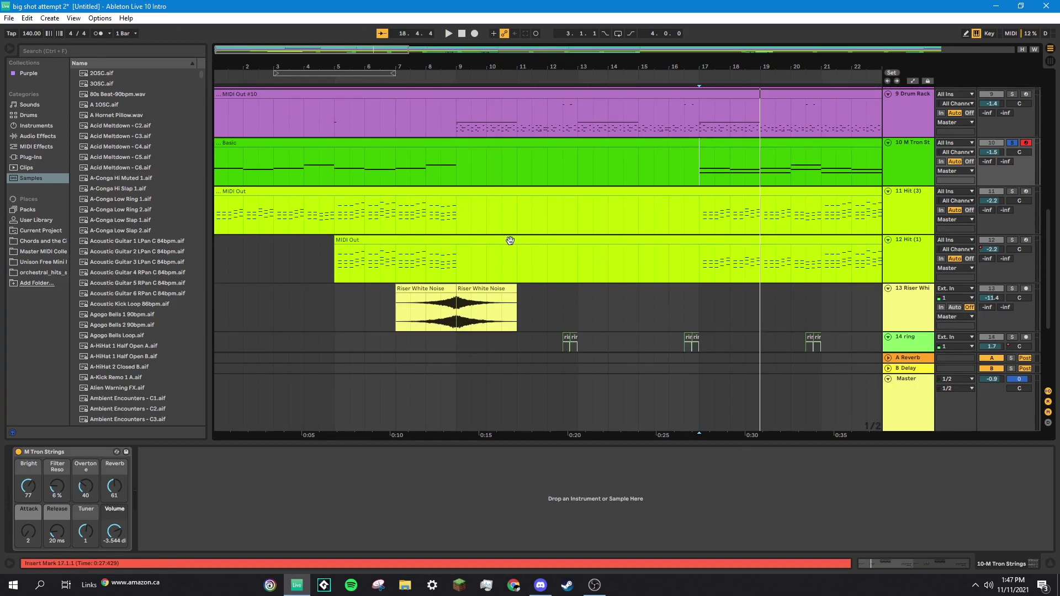
{"action": "left_click", "coordinate": [1025, 192]}
{"action": "left_click", "coordinate": [223, 211]}
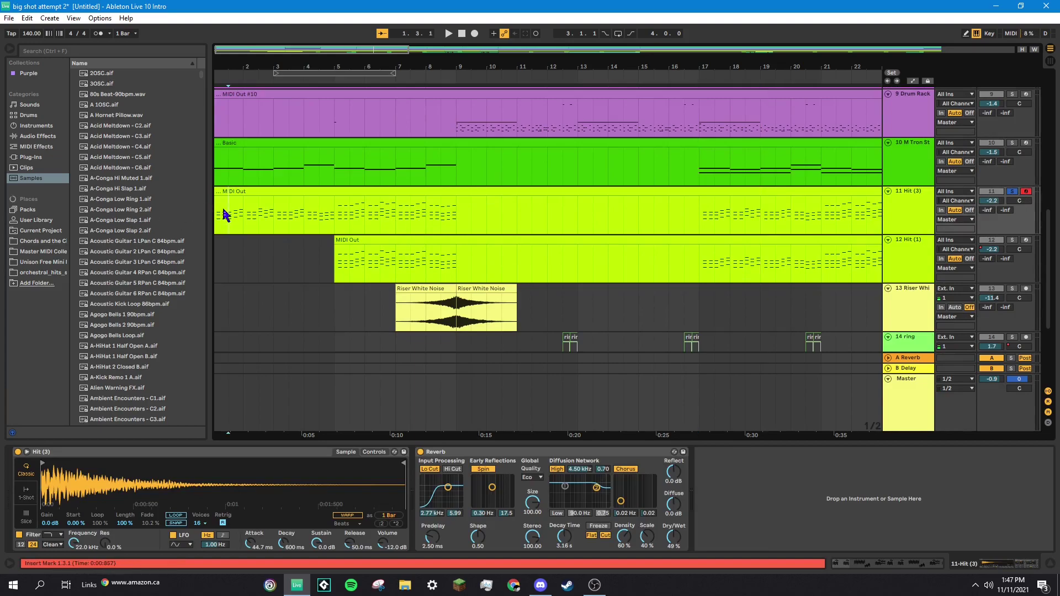
{"action": "key", "text": "space"}
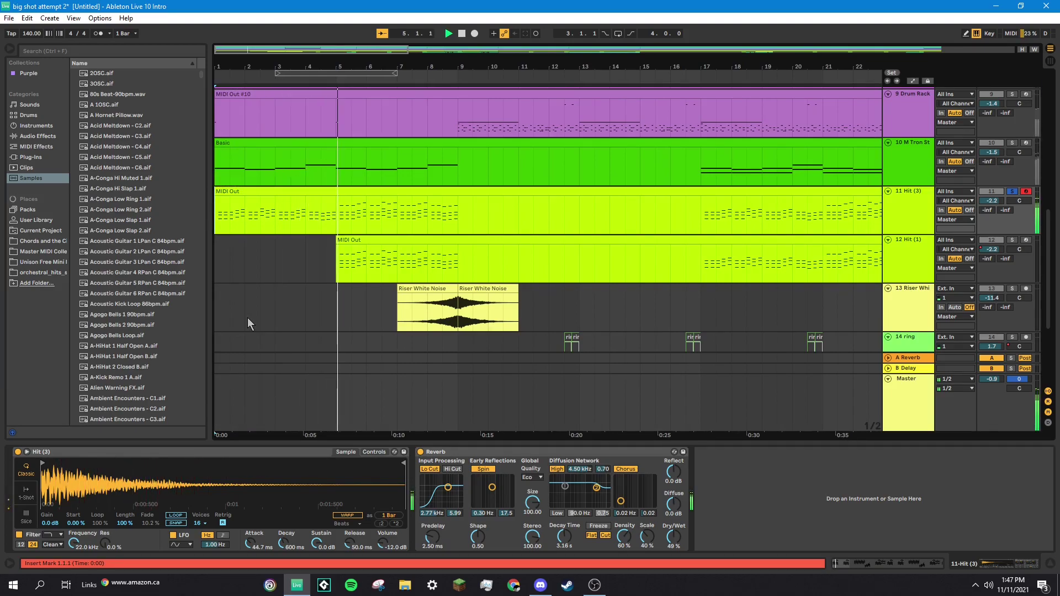
{"action": "key", "text": "space"}
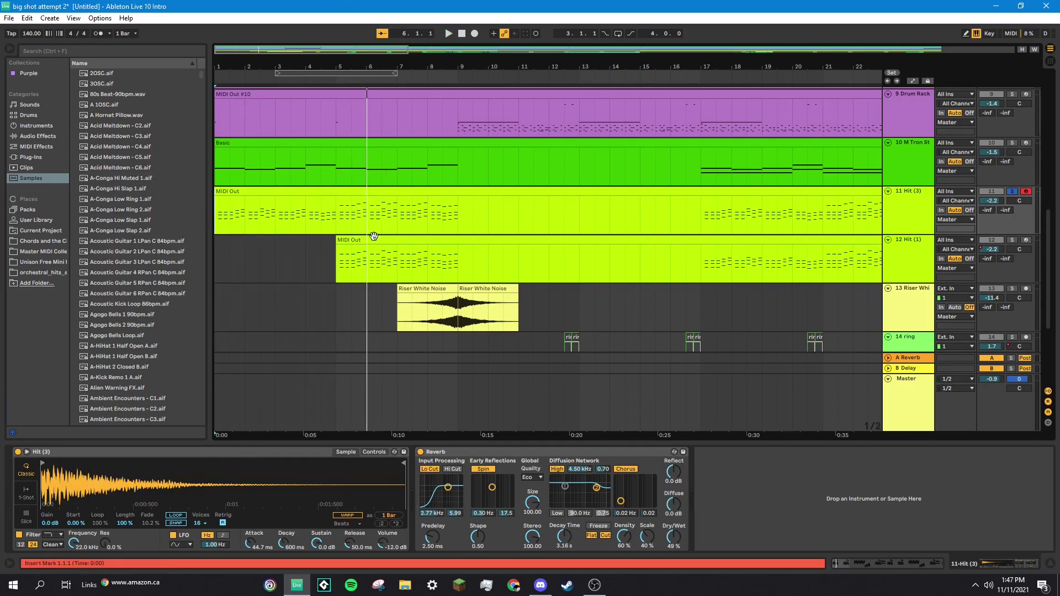
- Solo track 12 Hit (1) and play it from bar 5, then stop playback
{"action": "left_click", "coordinate": [343, 276]}
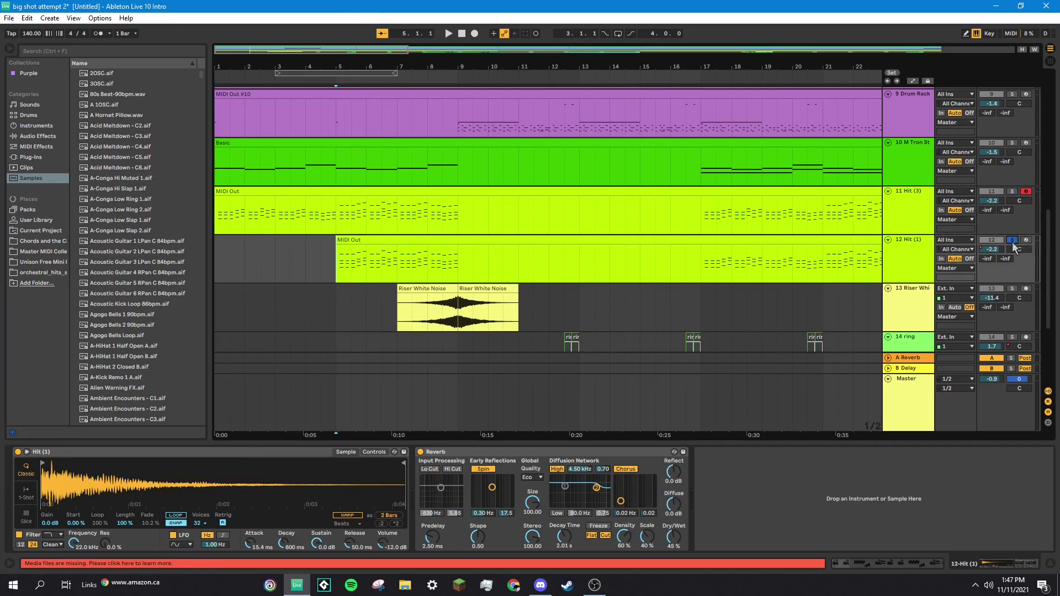
{"action": "key", "text": "space"}
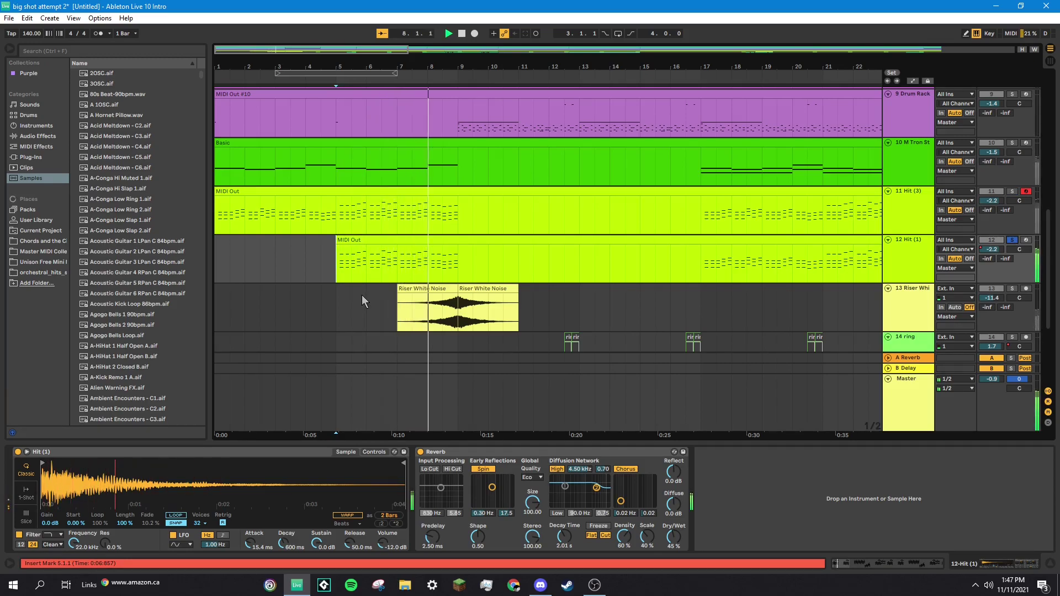
{"action": "key", "text": "space"}
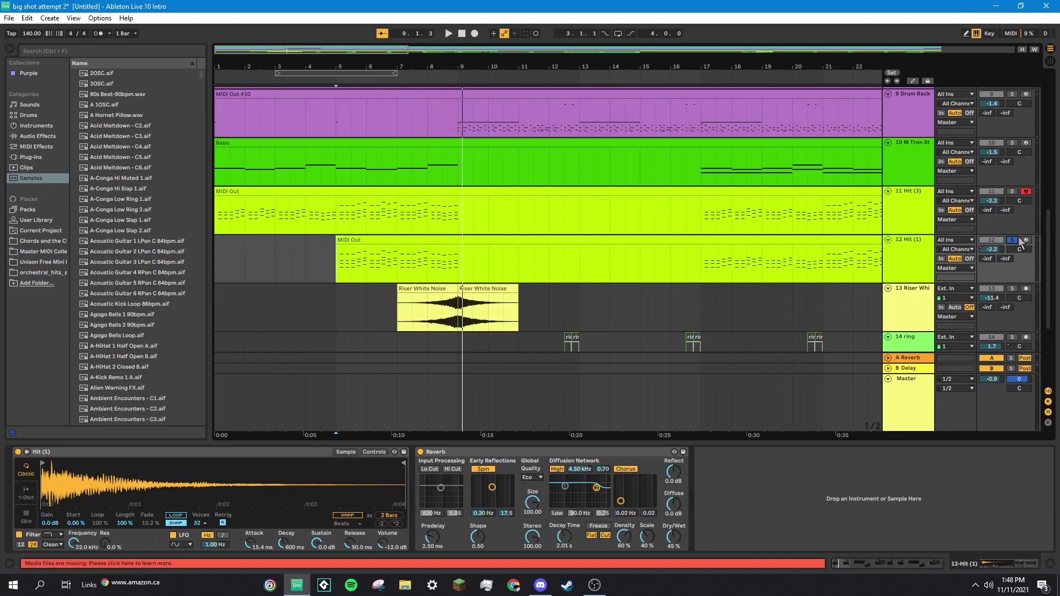
- Solo track 13 Riser White Noise and play it from about the middle of bar 8, then stop playback
{"action": "scroll", "coordinate": [1015, 232], "scroll_direction": "down", "scroll_amount": 2}
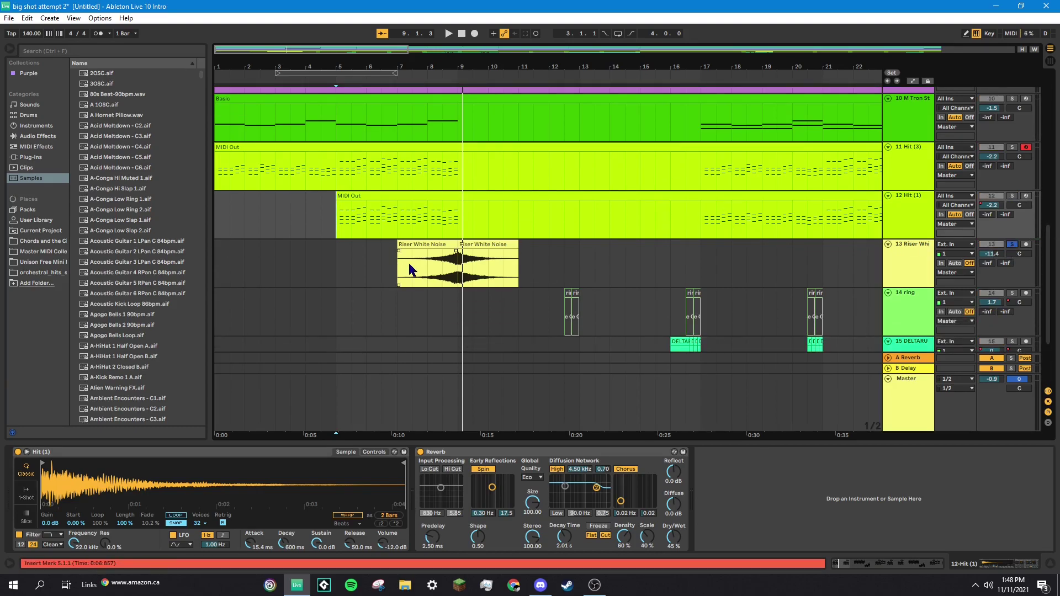
{"action": "left_click", "coordinate": [441, 270]}
{"action": "key", "text": "space"}
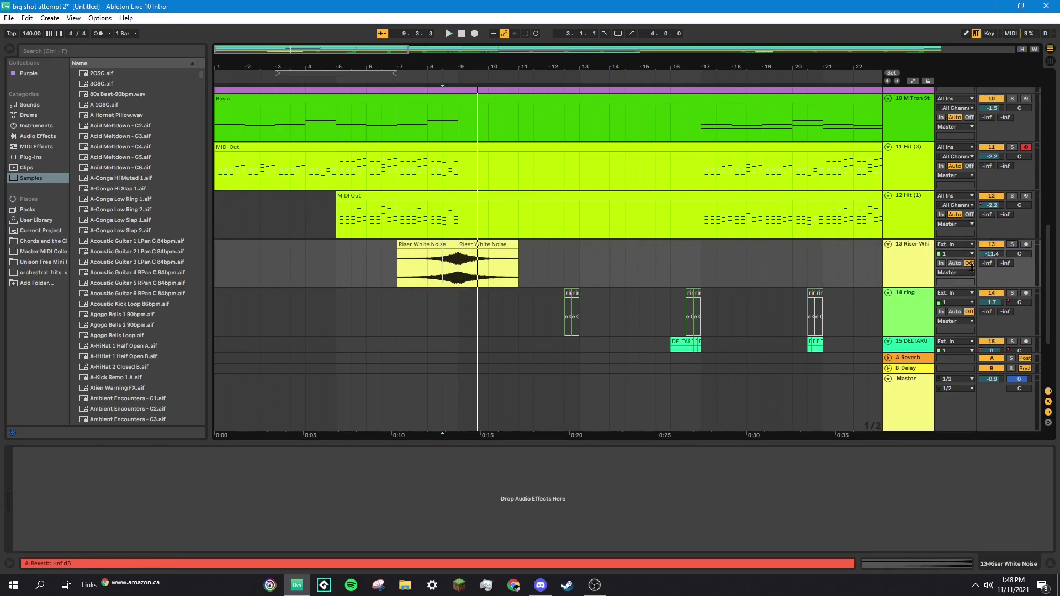
- Solo track 14 ring and play its first clips from 12.3, then stop playback
{"action": "scroll", "coordinate": [1015, 246], "scroll_direction": "down", "scroll_amount": 1}
{"action": "left_click", "coordinate": [1011, 267]}
{"action": "left_click", "coordinate": [569, 292]}
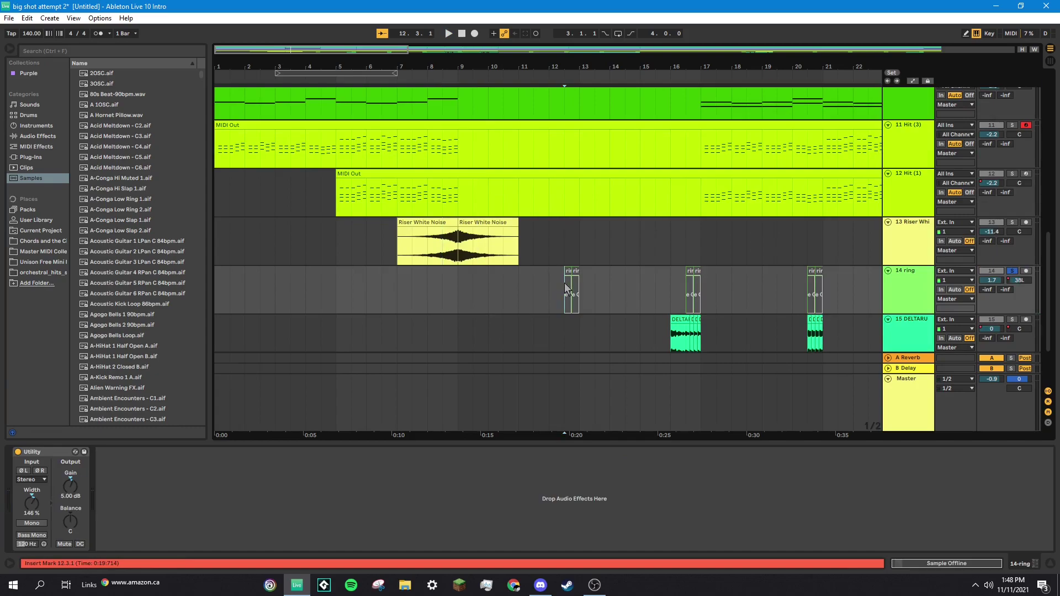
{"action": "key", "text": "space"}
{"action": "key", "text": "space"}
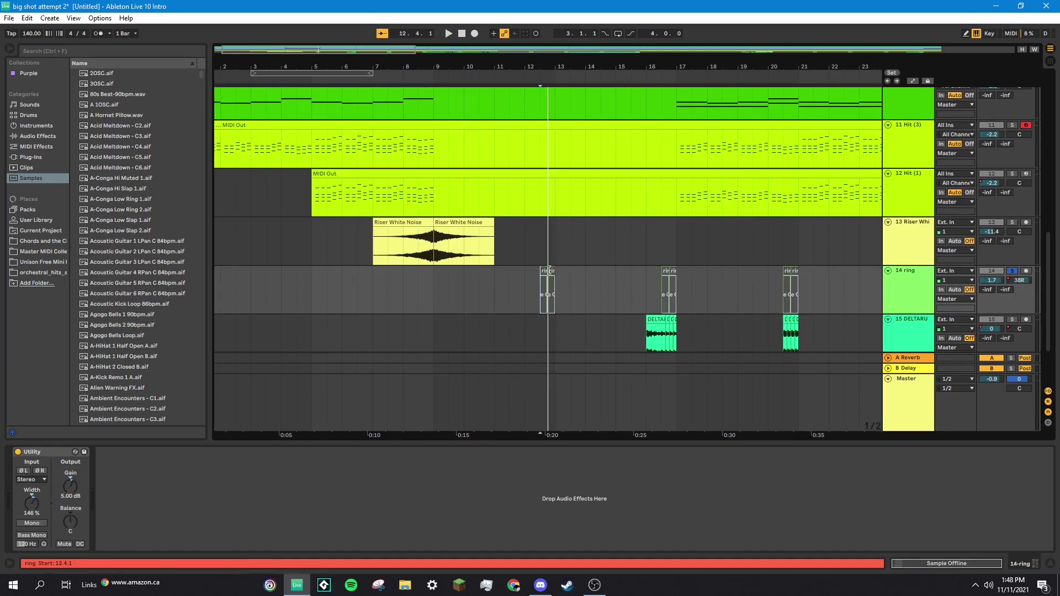
- Check the available clip options for the offline ring clips at 12.4 and 16.4
{"action": "right_click", "coordinate": [551, 271]}
{"action": "left_click", "coordinate": [535, 294]}
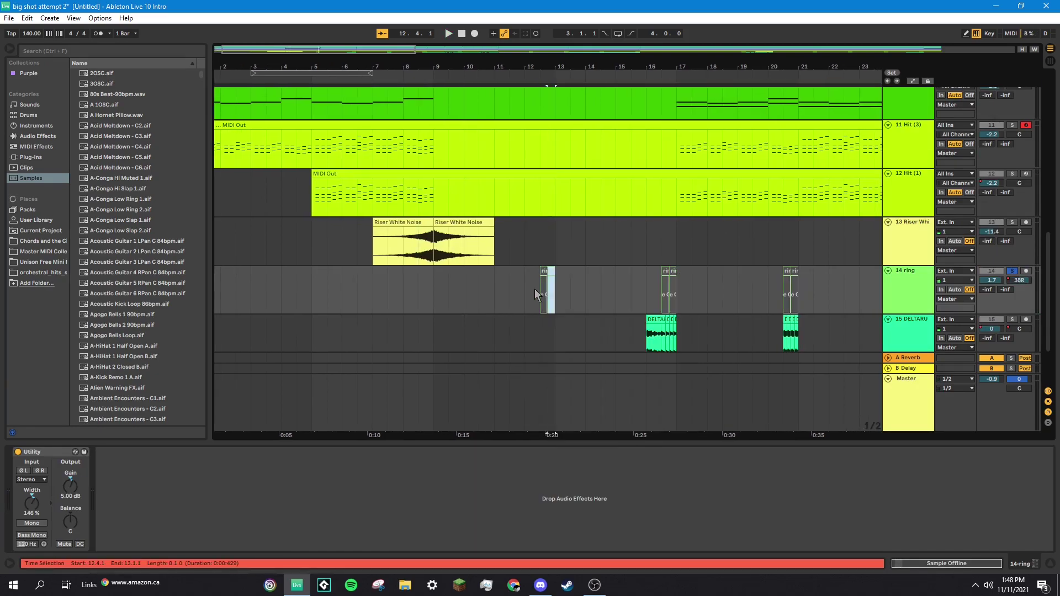
{"action": "left_click_drag", "start_coordinate": [365, 48], "coordinate": [365, 127]}
{"action": "right_click", "coordinate": [541, 272]}
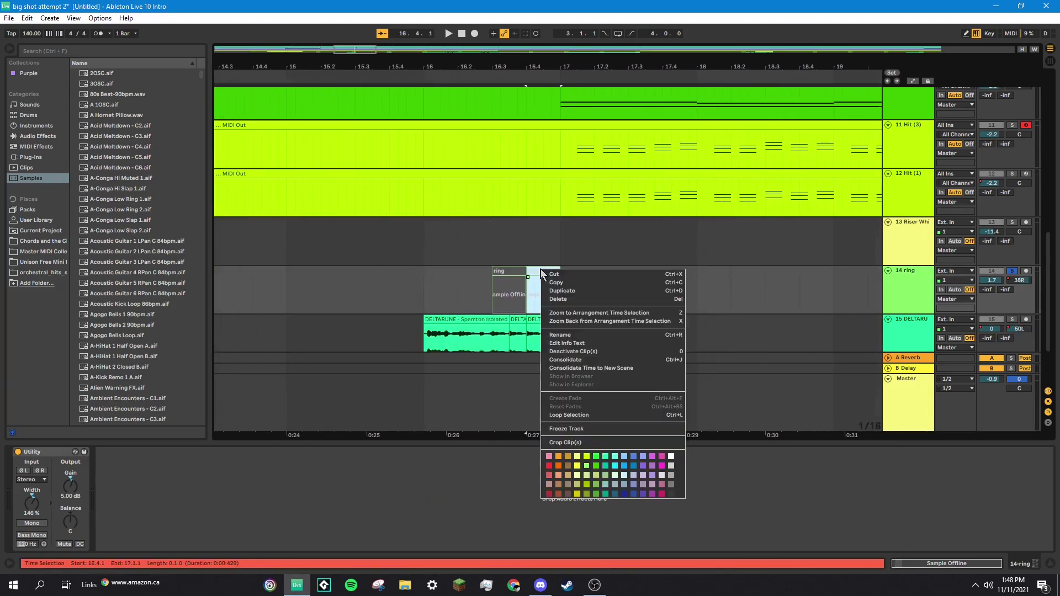
{"action": "left_click", "coordinate": [529, 246]}
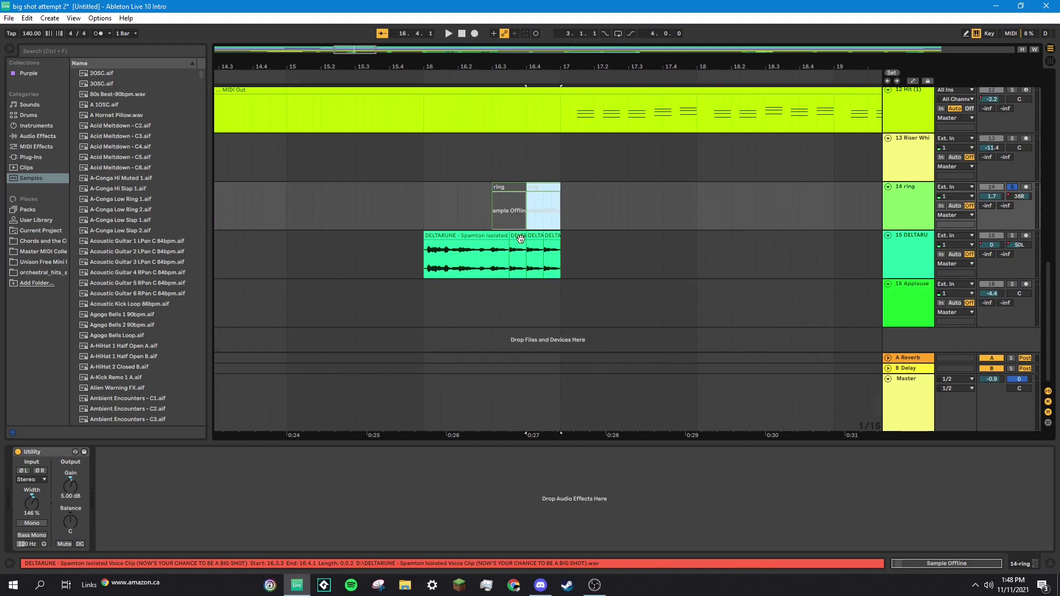
- Play the soloed ring track from 16.3, then stop playback
{"action": "scroll", "coordinate": [525, 243], "scroll_direction": "up", "scroll_amount": 2}
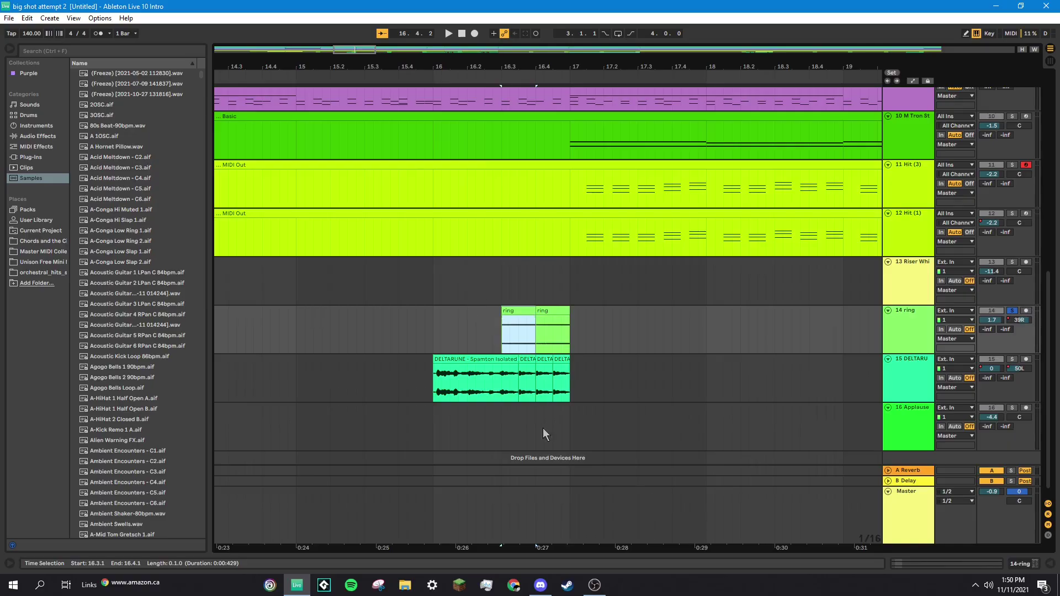
{"action": "left_click", "coordinate": [503, 326]}
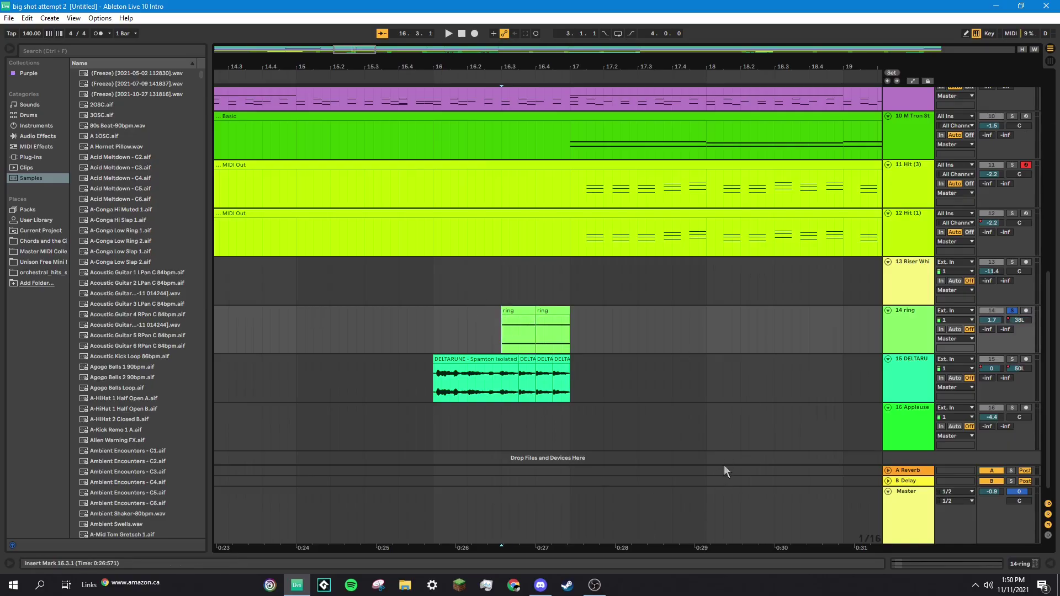
{"action": "key", "text": "space"}
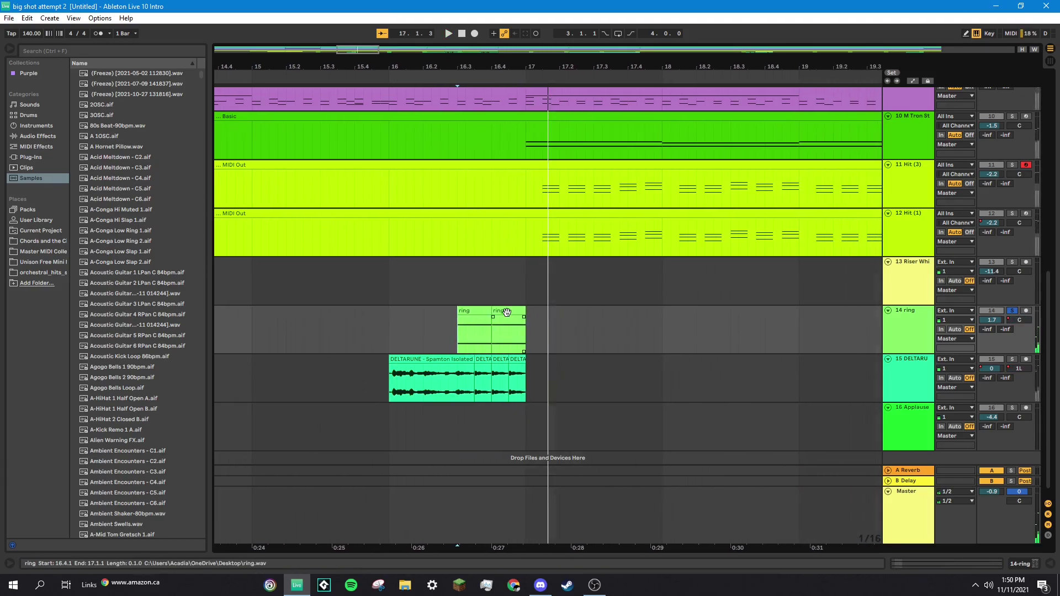
- Open the ring clip at 16.4 in the sample view, play it, and hide the clip details again
{"action": "double_click", "coordinate": [507, 313]}
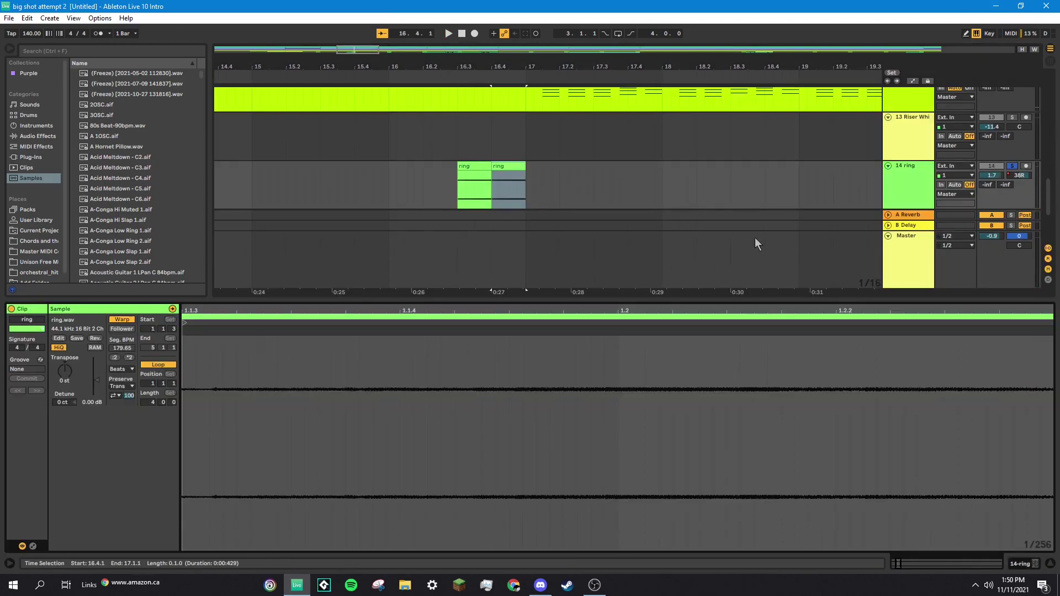
{"action": "key", "text": "space"}
{"action": "mouse_move", "coordinate": [540, 586]}
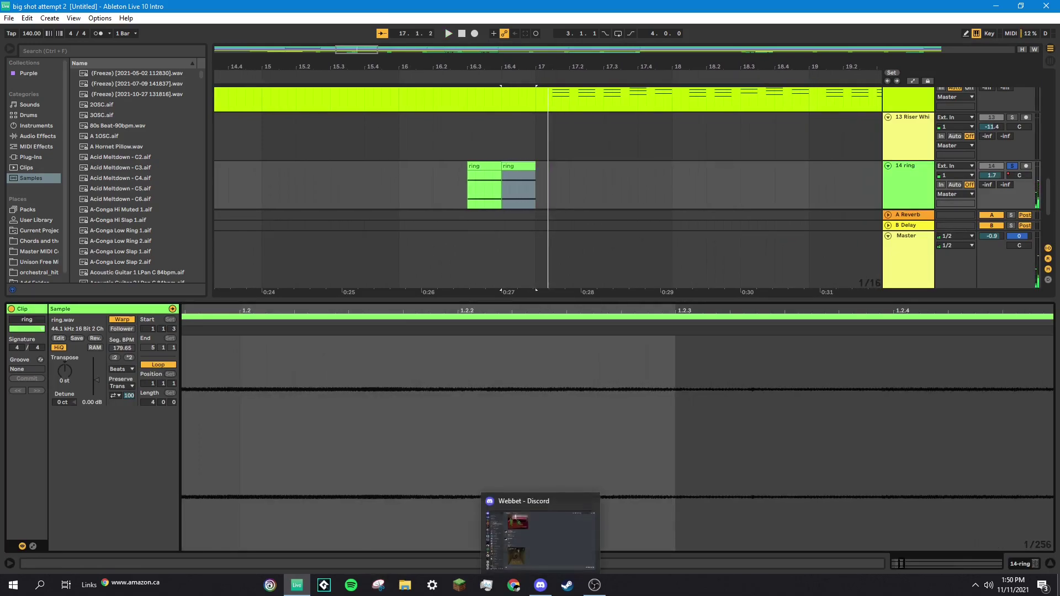
{"action": "left_click", "coordinate": [1050, 564]}
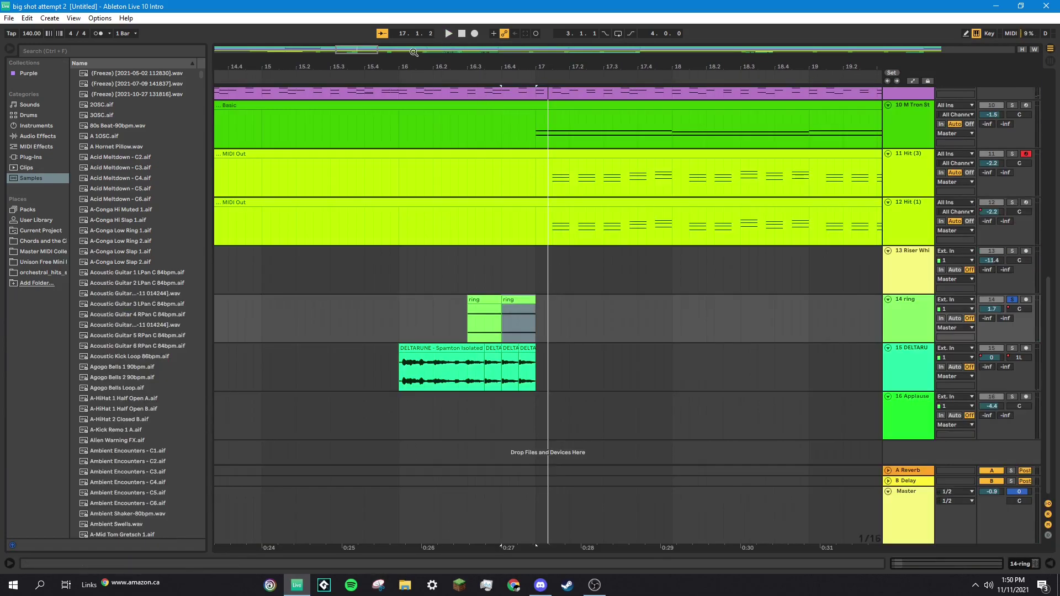
- Play the soloed ring track from 24.3, then stop playback
{"action": "mouse_move", "coordinate": [413, 50]}
{"action": "left_mouse_down"}
{"action": "mouse_move", "coordinate": [509, 49]}
{"action": "mouse_move", "coordinate": [420, 53]}
{"action": "left_mouse_up"}
{"action": "left_click", "coordinate": [530, 334]}
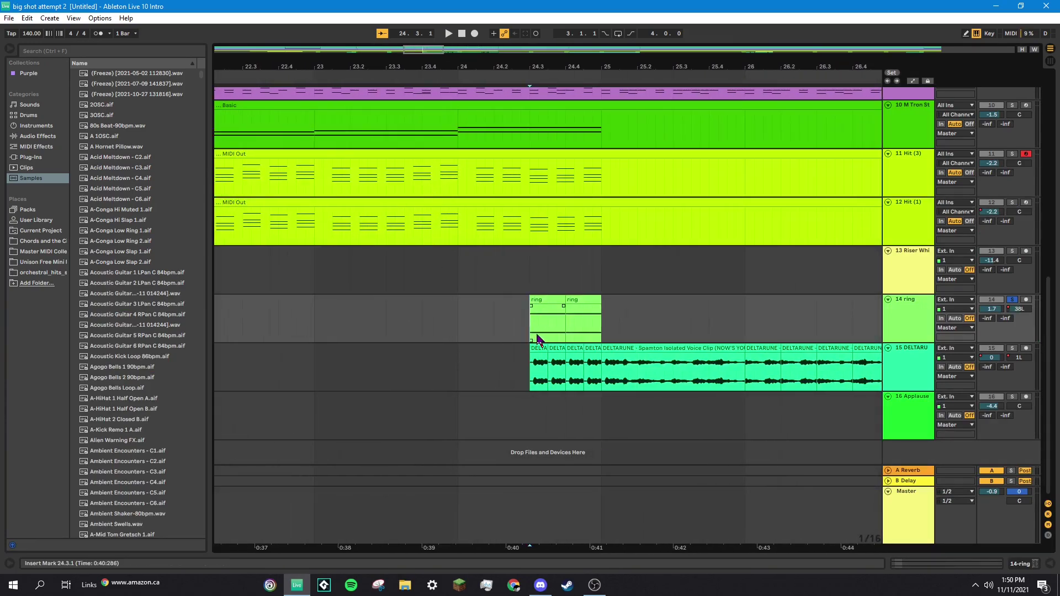
{"action": "key", "text": "space"}
{"action": "key", "text": "space"}
- Solo track 15 with the DELTARUNE Spamton voice clips and play it from bar 16, then stop playback
{"action": "left_click_drag", "start_coordinate": [418, 50], "coordinate": [398, 108]}
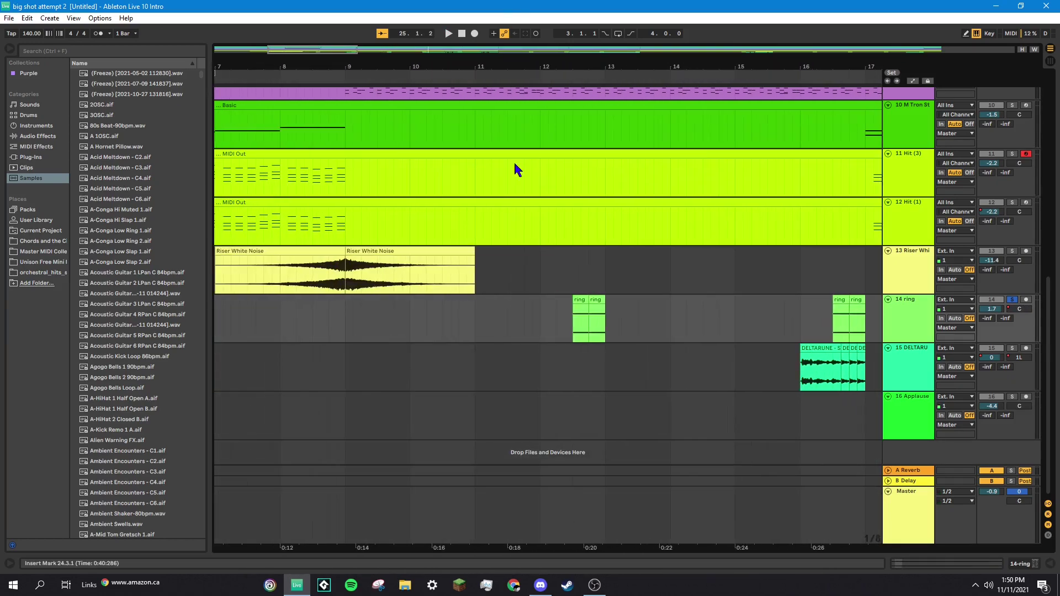
{"action": "left_click", "coordinate": [1012, 350]}
{"action": "left_click", "coordinate": [804, 363]}
{"action": "key", "text": "space"}
{"action": "key", "text": "space"}
{"action": "left_click_drag", "start_coordinate": [352, 52], "coordinate": [352, 105]}
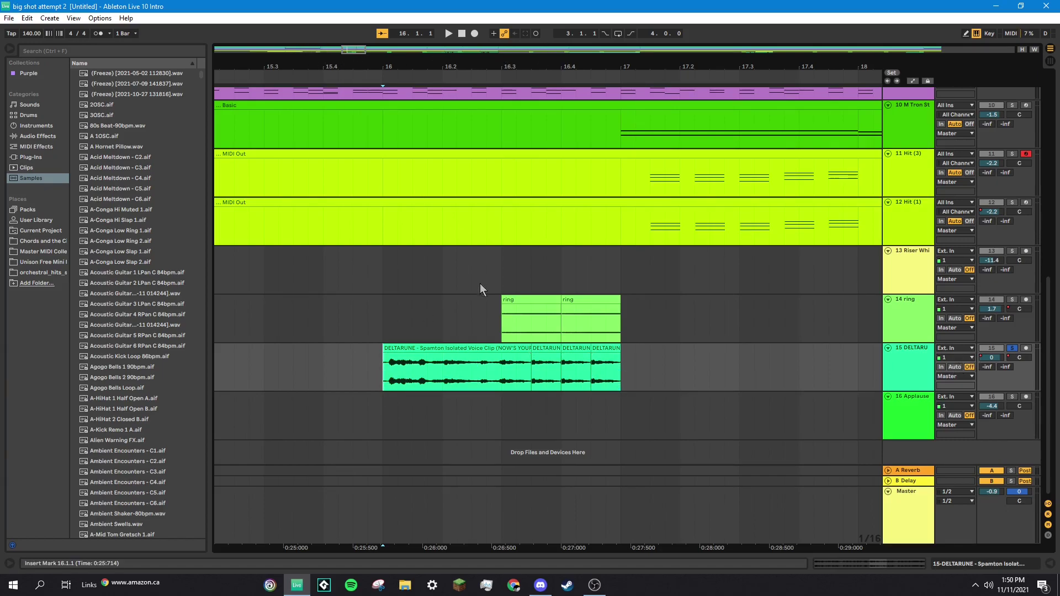
{"action": "key", "text": "space"}
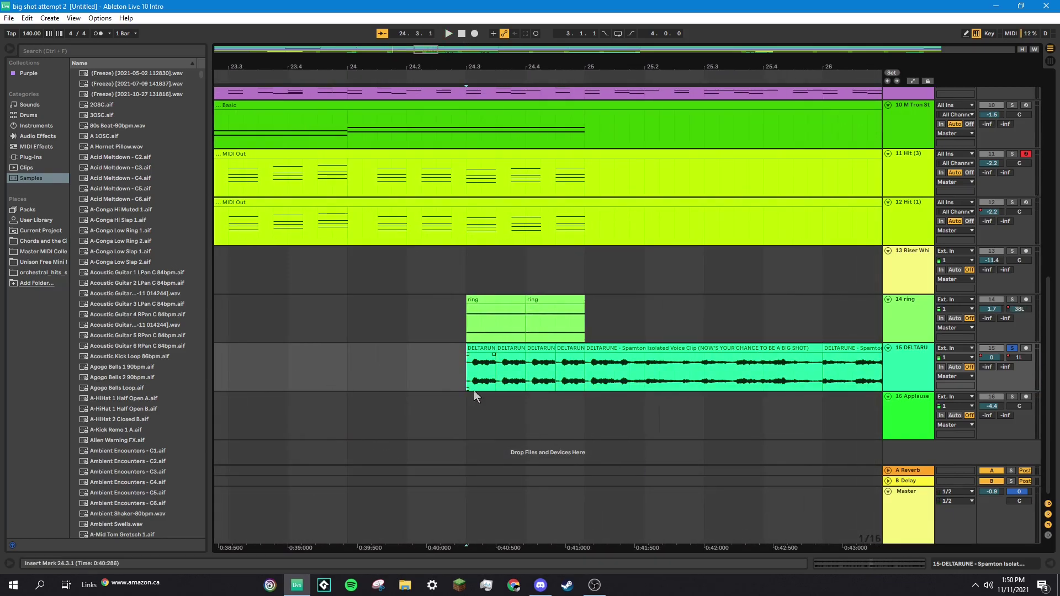
- Play the soloed Spamton voice track from 24.3 and again from bar 61, stopping playback after each section
{"action": "key", "text": "space"}
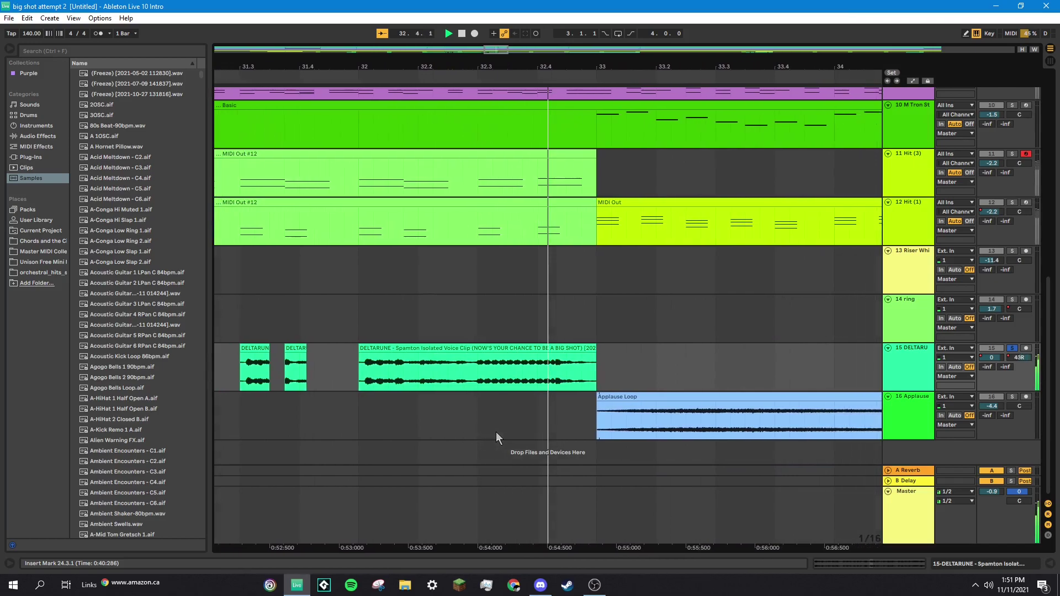
{"action": "left_click_drag", "start_coordinate": [491, 47], "coordinate": [365, 53]}
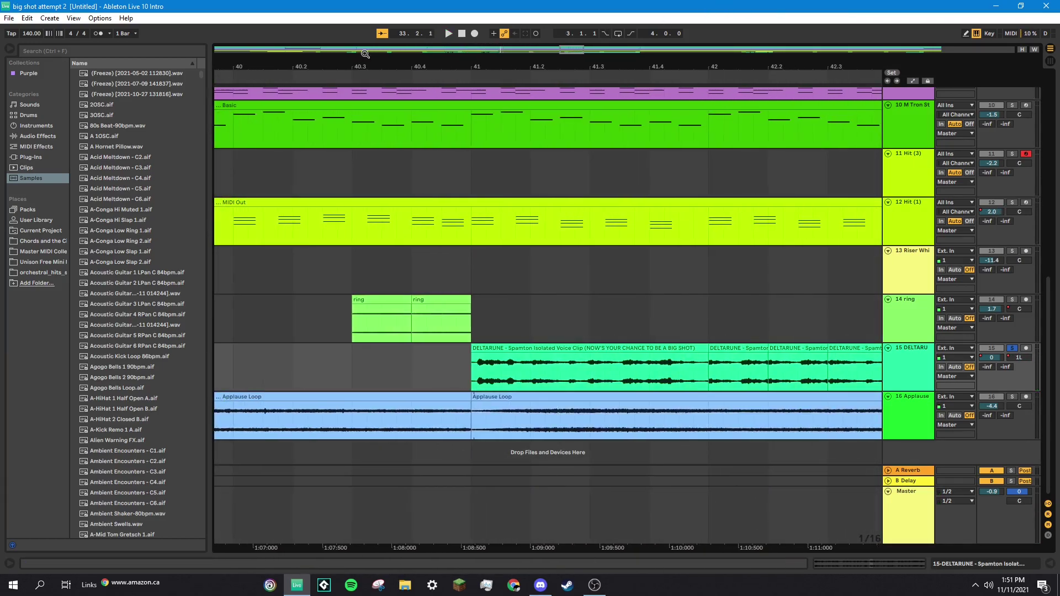
{"action": "left_click_drag", "start_coordinate": [593, 56], "coordinate": [753, 49]}
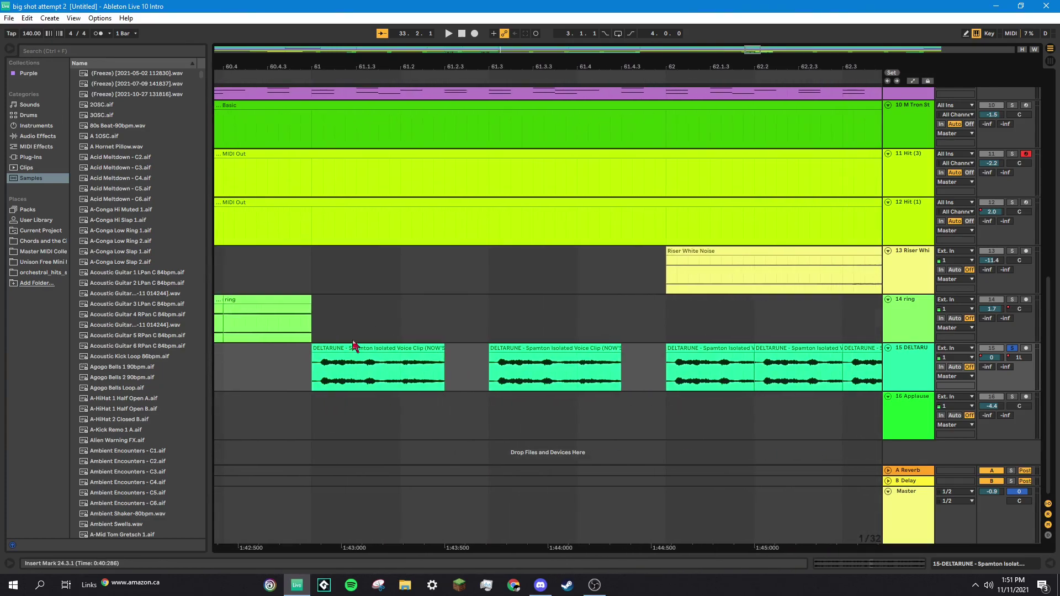
{"action": "key", "text": "space"}
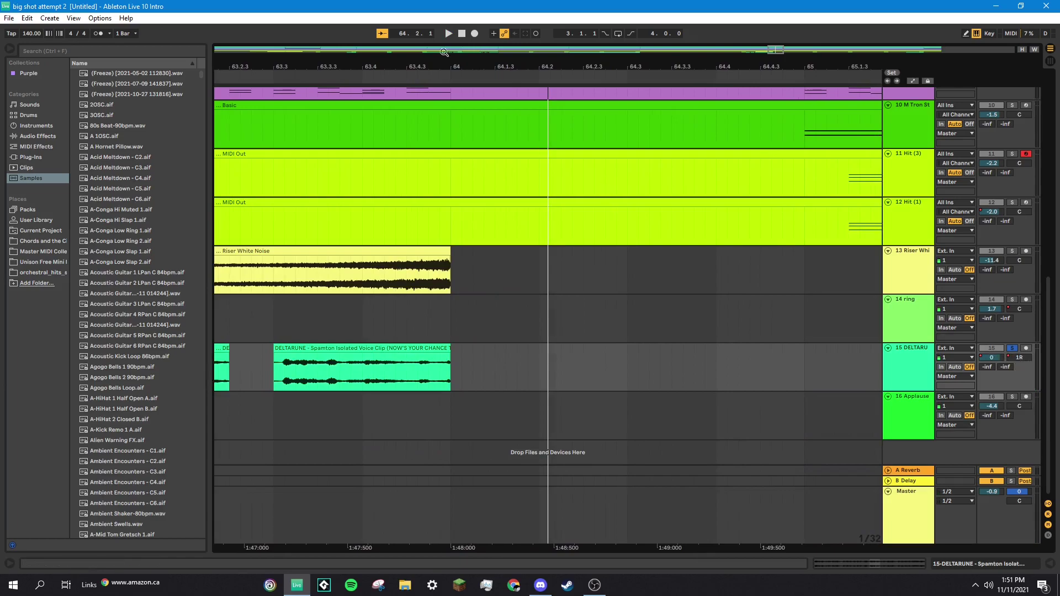
- Solo track 16 Applause Loop, play it from bar 33, then stop playback and turn its solo off
{"action": "left_click_drag", "start_coordinate": [773, 48], "coordinate": [773, 17]}
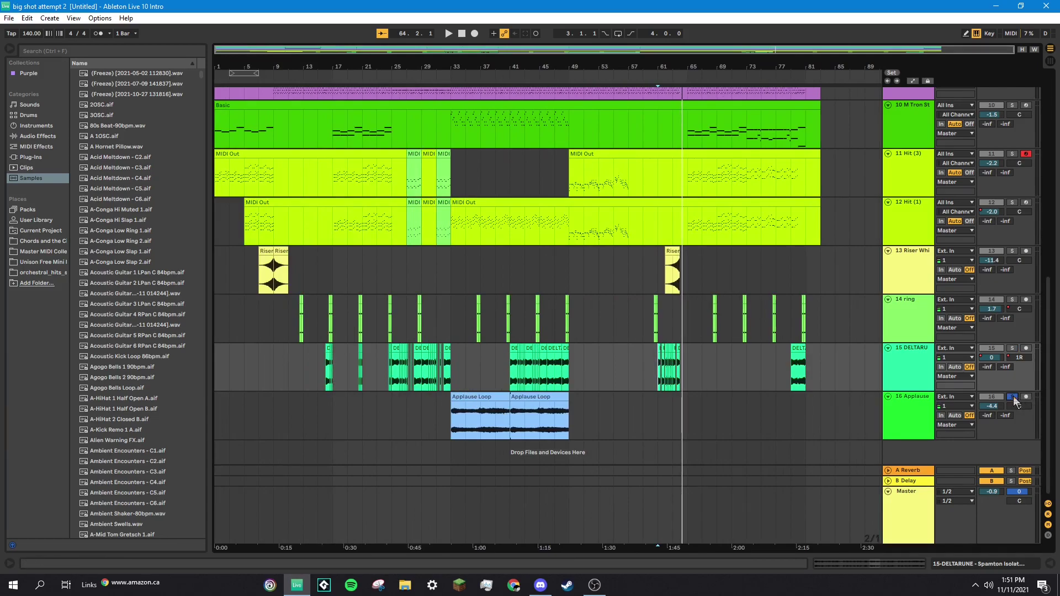
{"action": "left_click", "coordinate": [451, 415]}
{"action": "key", "text": "space"}
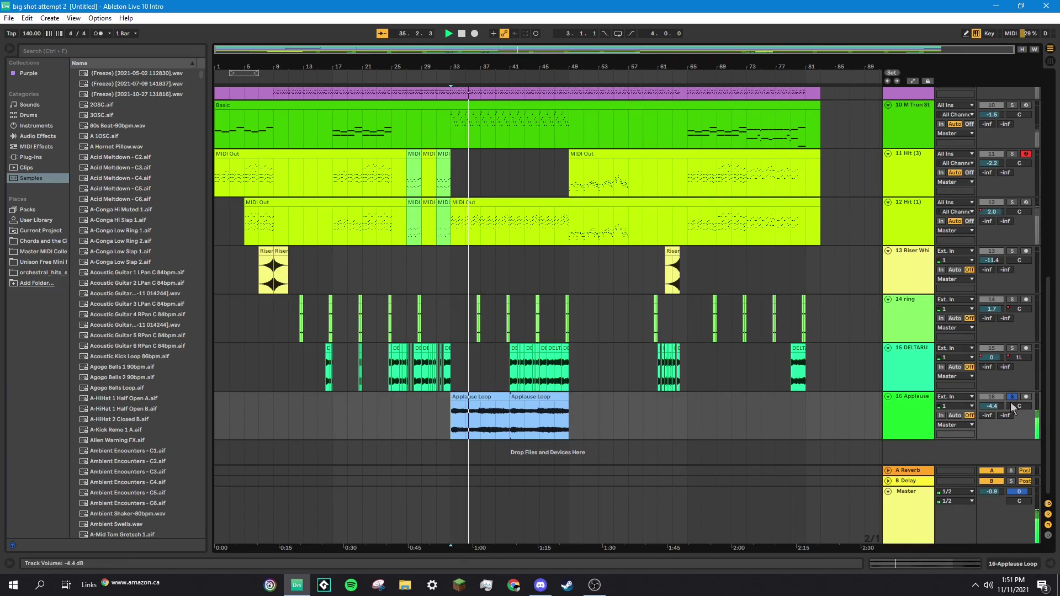
{"action": "key", "text": "space"}
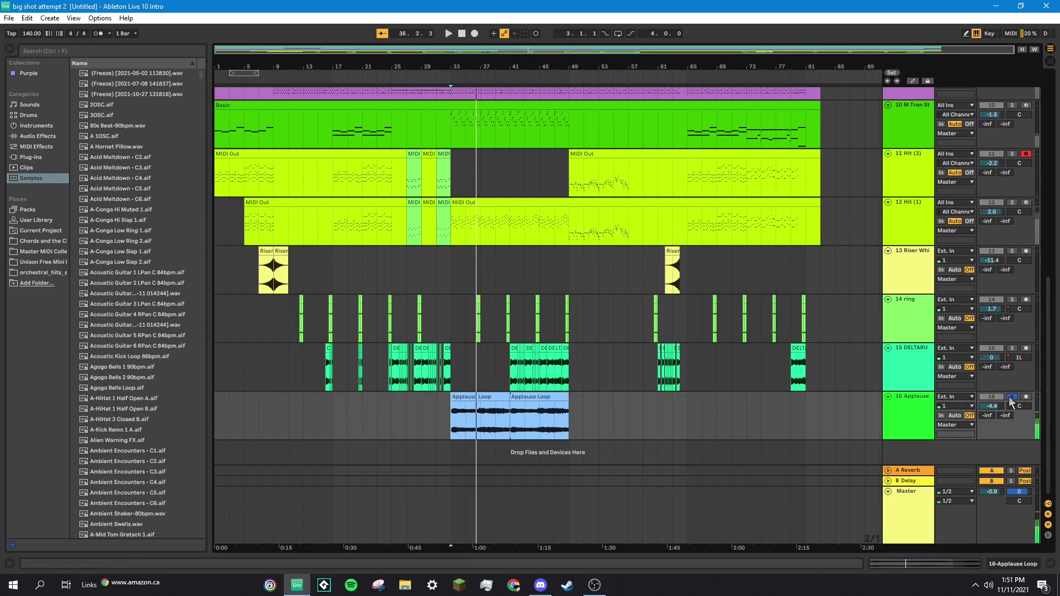
{"action": "left_click", "coordinate": [1013, 398]}
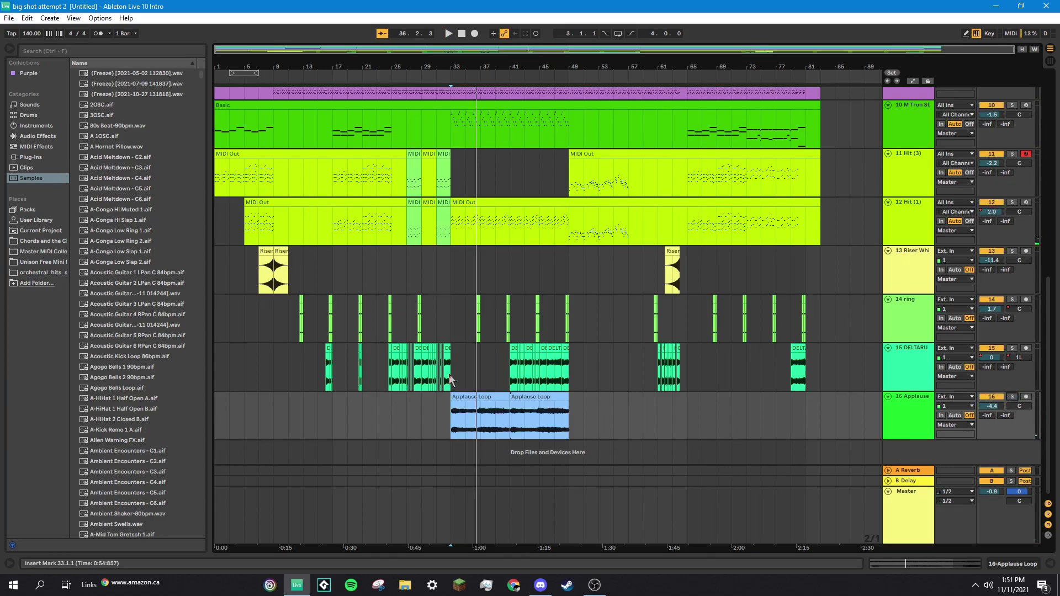
- Solo track 1 Nylon Concerto Guitar with the insert marker at bar 17 and show its device controls
{"action": "scroll", "coordinate": [534, 330], "scroll_direction": "up", "scroll_amount": 10}
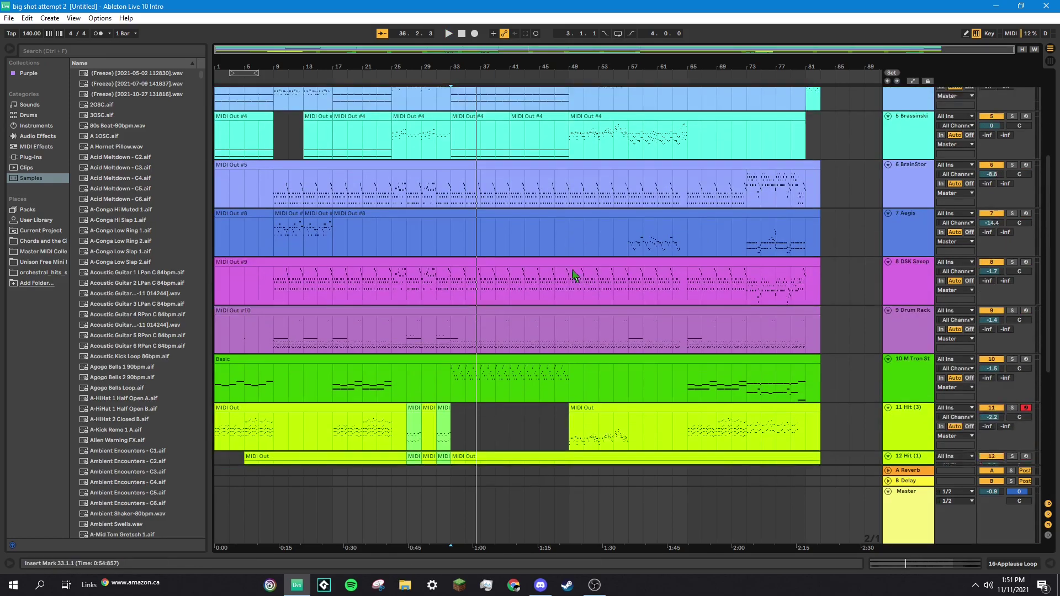
{"action": "scroll", "coordinate": [574, 274], "scroll_direction": "down", "scroll_amount": 10}
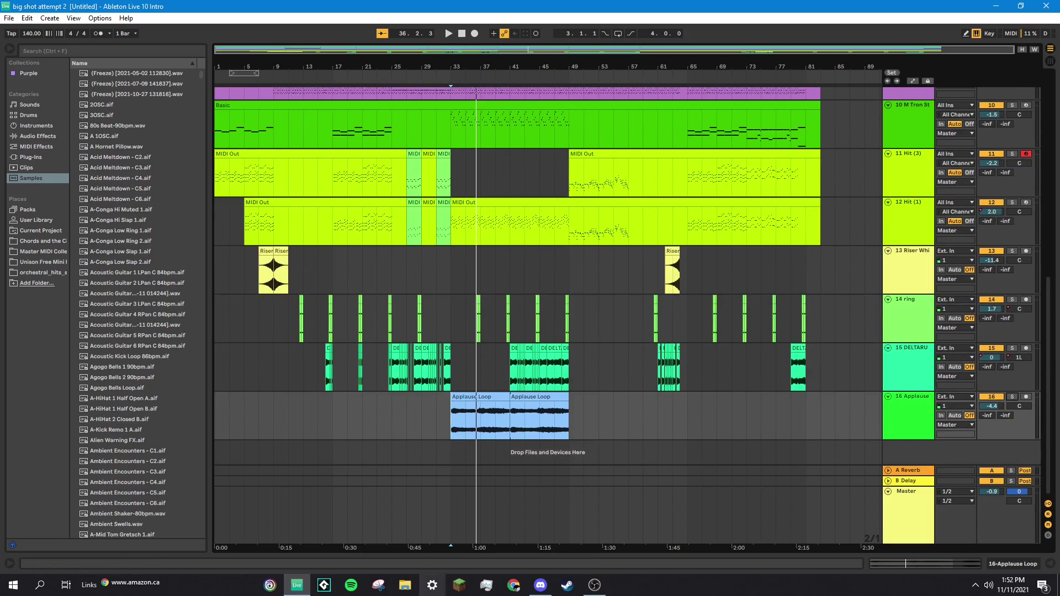
{"action": "scroll", "coordinate": [446, 292], "scroll_direction": "up", "scroll_amount": 15}
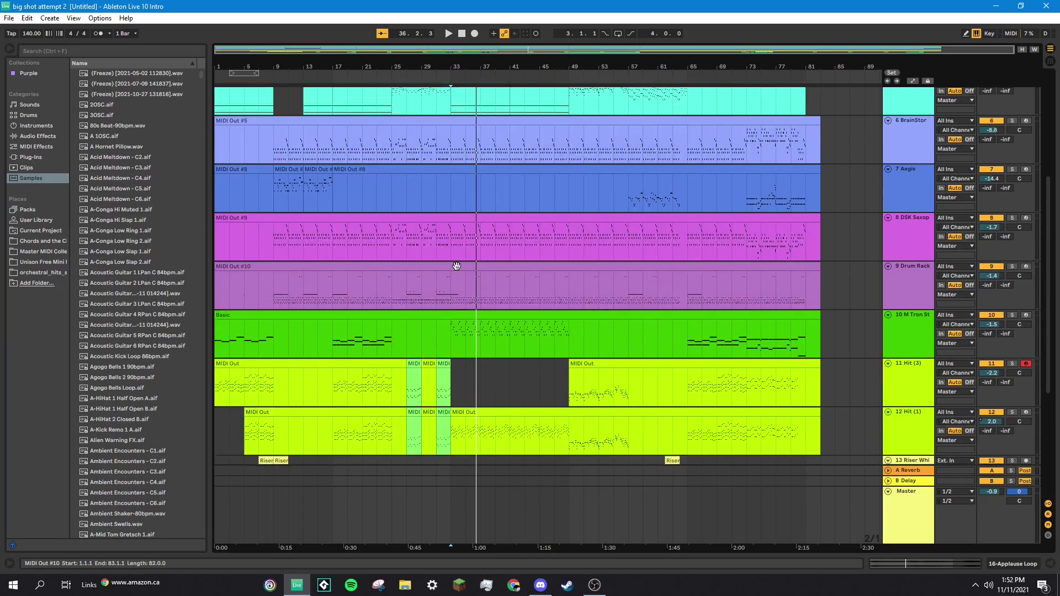
{"action": "scroll", "coordinate": [476, 355], "scroll_direction": "up", "scroll_amount": 3}
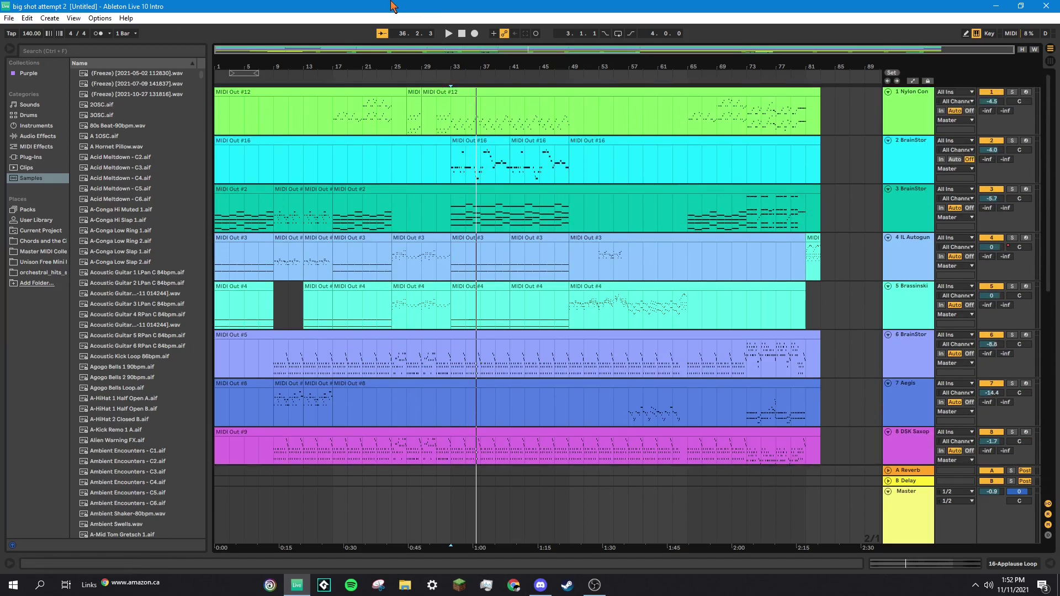
{"action": "left_click_drag", "start_coordinate": [282, 50], "coordinate": [281, 58]}
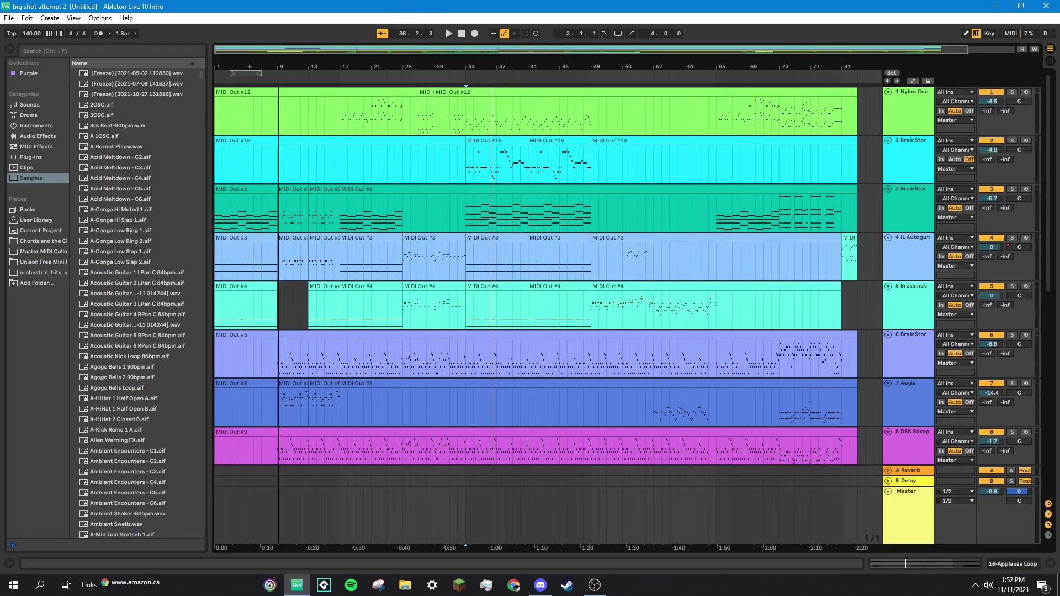
{"action": "left_click", "coordinate": [341, 116]}
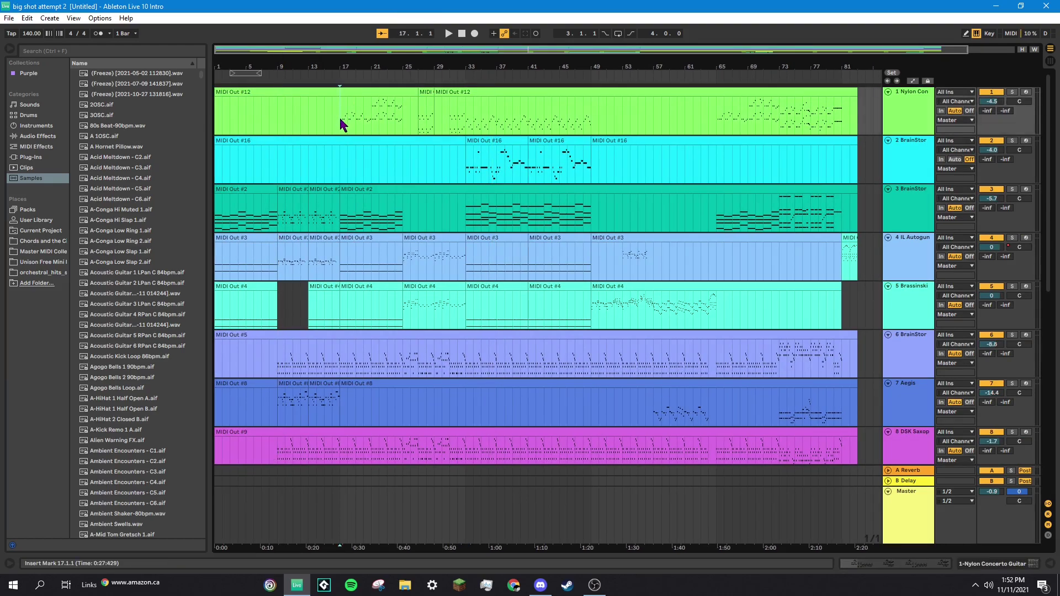
{"action": "left_click", "coordinate": [1013, 93]}
{"action": "key", "text": "ctrl+alt+l"}
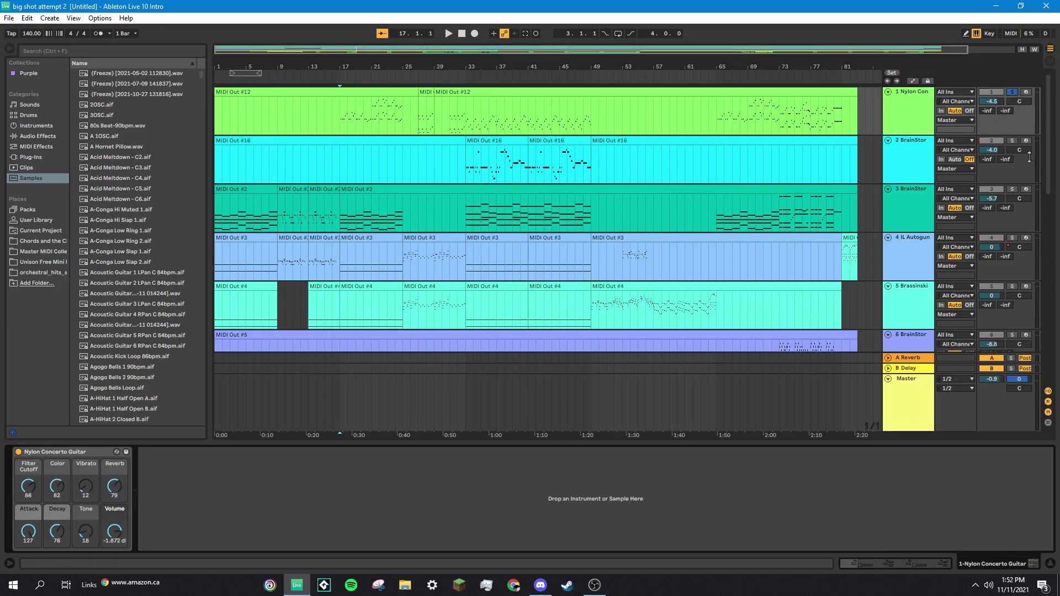
- Arm track 1 Nylon Concerto Guitar, play it soloed from bars 17 and 27, then stop playback and turn its solo off
{"action": "left_click", "coordinate": [1026, 92]}
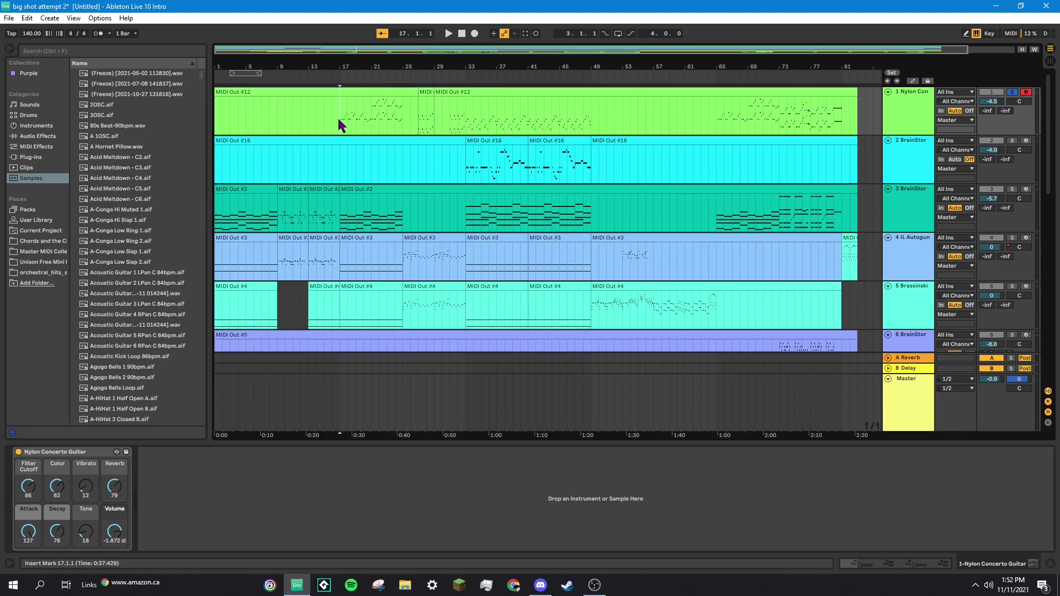
{"action": "key", "text": "space"}
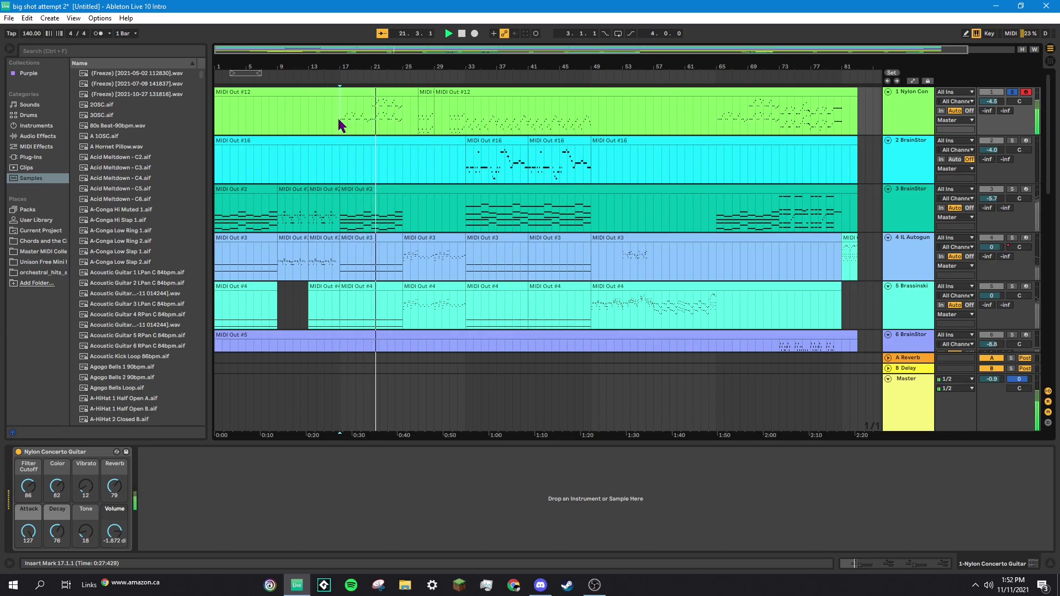
{"action": "left_click", "coordinate": [419, 129]}
{"action": "key", "text": "space"}
{"action": "key", "text": "space"}
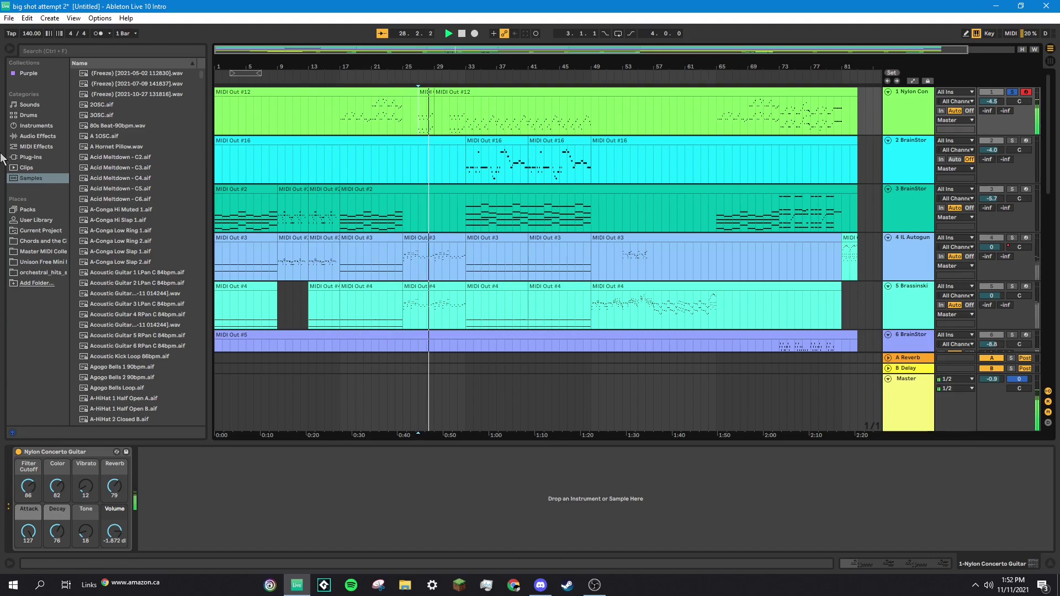
{"action": "left_click", "coordinate": [1013, 93]}
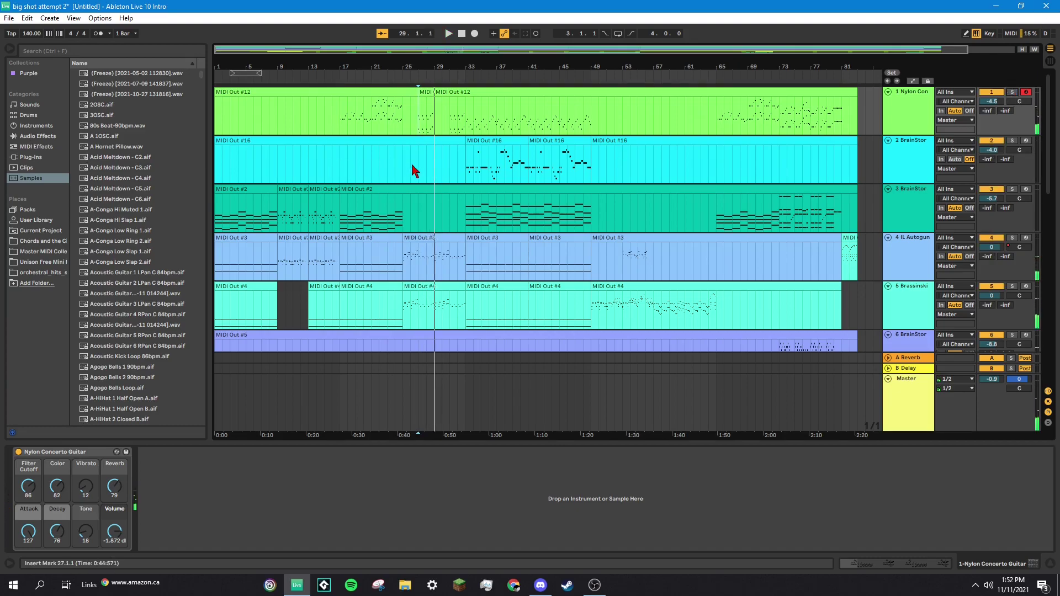
- Solo track 2 BrainStormer, set its monitoring to Auto, and view its BrainStormer synth window before closing it
{"action": "left_click", "coordinate": [1012, 141]}
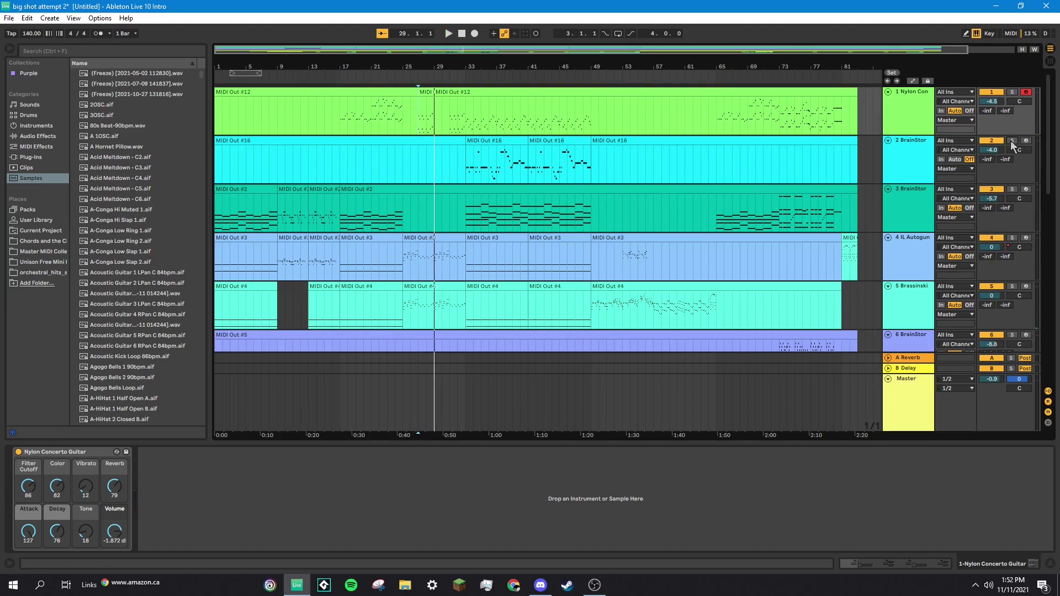
{"action": "left_click", "coordinate": [941, 159]}
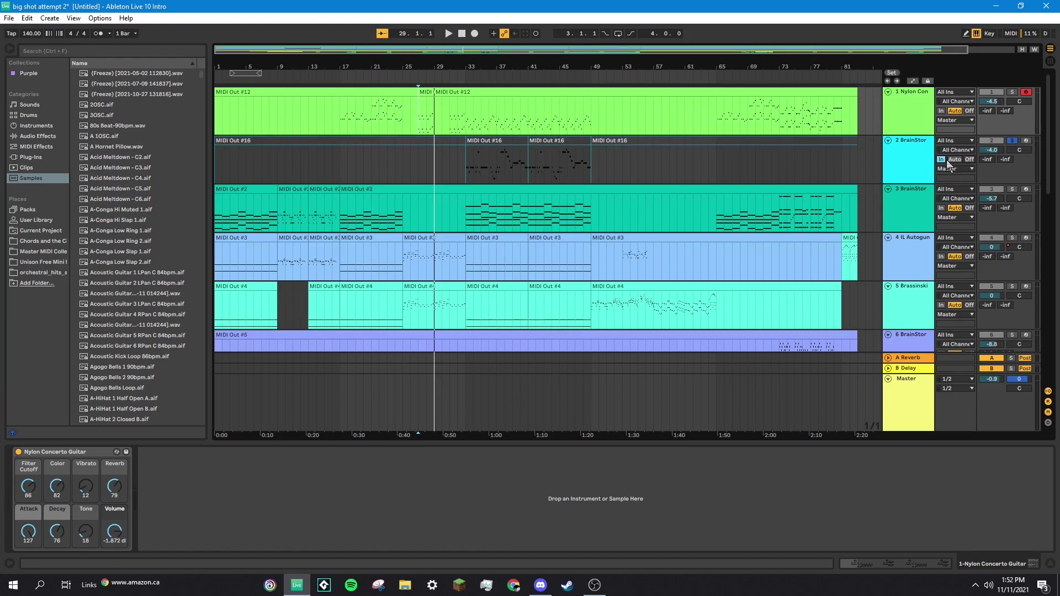
{"action": "left_click", "coordinate": [942, 159]}
{"action": "left_click", "coordinate": [918, 159]}
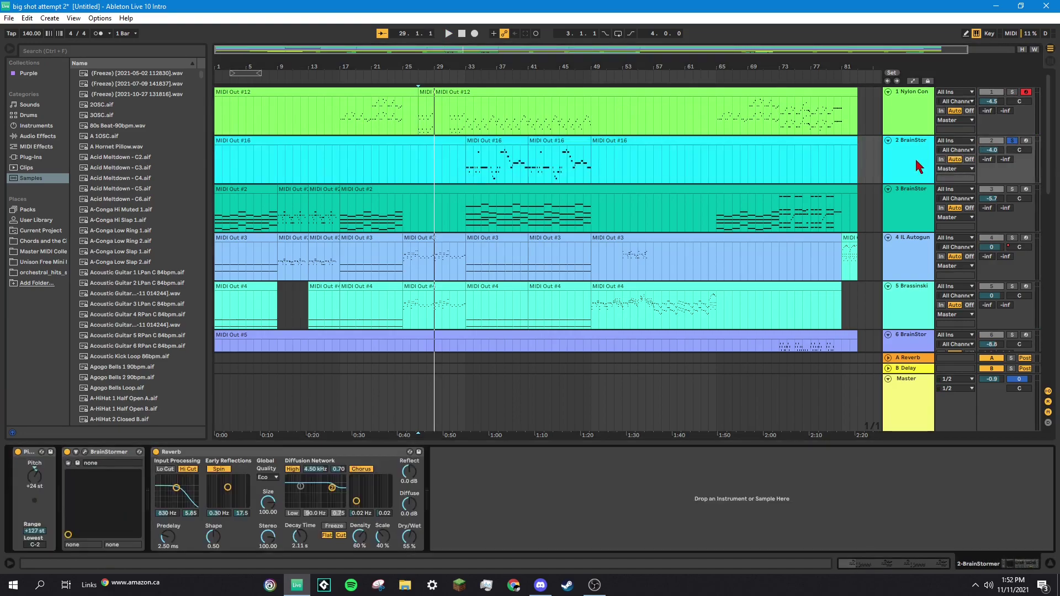
{"action": "left_click", "coordinate": [85, 453]}
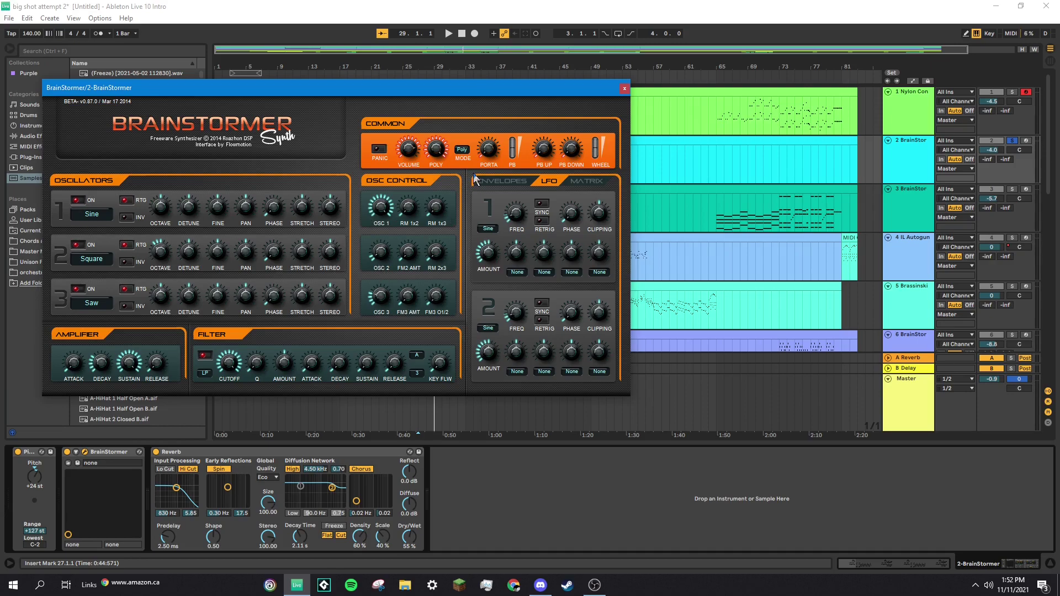
{"action": "left_click", "coordinate": [625, 89]}
- Play the soloed track 2 from bar 33, stop playback, and briefly view its BrainStormer synth settings again
{"action": "left_click", "coordinate": [489, 165]}
{"action": "key", "text": "space"}
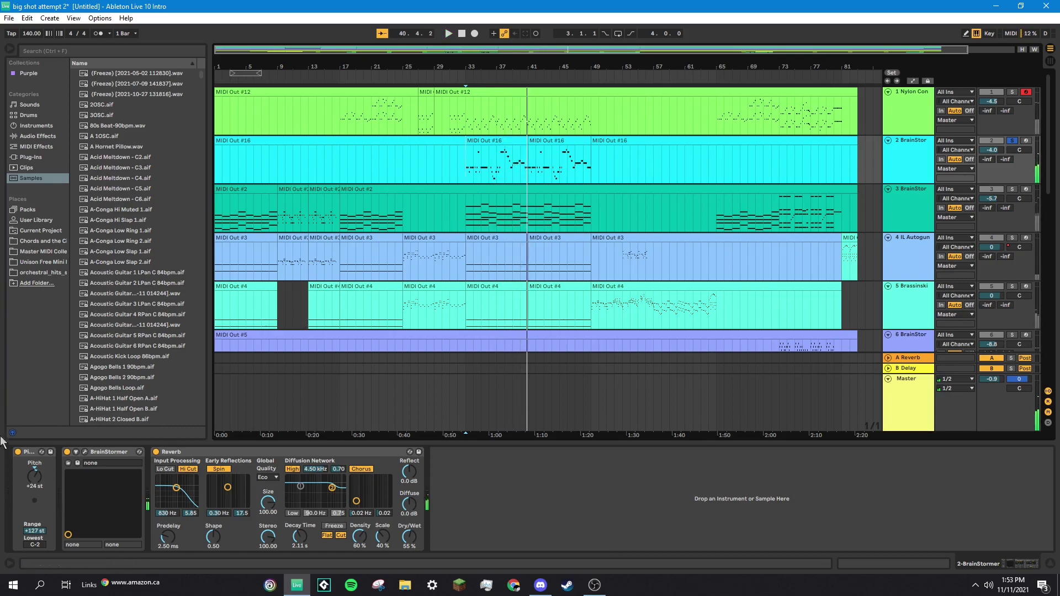
{"action": "left_click", "coordinate": [85, 451]}
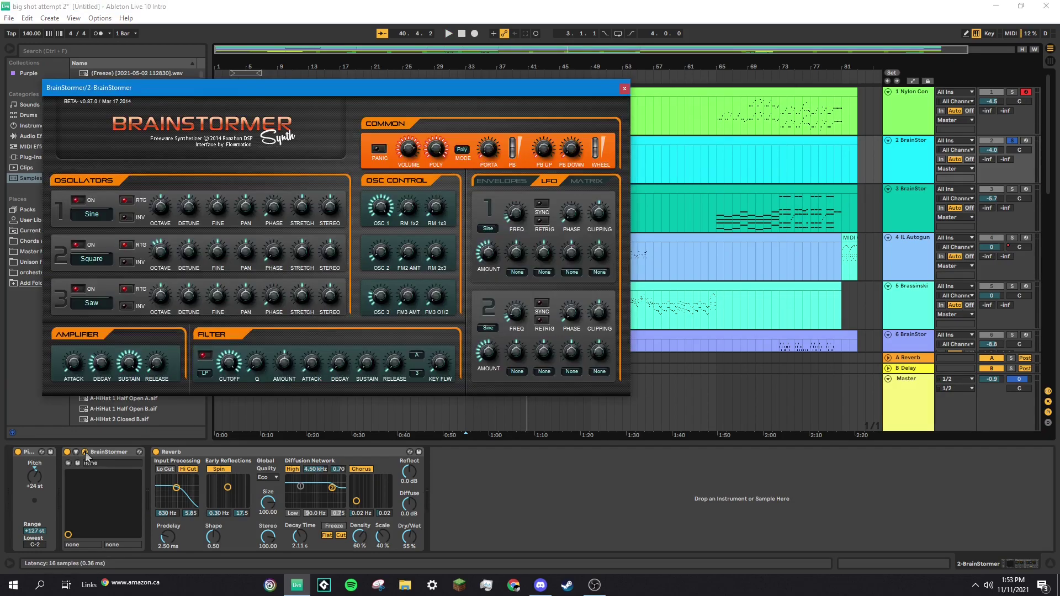
{"action": "left_click", "coordinate": [625, 89]}
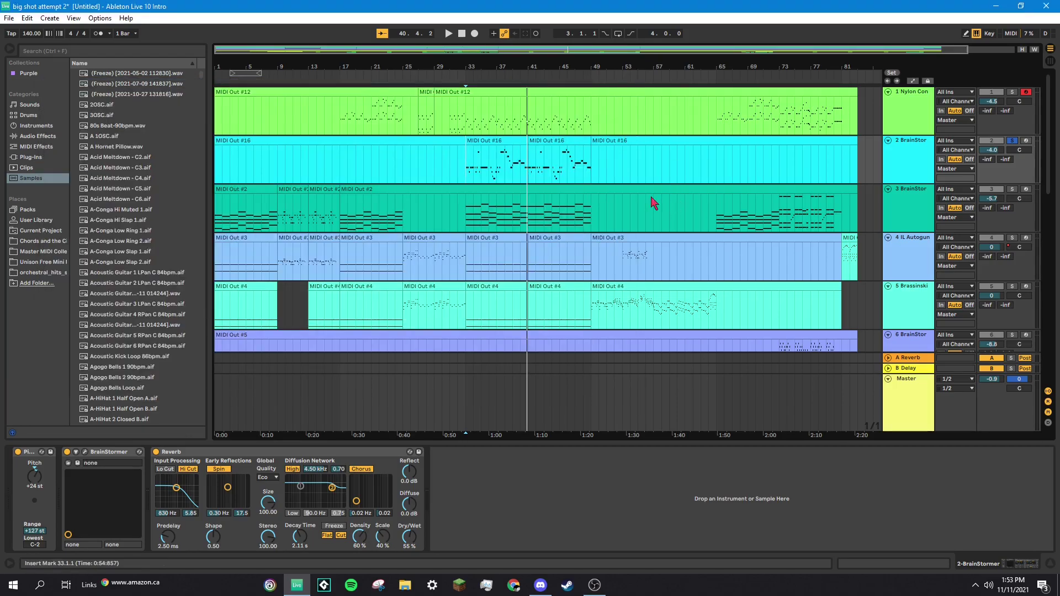
- Place the insert marker at bar 27 on track 12 Hit (1) and save the Live Set
{"action": "scroll", "coordinate": [653, 202], "scroll_direction": "down", "scroll_amount": 2}
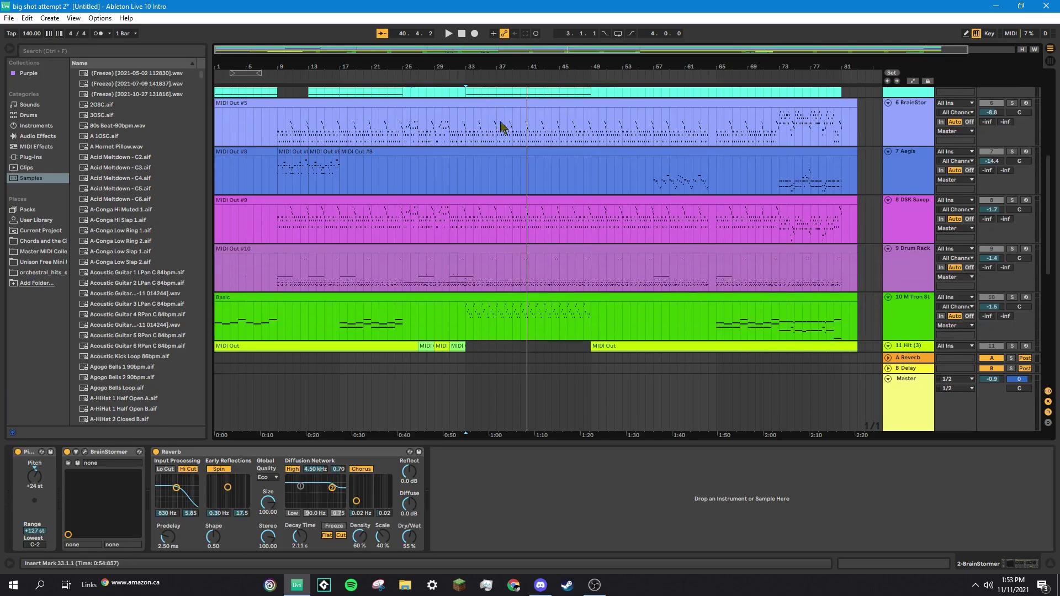
{"action": "scroll", "coordinate": [462, 221], "scroll_direction": "down", "scroll_amount": 5}
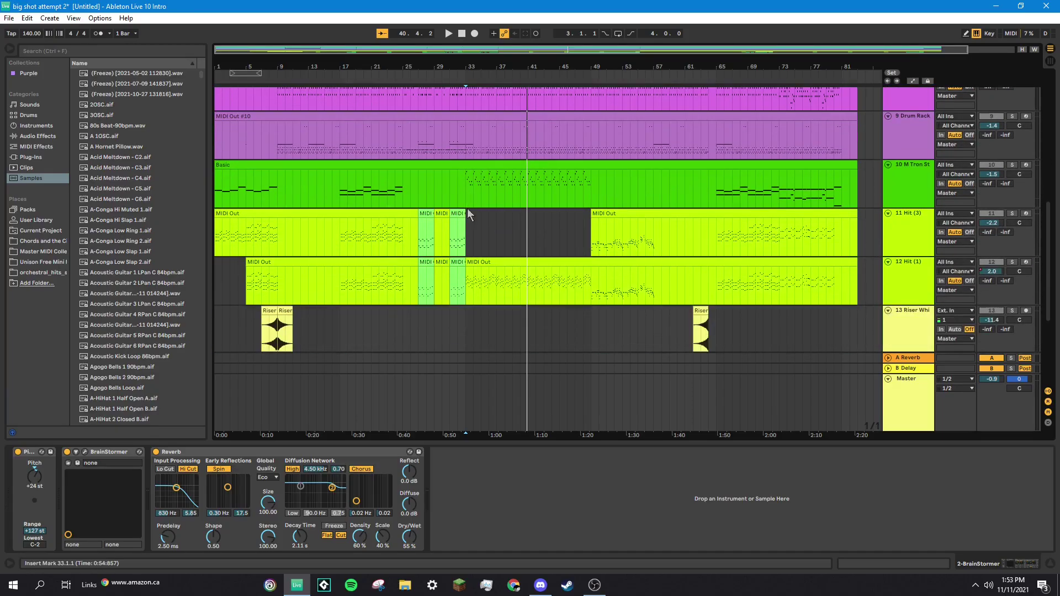
{"action": "scroll", "coordinate": [408, 259], "scroll_direction": "down", "scroll_amount": 1}
{"action": "left_click", "coordinate": [427, 255]}
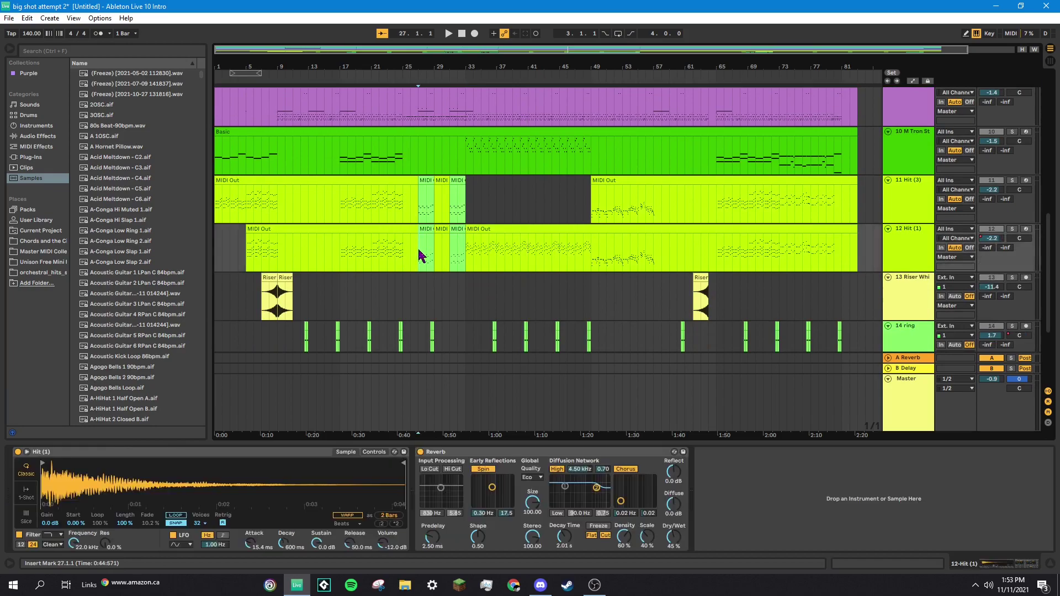
{"action": "scroll", "coordinate": [403, 227], "scroll_direction": "up", "scroll_amount": 5}
{"action": "key", "text": "ctrl+s"}
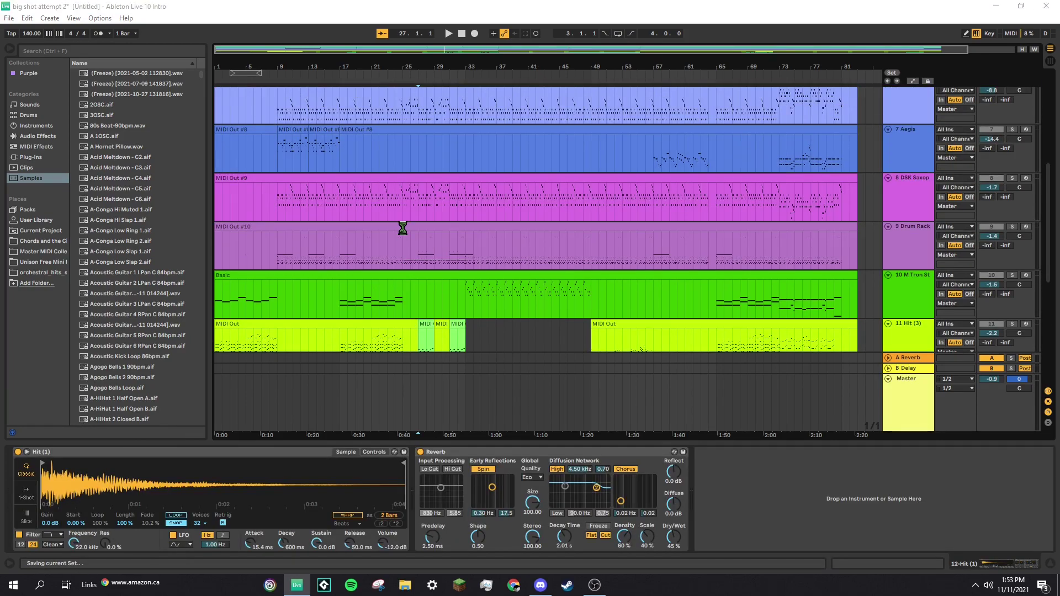
- Hide the device view and look over the tracks' clips across roughly the first 33 bars of the arrangement
{"action": "scroll", "coordinate": [414, 243], "scroll_direction": "up", "scroll_amount": 5}
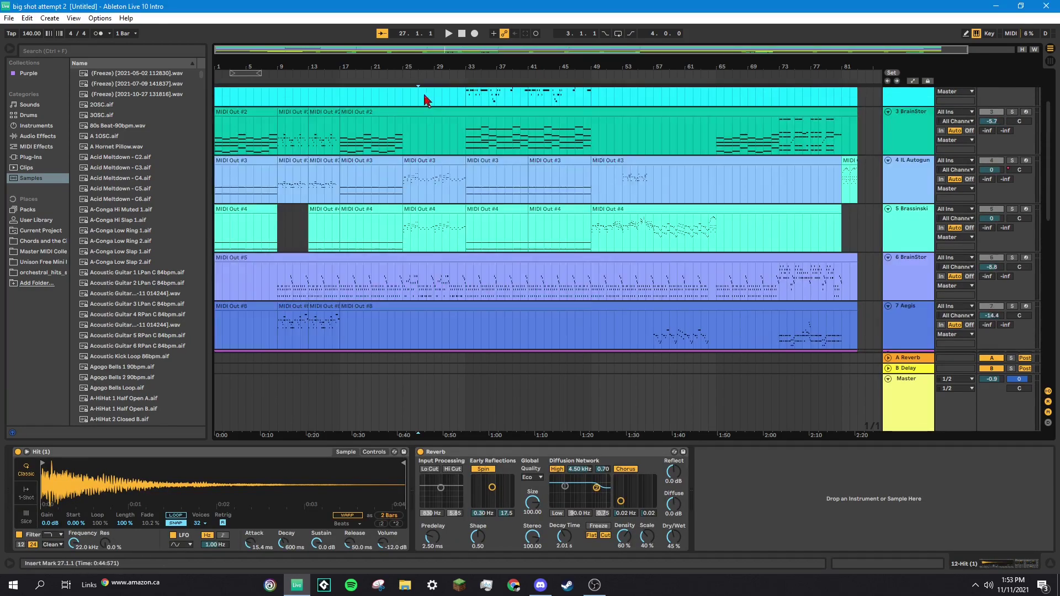
{"action": "scroll", "coordinate": [293, 173], "scroll_direction": "down", "scroll_amount": 4}
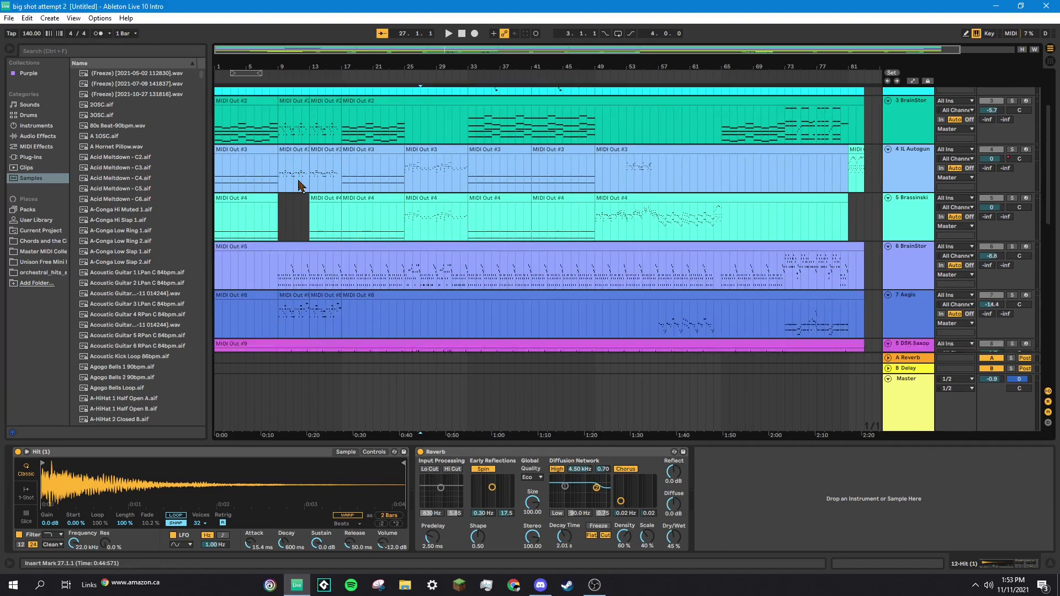
{"action": "left_click", "coordinate": [1049, 563]}
{"action": "scroll", "coordinate": [379, 241], "scroll_direction": "down", "scroll_amount": 4}
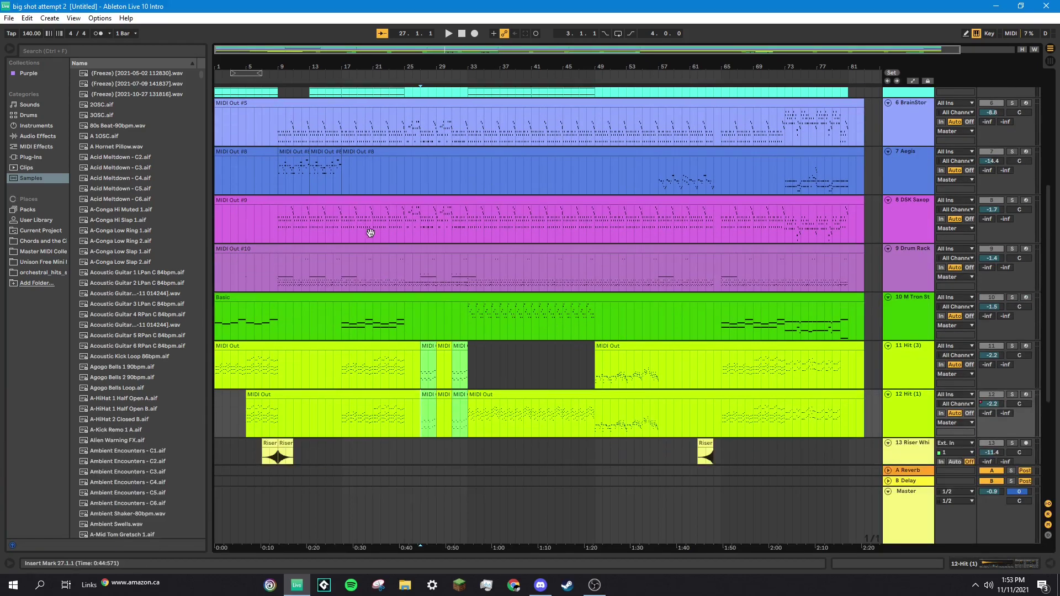
{"action": "left_click_drag", "start_coordinate": [273, 67], "coordinate": [273, 119]}
{"action": "scroll", "coordinate": [242, 247], "scroll_direction": "up", "scroll_amount": 2}
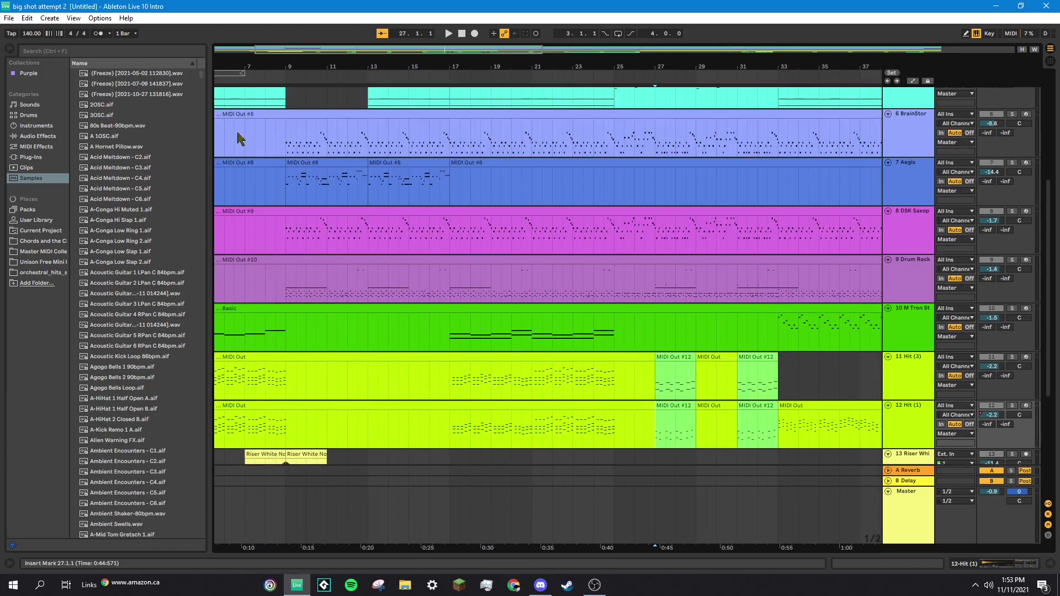
{"action": "left_click_drag", "start_coordinate": [277, 51], "coordinate": [238, 51]}
{"action": "scroll", "coordinate": [280, 213], "scroll_direction": "up", "scroll_amount": 6}
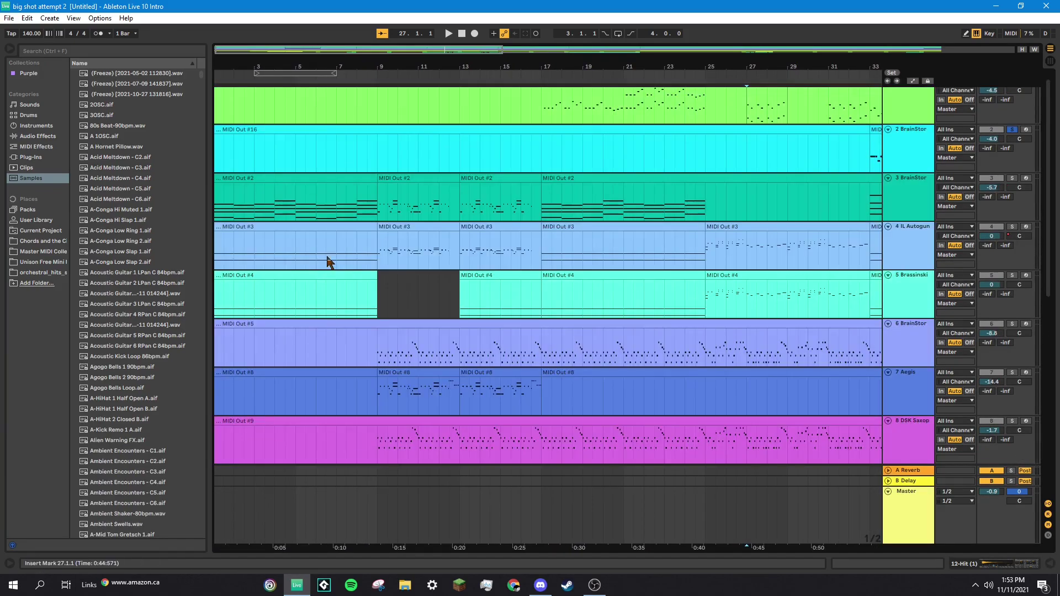
{"action": "scroll", "coordinate": [402, 239], "scroll_direction": "down", "scroll_amount": 10}
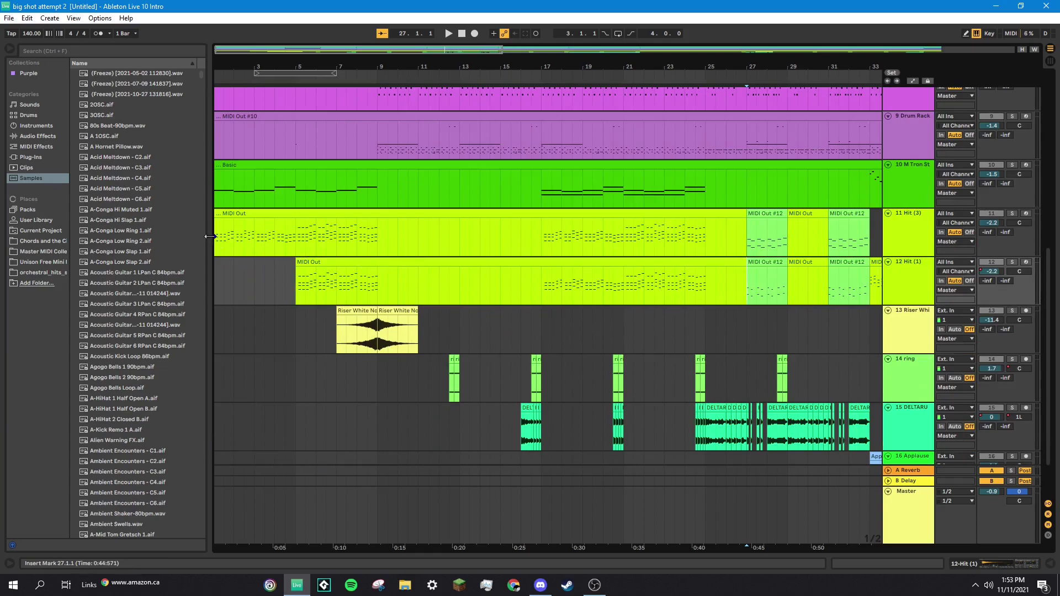
- Show the list of recent Live Sets, then close it without opening one
{"action": "left_click", "coordinate": [8, 18]}
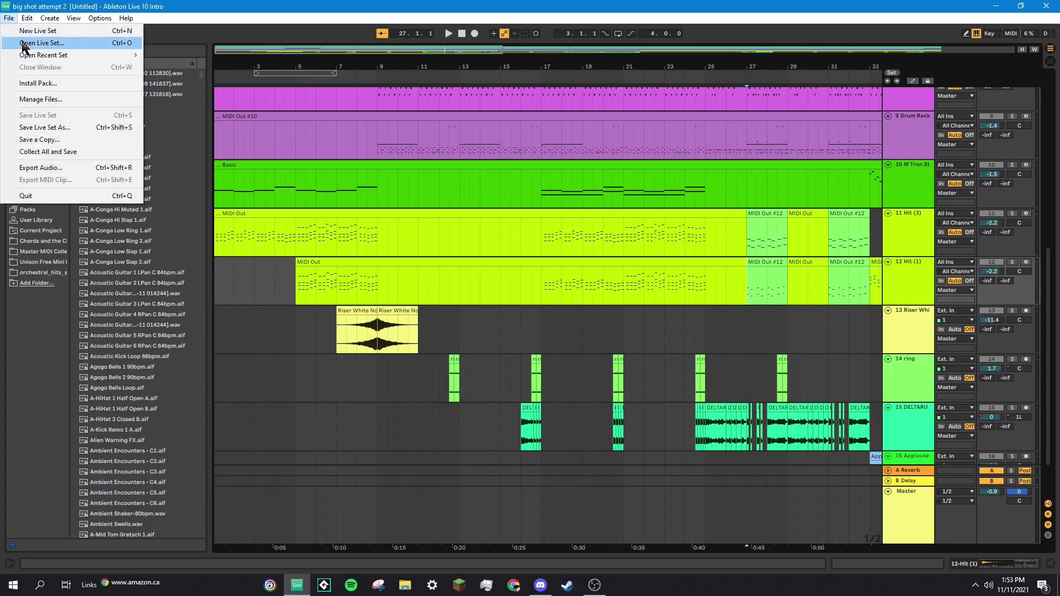
{"action": "mouse_move", "coordinate": [43, 55]}
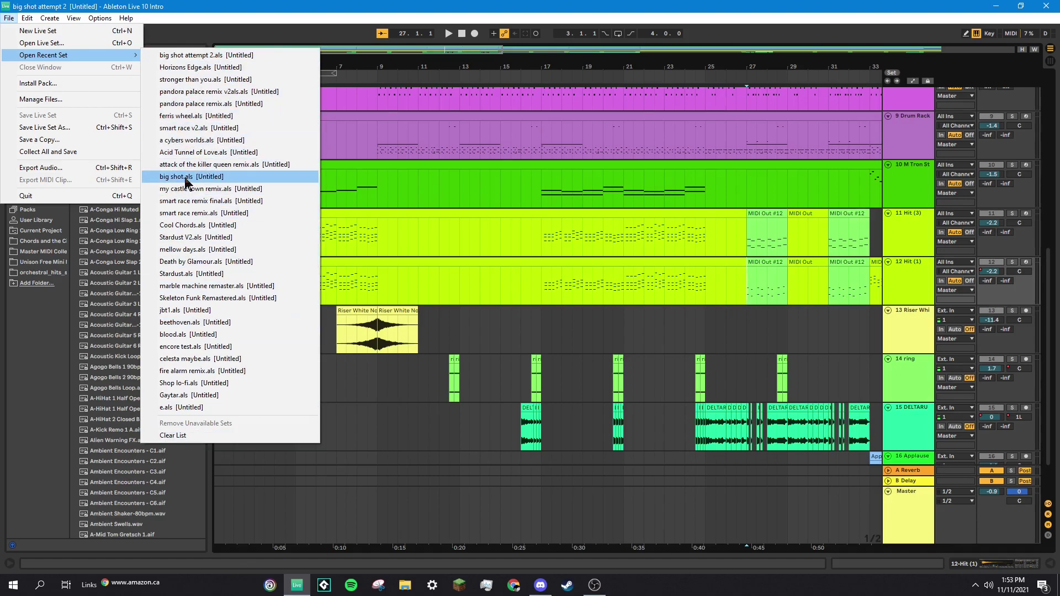
{"action": "left_click", "coordinate": [418, 434]}
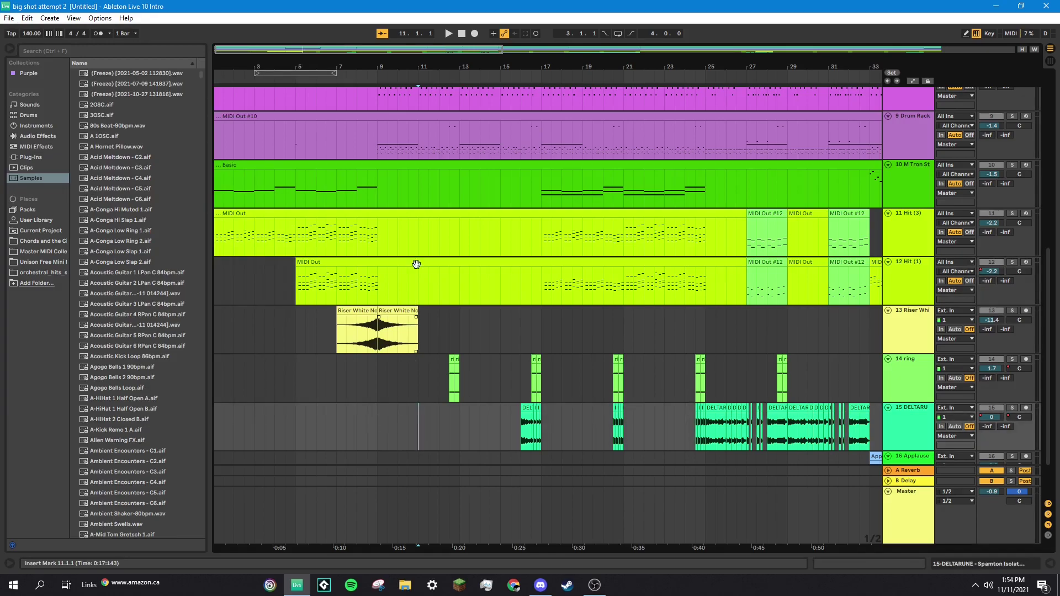
- Look over all tracks from Nylon Concerto Guitar to Applause Loop, across the full length of the arrangement
{"action": "scroll", "coordinate": [438, 276], "scroll_direction": "up", "scroll_amount": 6}
{"action": "scroll", "coordinate": [439, 291], "scroll_direction": "up", "scroll_amount": 3}
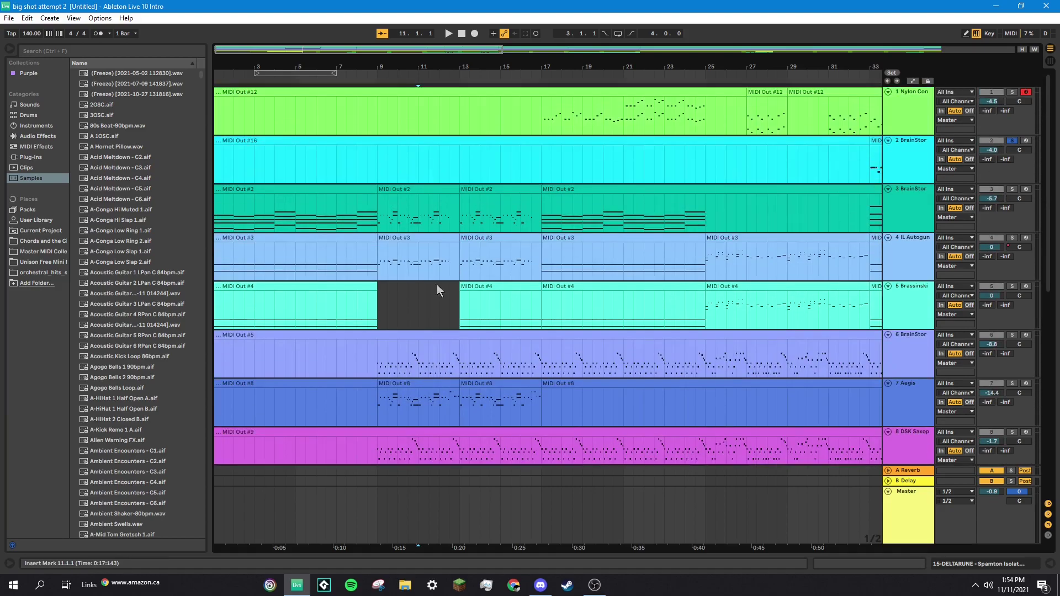
{"action": "scroll", "coordinate": [303, 201], "scroll_direction": "down", "scroll_amount": 5}
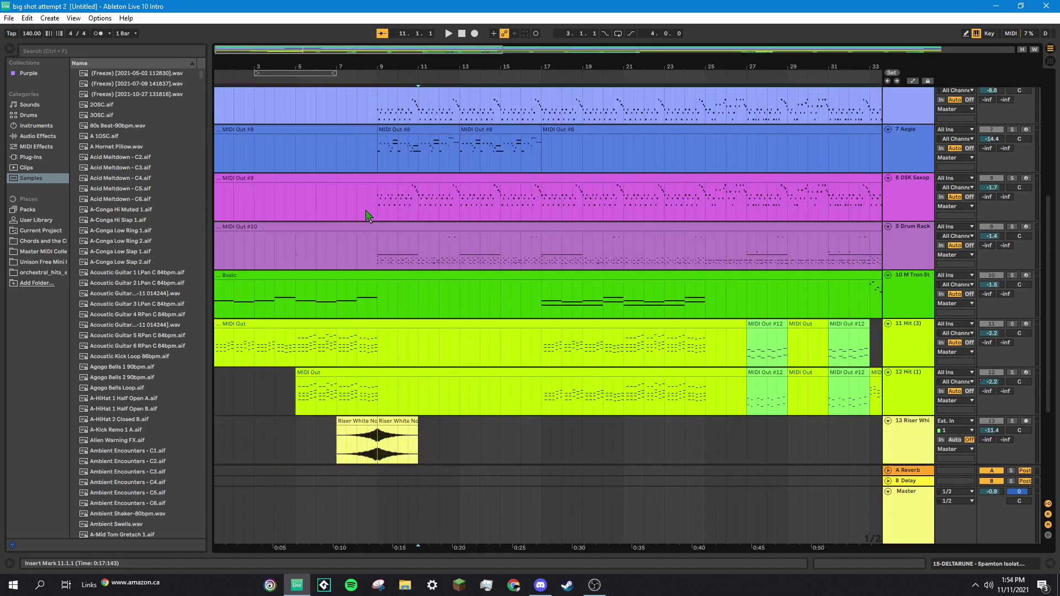
{"action": "scroll", "coordinate": [367, 216], "scroll_direction": "down", "scroll_amount": 1}
{"action": "left_click_drag", "start_coordinate": [312, 47], "coordinate": [313, 17]}
{"action": "scroll", "coordinate": [682, 303], "scroll_direction": "down", "scroll_amount": 1}
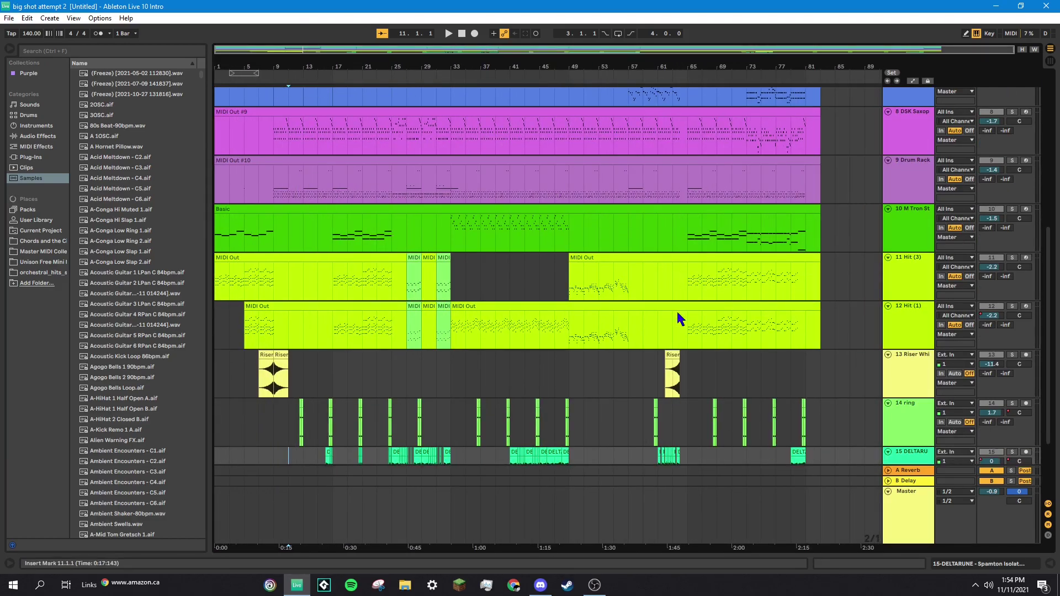
{"action": "scroll", "coordinate": [488, 303], "scroll_direction": "down", "scroll_amount": 5}
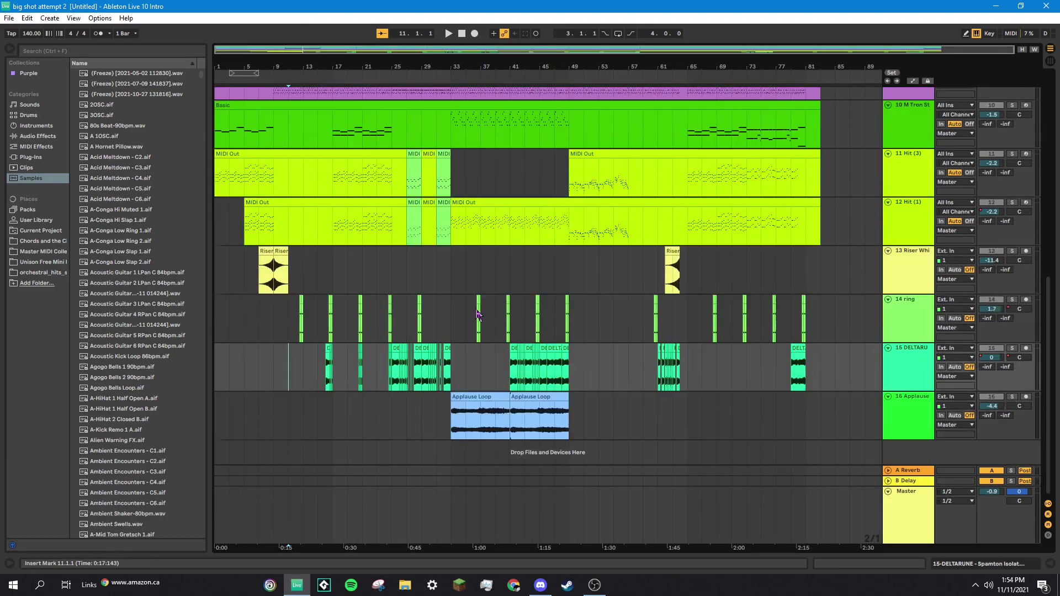
- Turn track 2's solo off and play the full mix from bar 25, then stop playback
{"action": "left_click", "coordinate": [382, 193]}
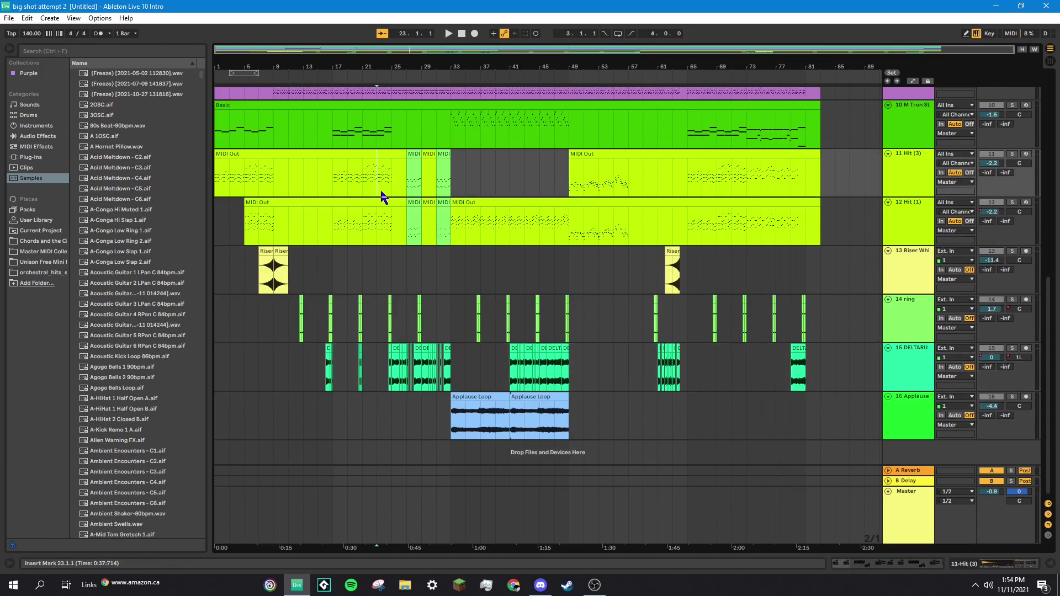
{"action": "left_click", "coordinate": [395, 197]}
{"action": "scroll", "coordinate": [1023, 193], "scroll_direction": "up", "scroll_amount": 10}
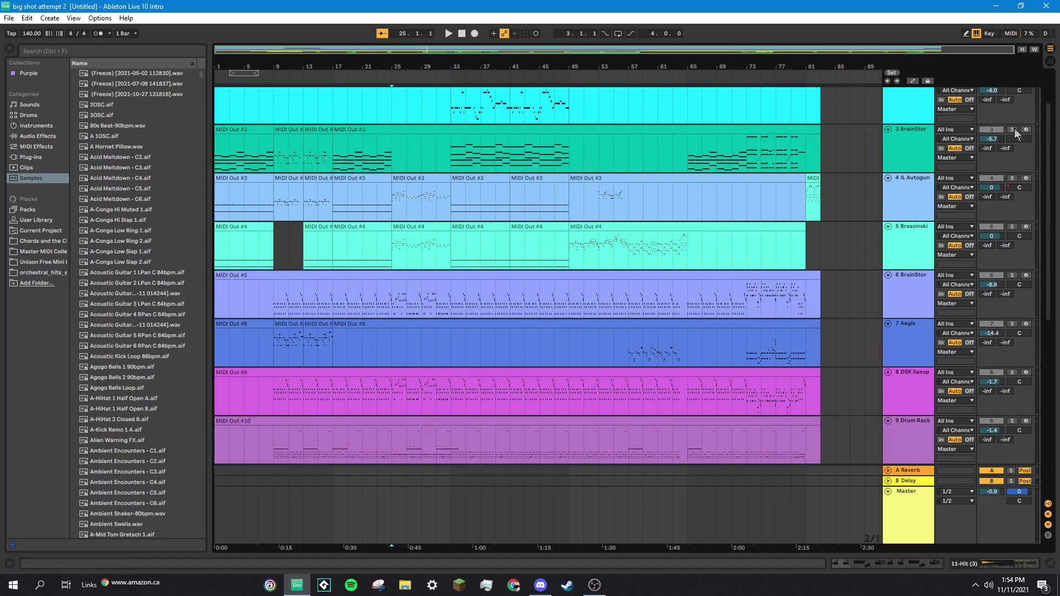
{"action": "scroll", "coordinate": [1014, 129], "scroll_direction": "down", "scroll_amount": 4}
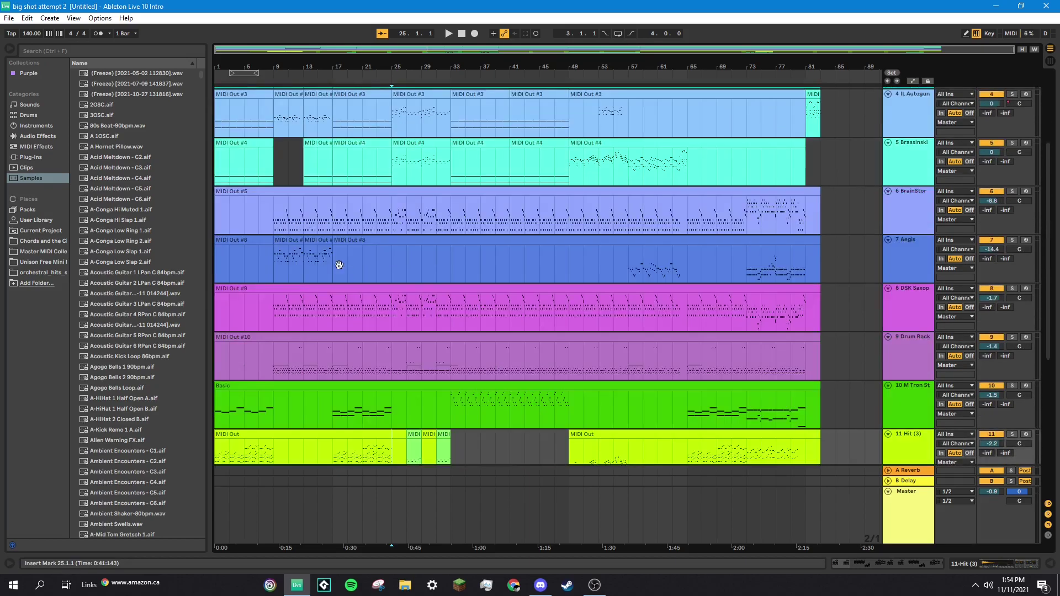
{"action": "scroll", "coordinate": [359, 288], "scroll_direction": "down", "scroll_amount": 8}
{"action": "key", "text": "space"}
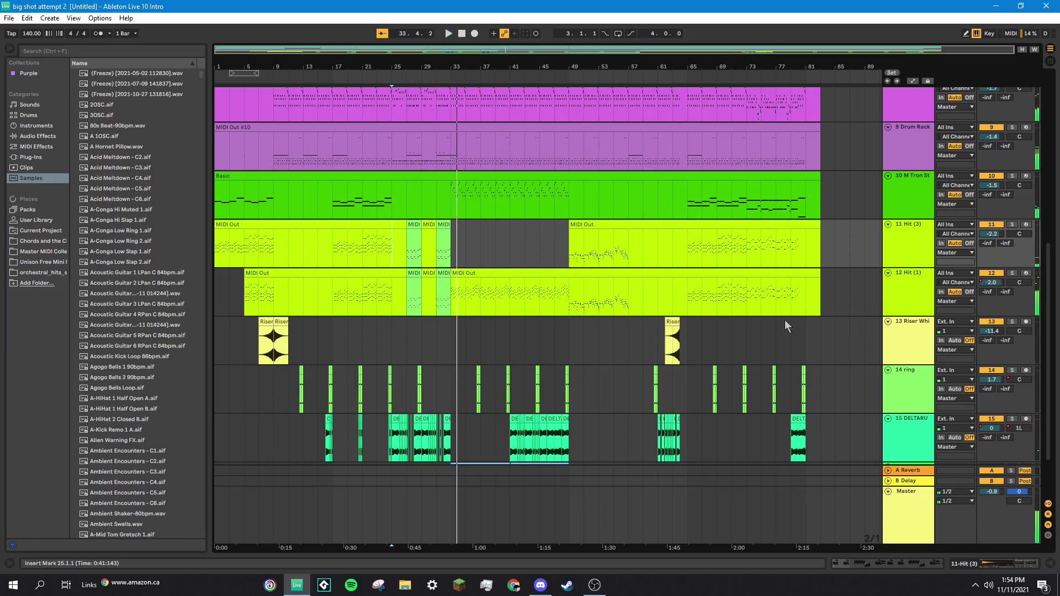
{"action": "key", "text": "ctrl+v"}
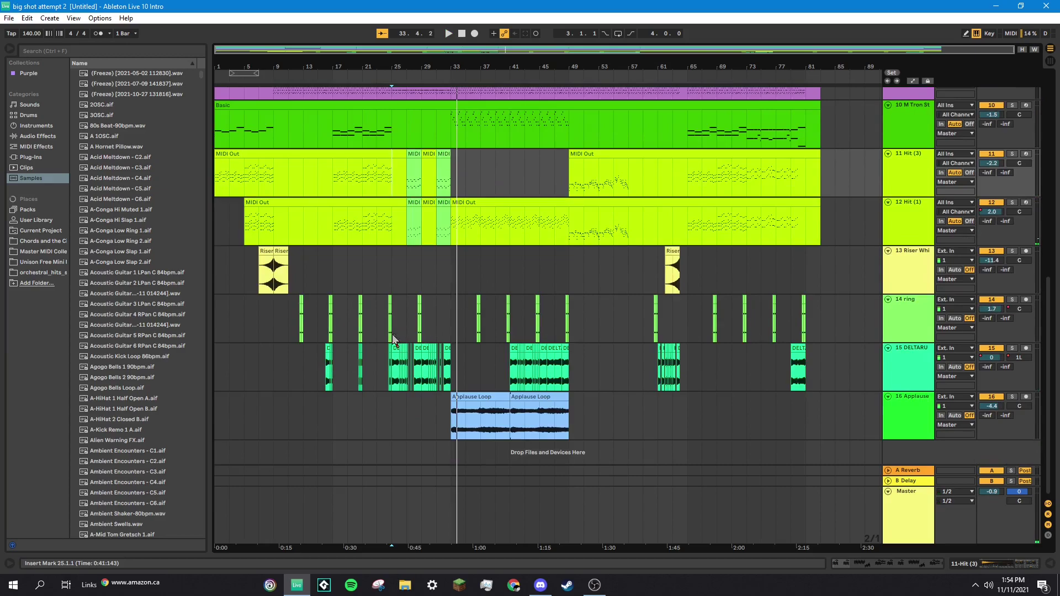
- Play the ending of the remix from bar 81 at track 4's last clip, then stop playback
{"action": "scroll", "coordinate": [354, 337], "scroll_direction": "up", "scroll_amount": 10}
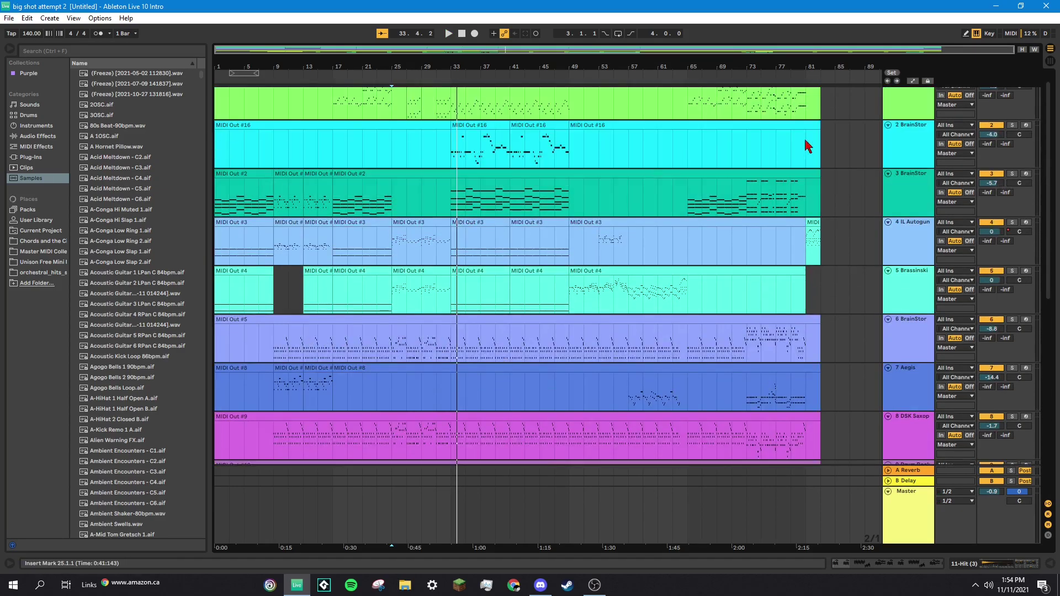
{"action": "left_click", "coordinate": [810, 243]}
{"action": "key", "text": "space"}
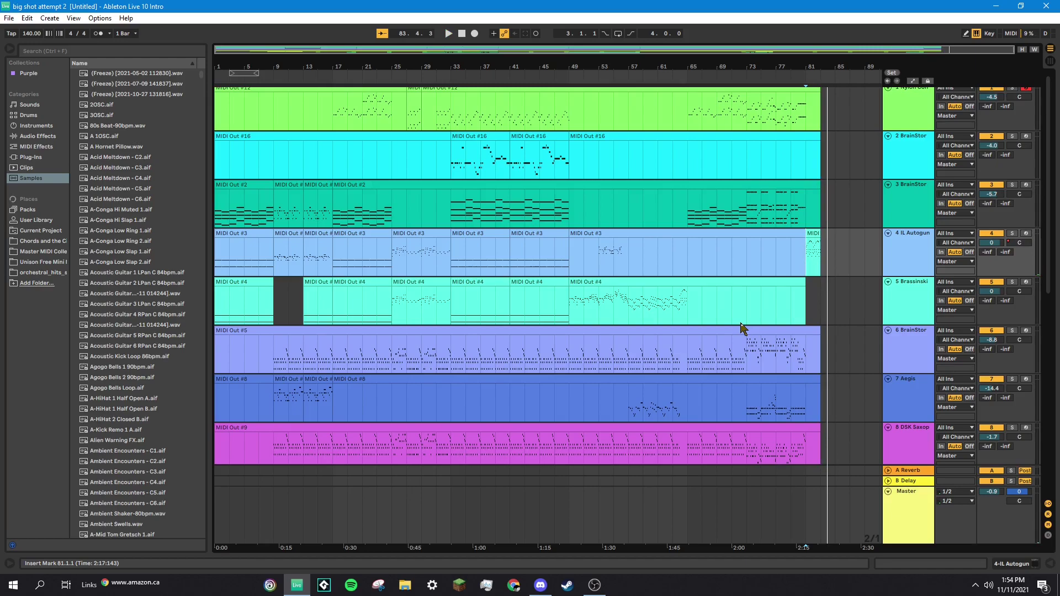
- Check the recent Live Sets list again, dismiss it, and place the insert marker at bar 49 on track 2
{"action": "scroll", "coordinate": [743, 328], "scroll_direction": "up", "scroll_amount": 1}
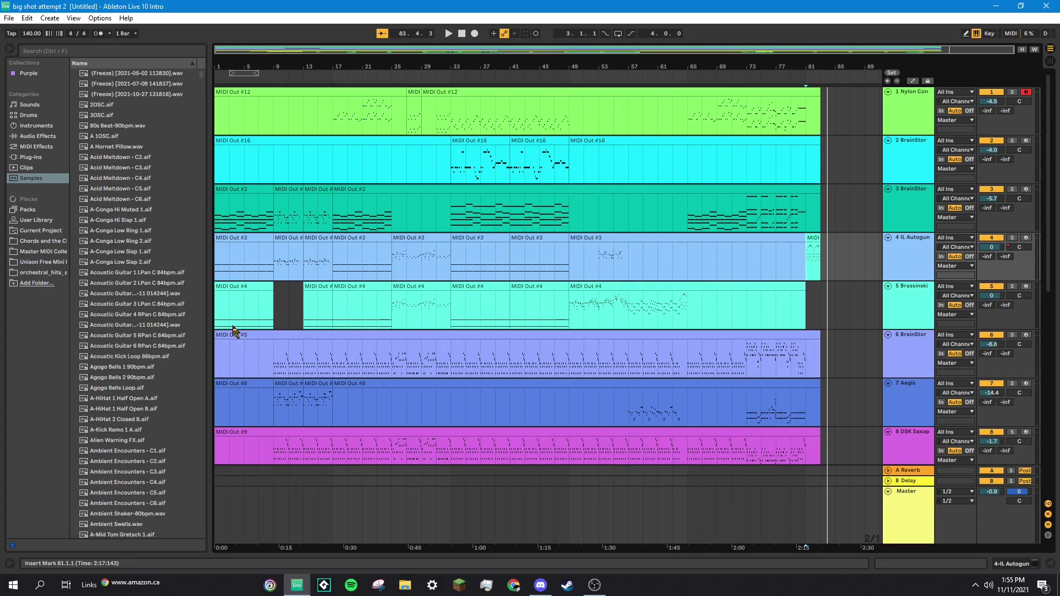
{"action": "left_click", "coordinate": [9, 18]}
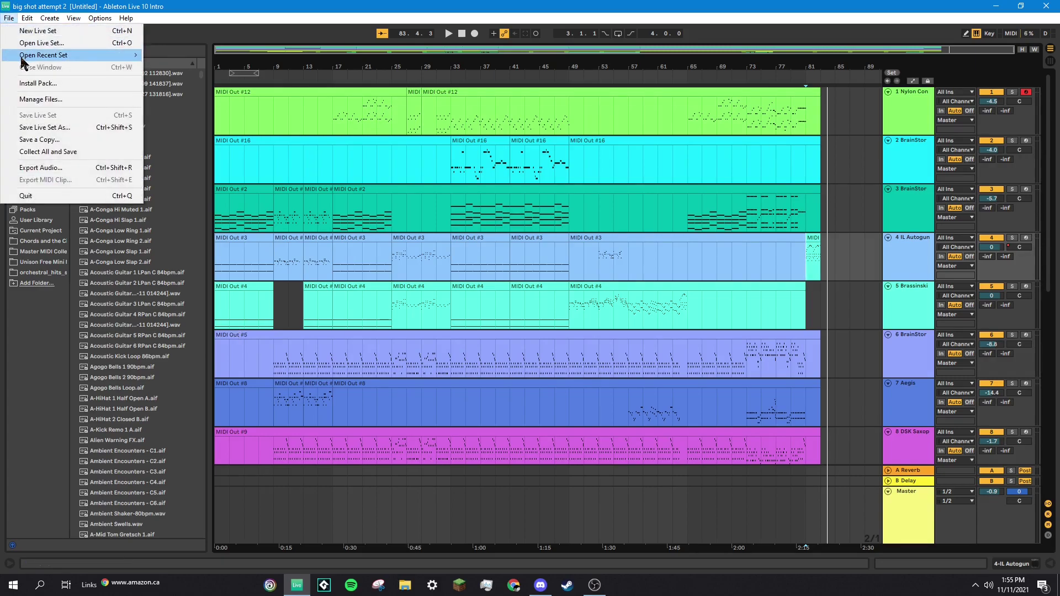
{"action": "mouse_move", "coordinate": [24, 59]}
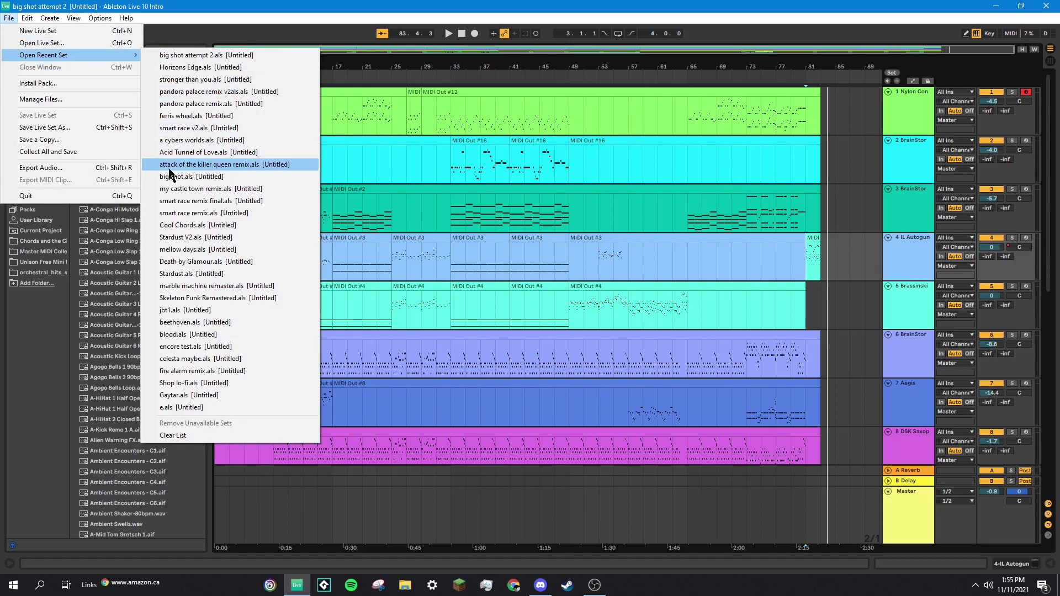
{"action": "left_click", "coordinate": [572, 156]}
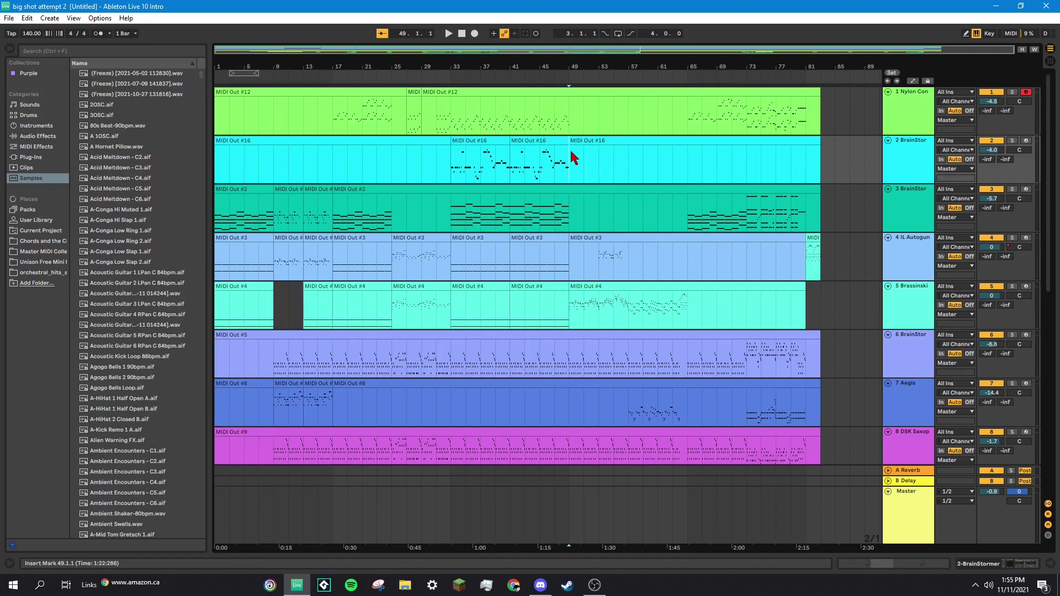